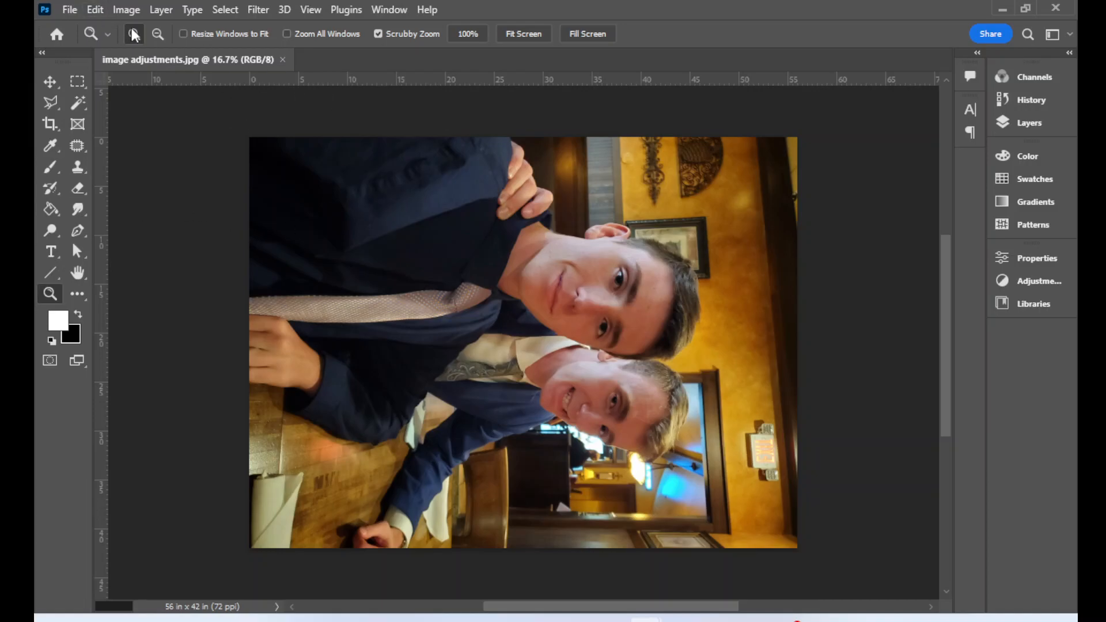
Browse the Courses drive through Art, computer graphics lessons and Photoshop lessons to photorestoration to locate the image adjustments file, without opening it.
click(69, 9)
click(89, 41)
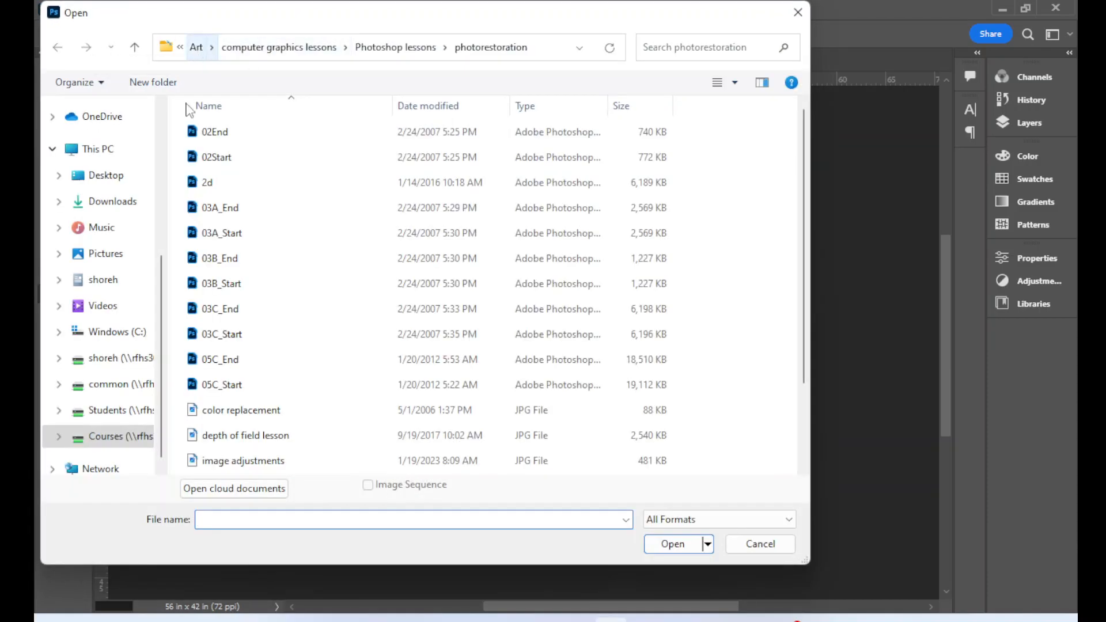
click(108, 439)
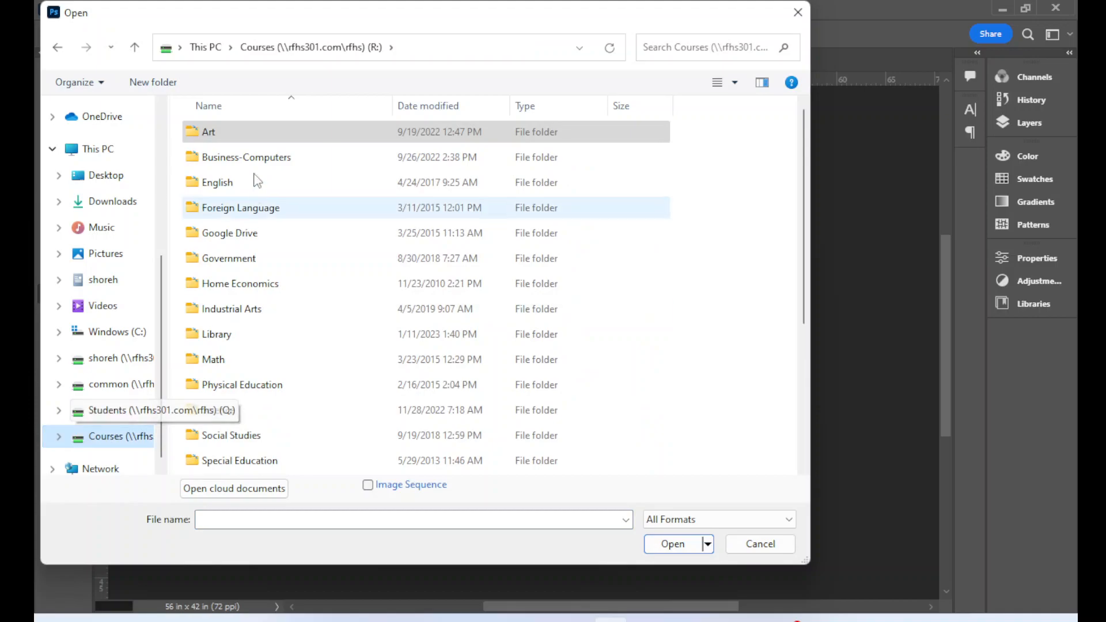
double_click(254, 138)
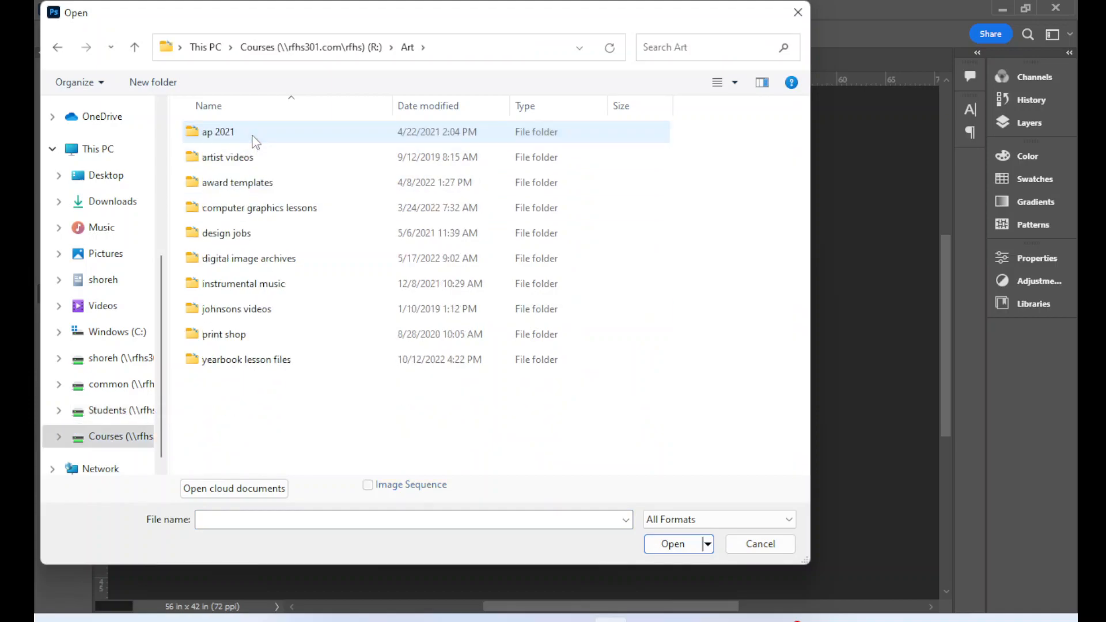
double_click(255, 209)
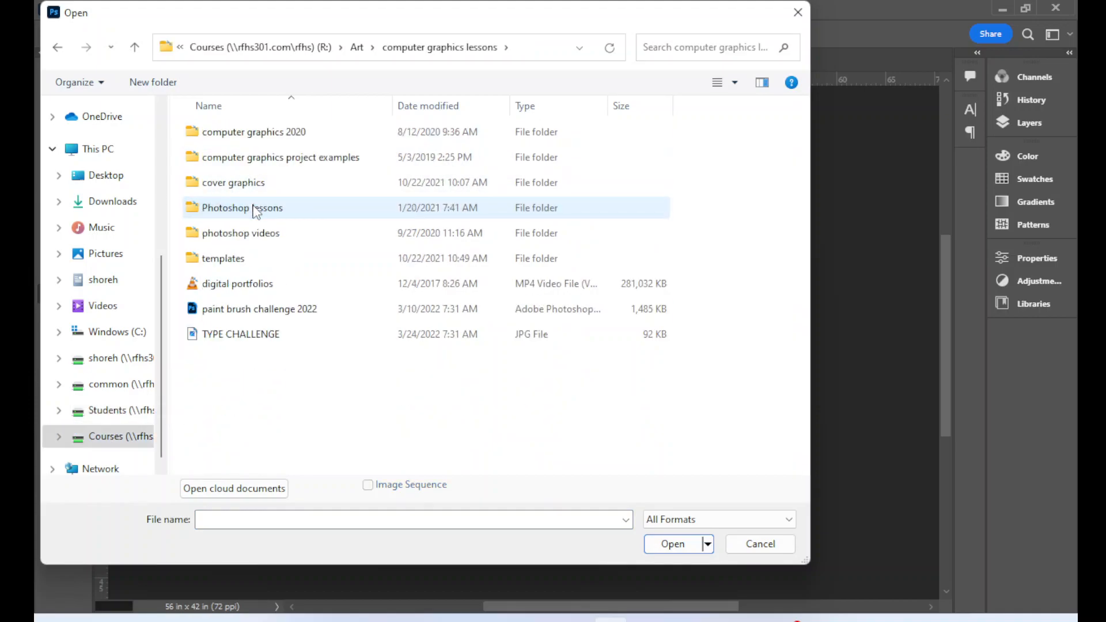
double_click(256, 209)
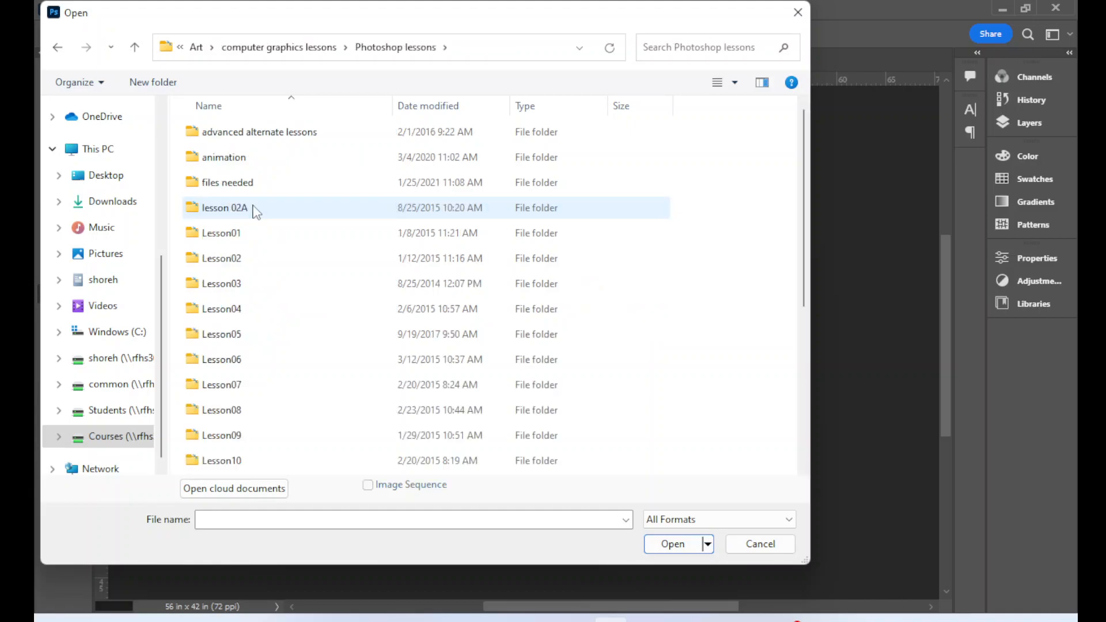
scroll(257, 213, down, 5)
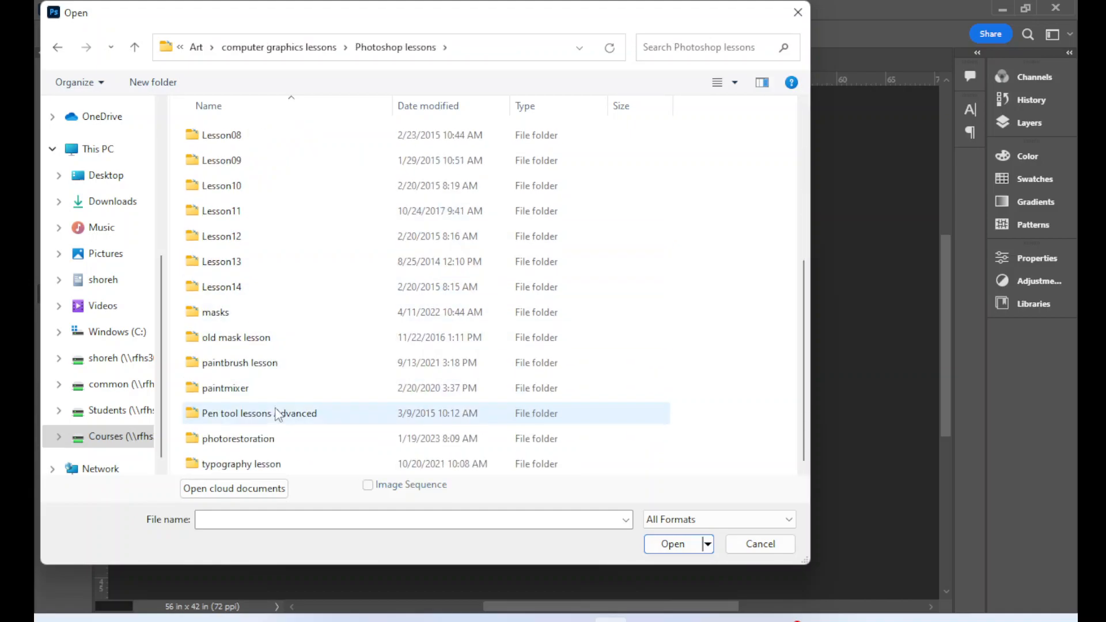
double_click(276, 443)
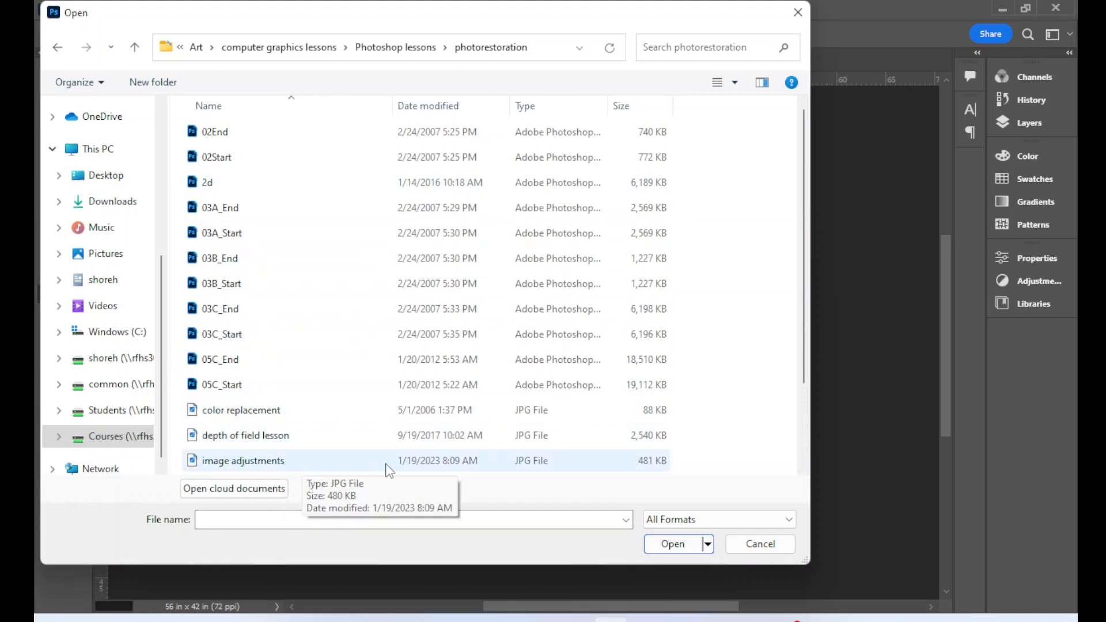
click(755, 546)
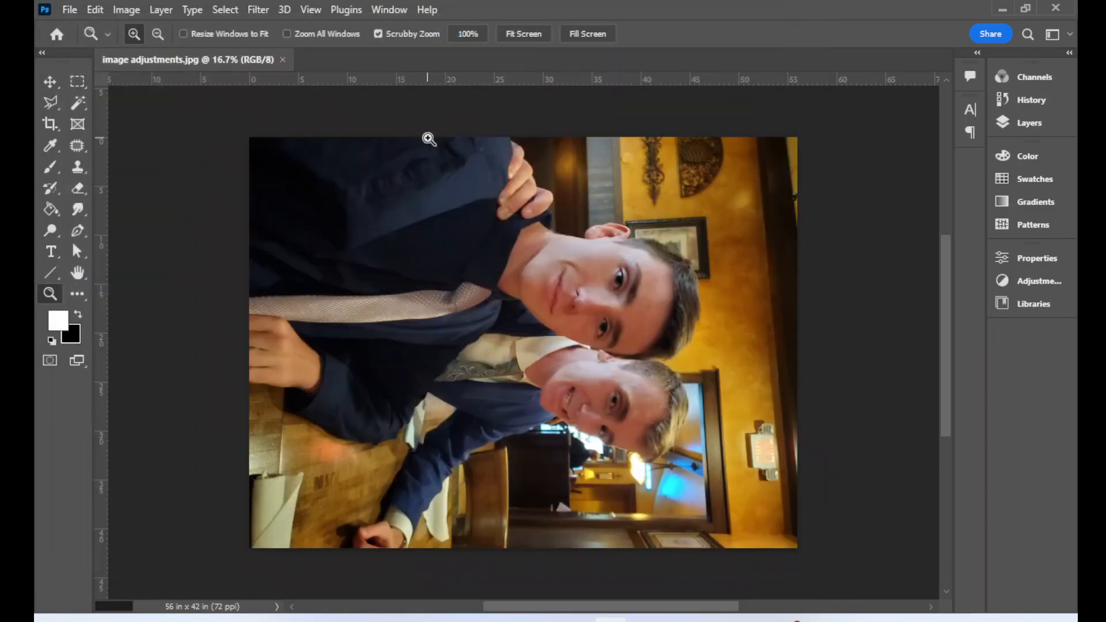
Save the photo to Creative Cloud in the Photoshop Lessons folder, adding the person's first name after "image adjustments" in the file name.
click(69, 9)
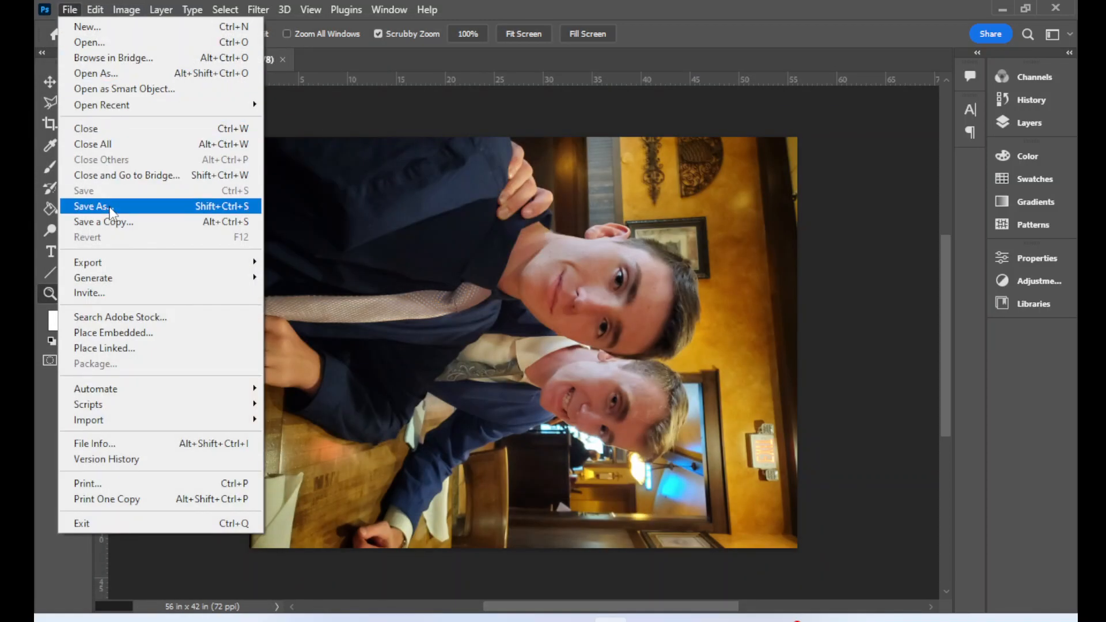
click(110, 208)
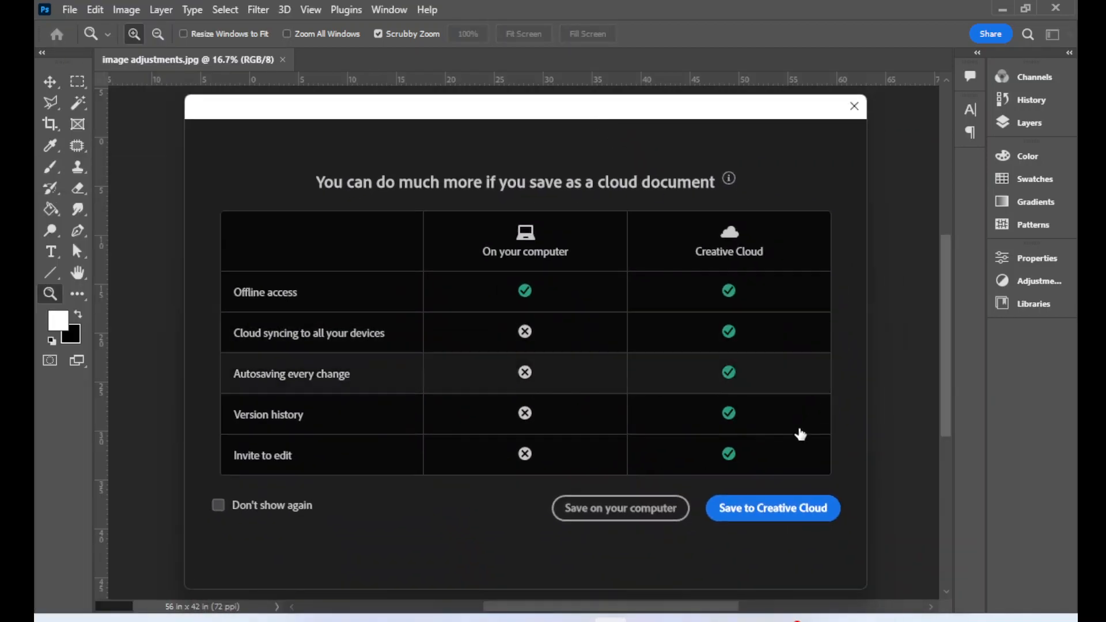
click(773, 515)
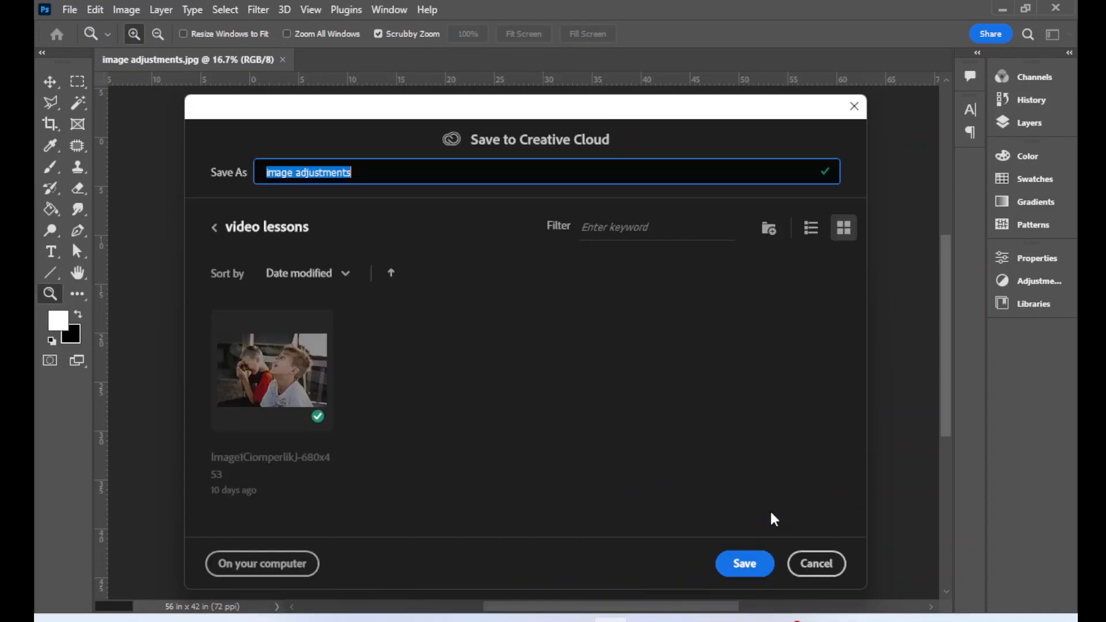
click(217, 229)
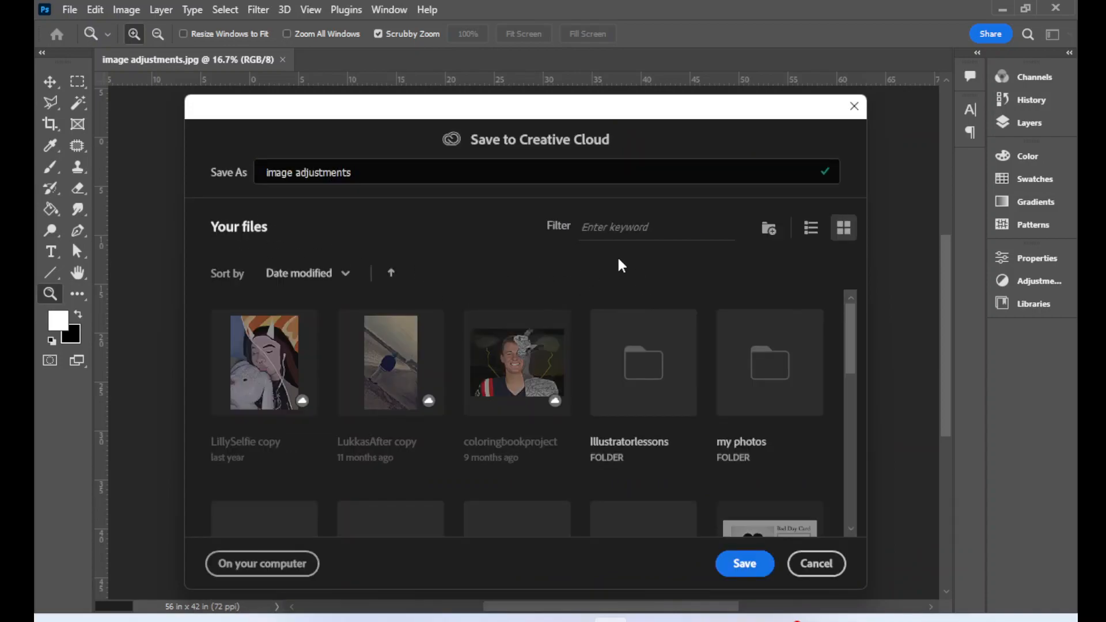
scroll(692, 377, down, 3)
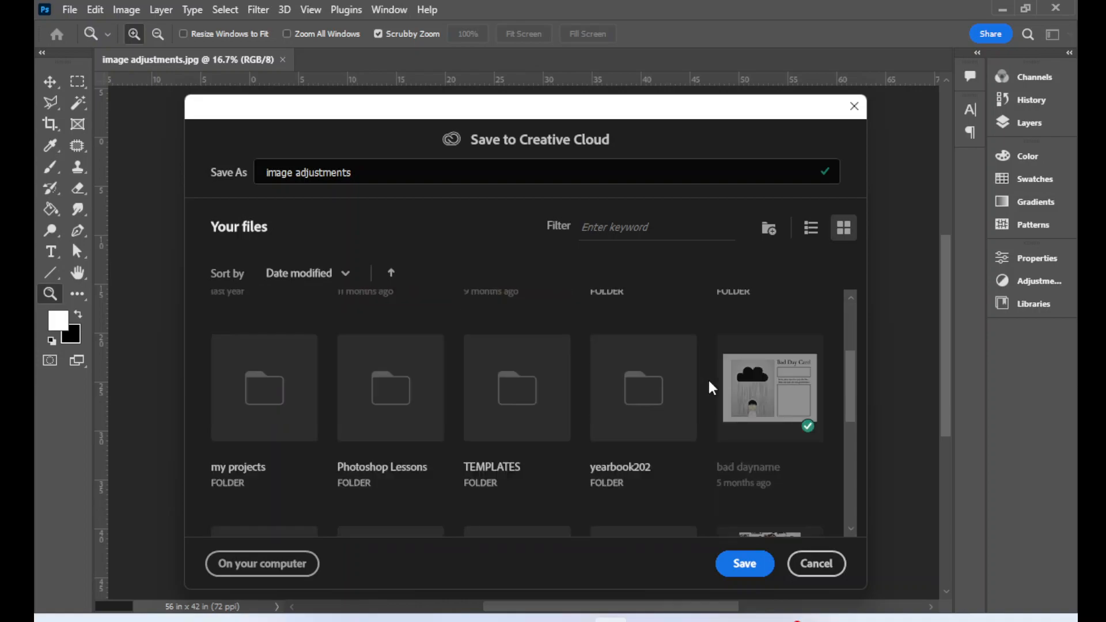
click(412, 401)
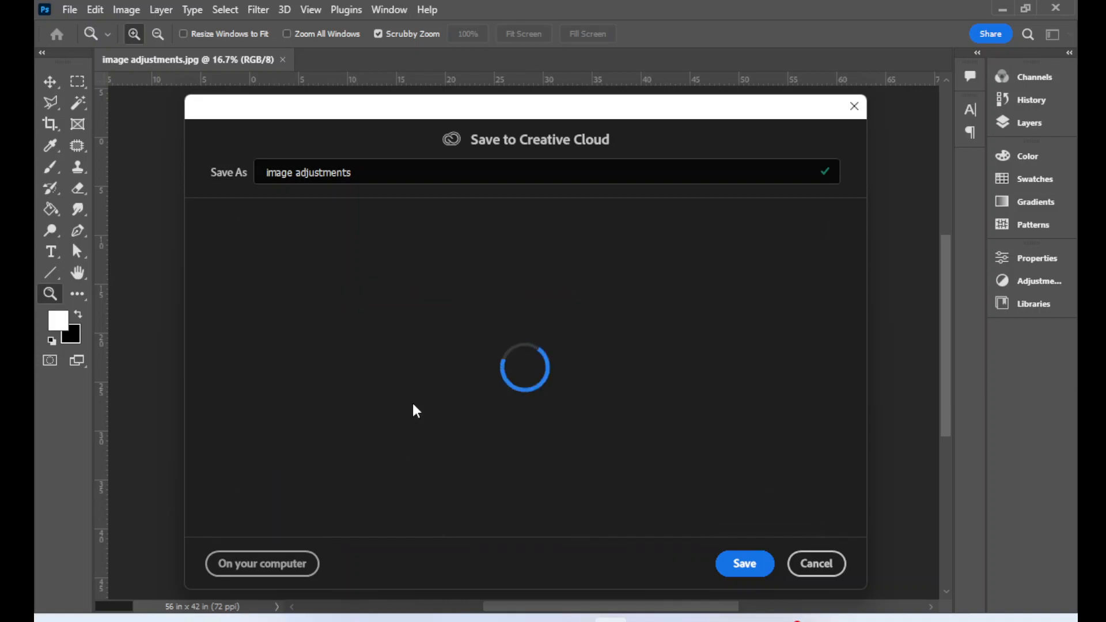
click(378, 172)
click(301, 172)
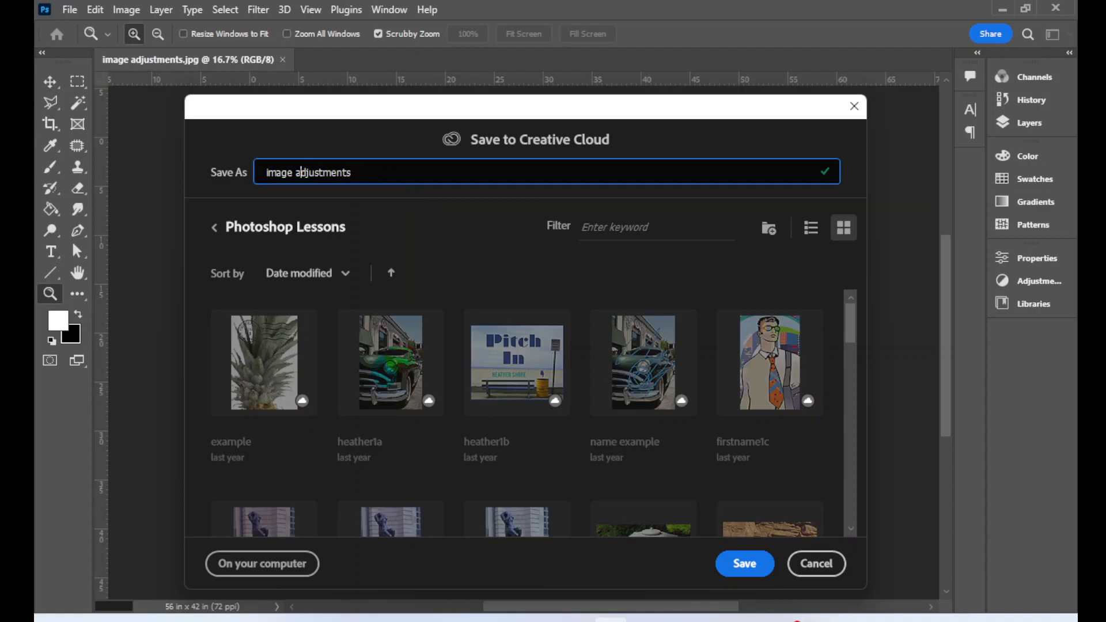
text(heather)
click(718, 558)
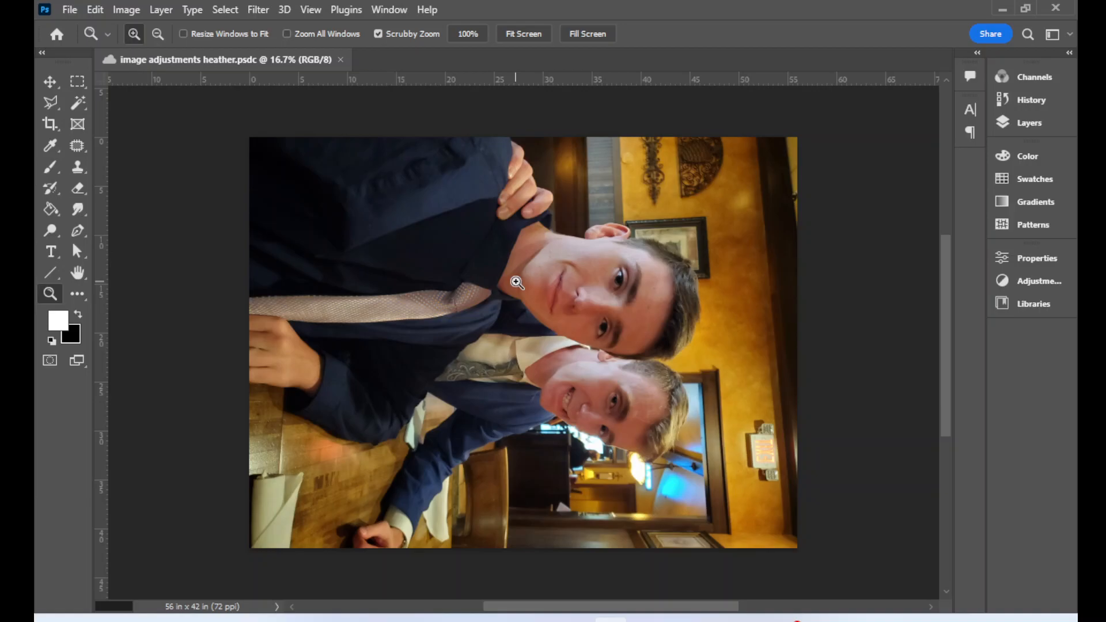
Rotate the whole image 90° counter clockwise so that the two men are upright.
click(126, 11)
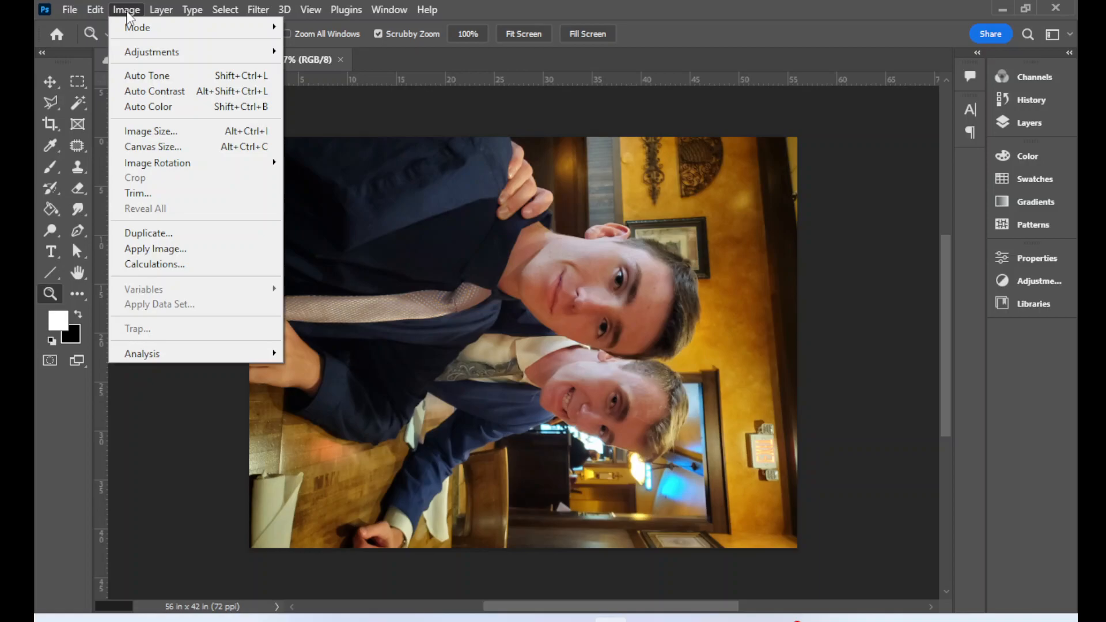
mouse_move(166, 166)
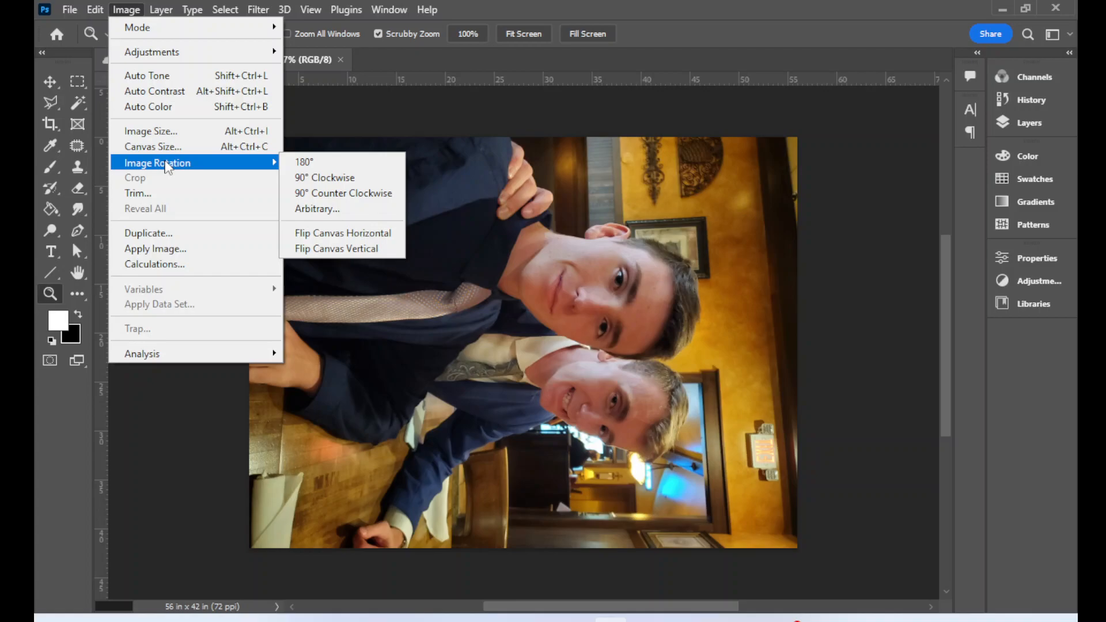
click(353, 190)
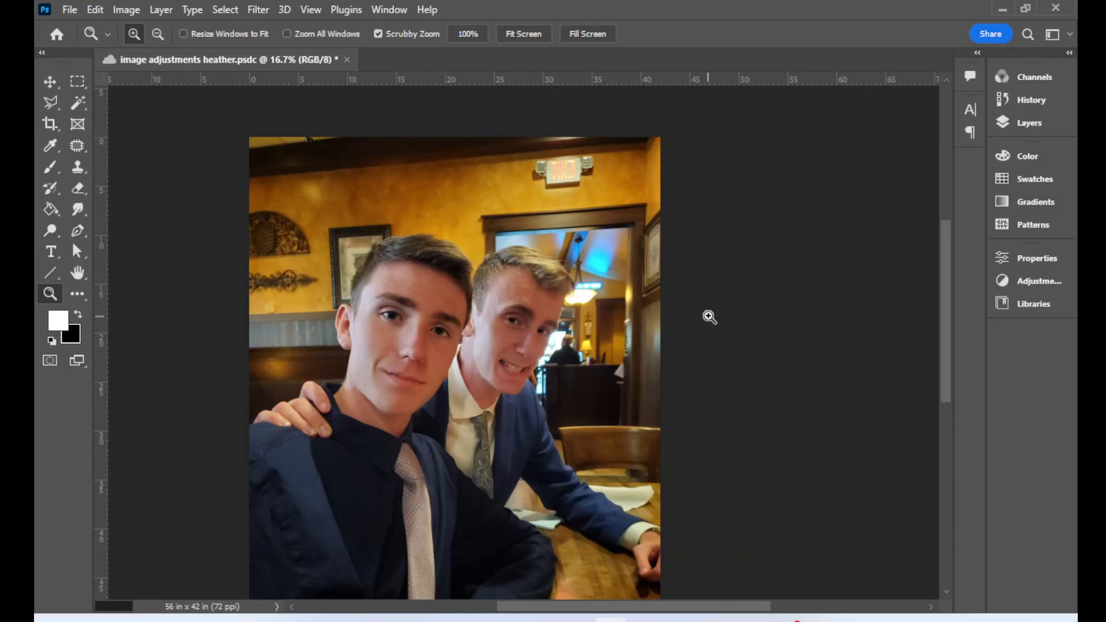
Flip the canvas horizontally to mirror the rotated photo.
scroll(710, 317, down, 1)
scroll(710, 317, down, 4)
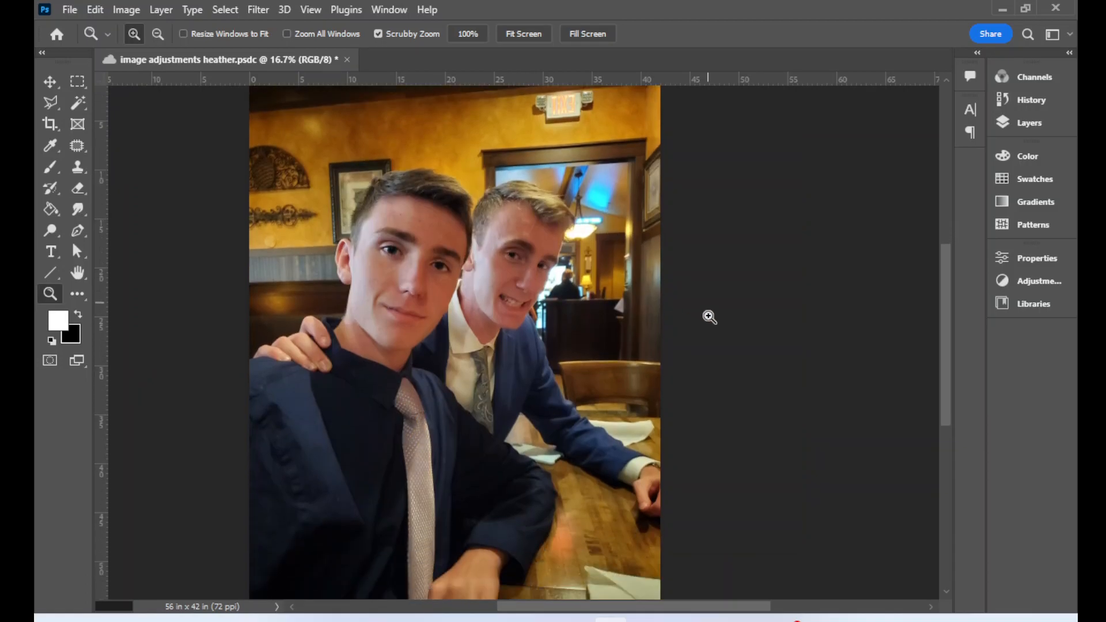
scroll(710, 317, up, 2)
click(117, 9)
mouse_move(129, 54)
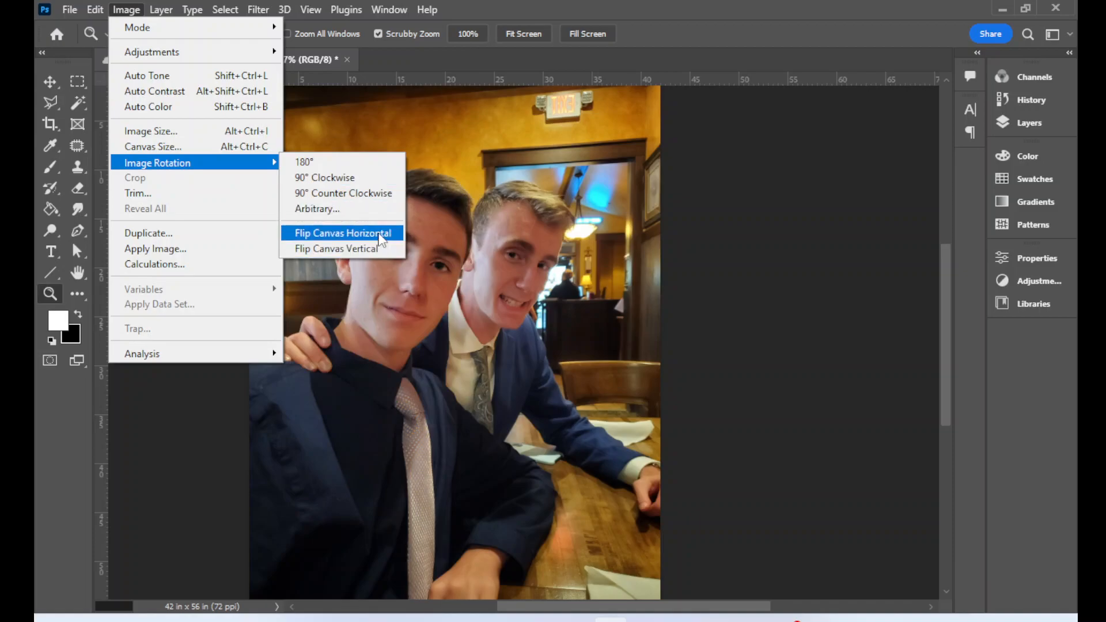
click(380, 237)
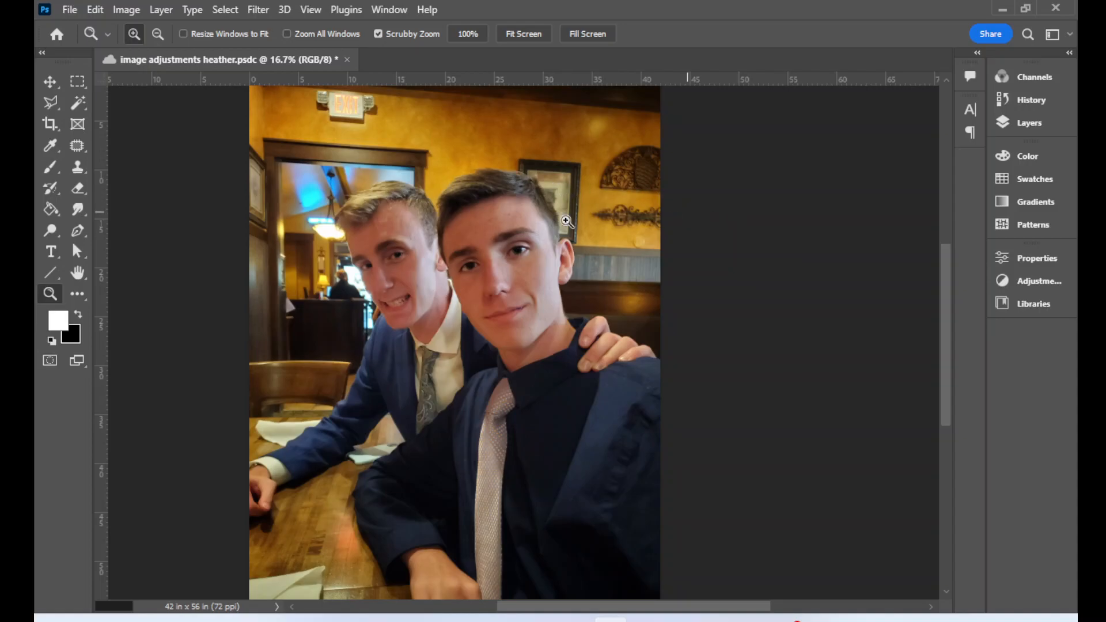
Try a 4 : 5 (8 : 10) crop frame that trims the photo's edges around the two men.
alt+click(411, 295)
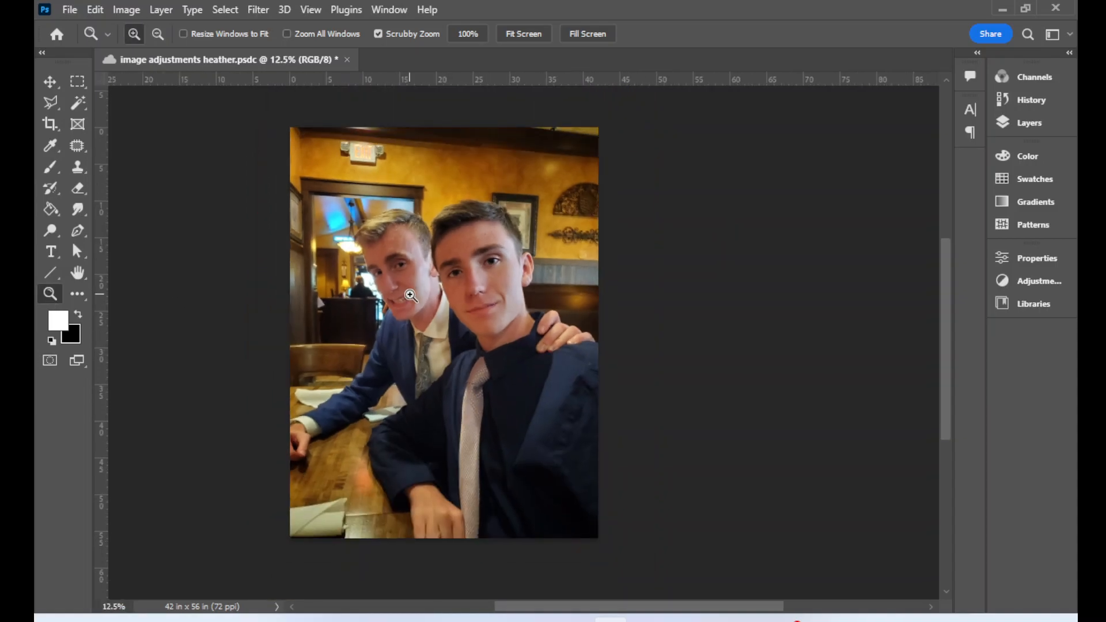
click(53, 129)
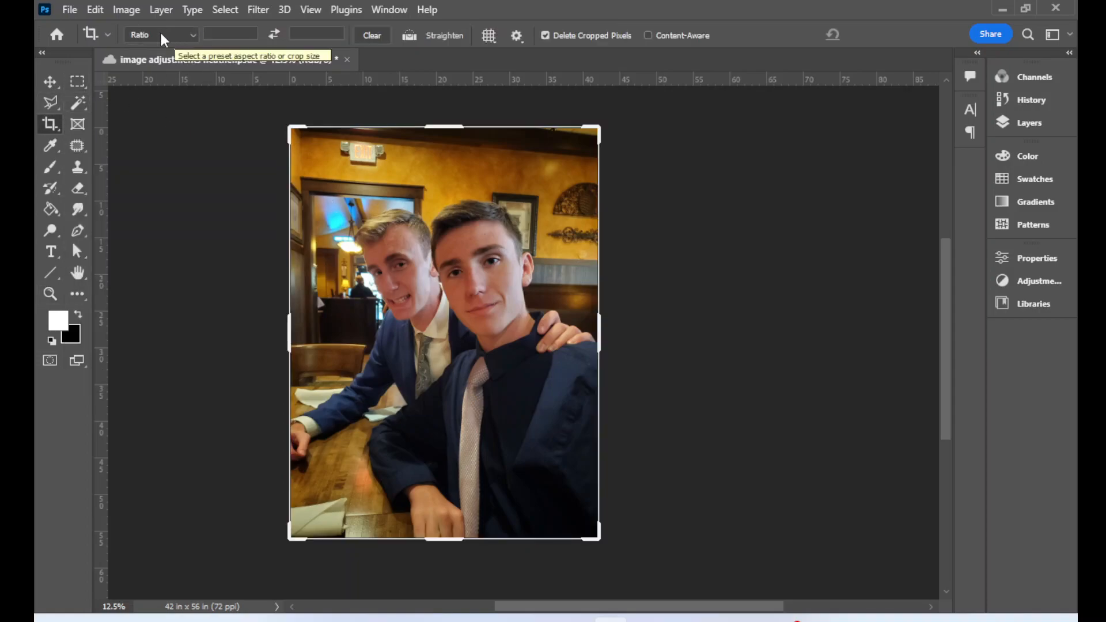
click(191, 37)
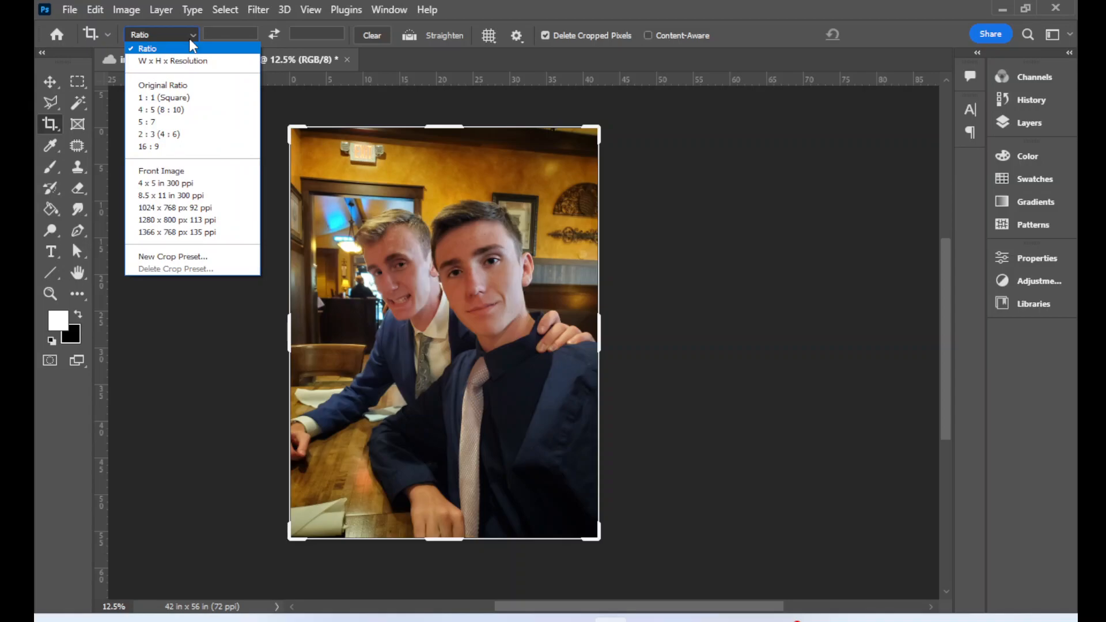
click(164, 110)
drag(288, 136, 345, 126)
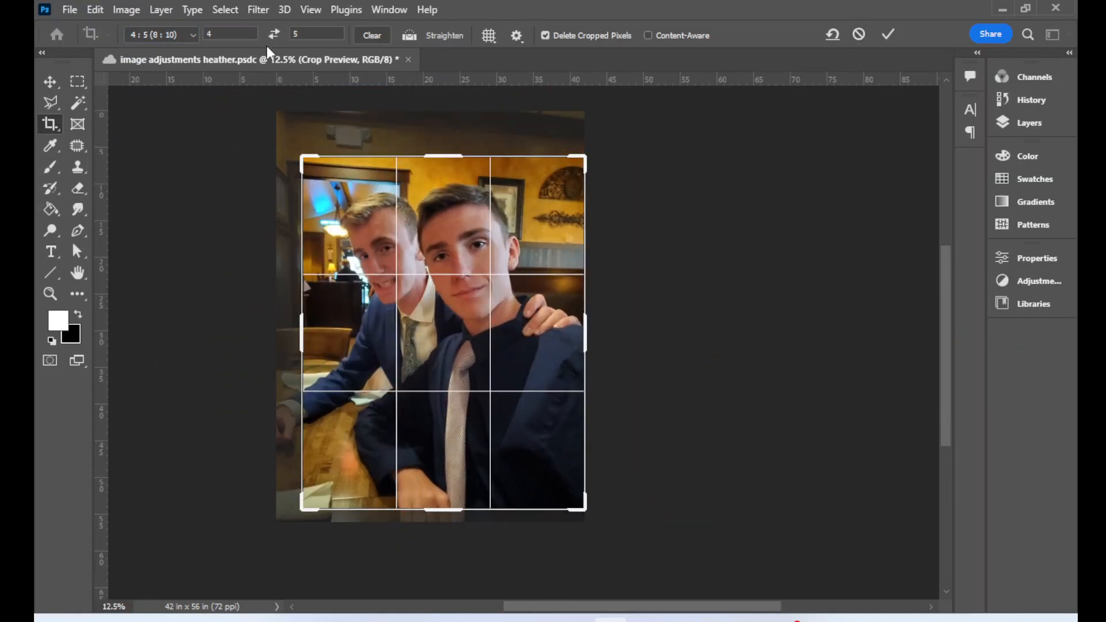
Try the Original Ratio preset on the crop frame and return it to the custom Ratio option.
click(192, 34)
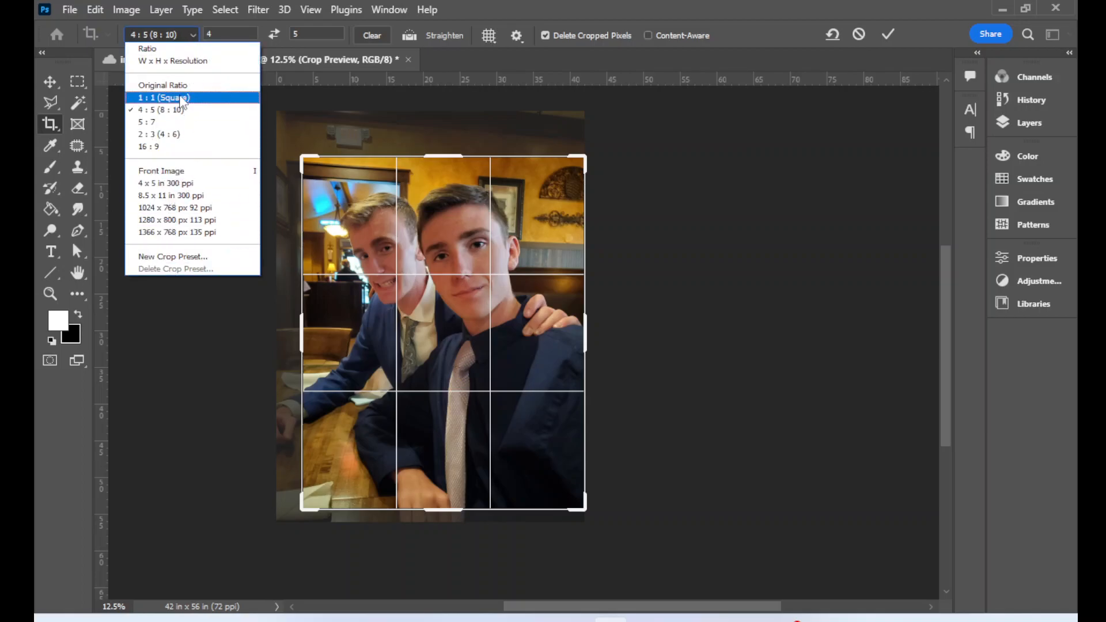
click(163, 86)
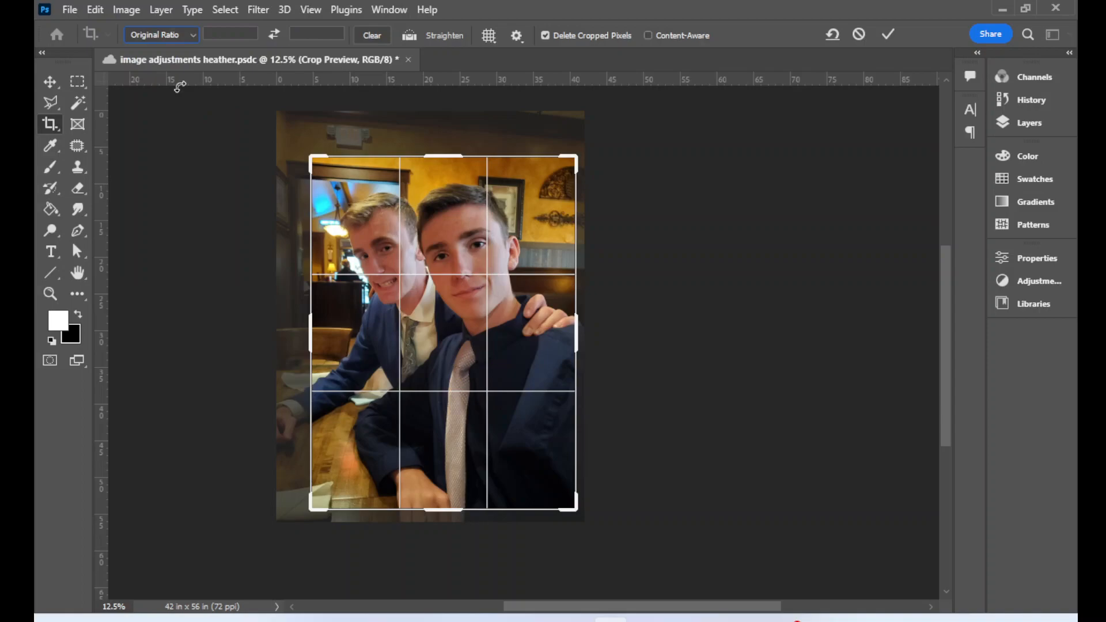
click(180, 38)
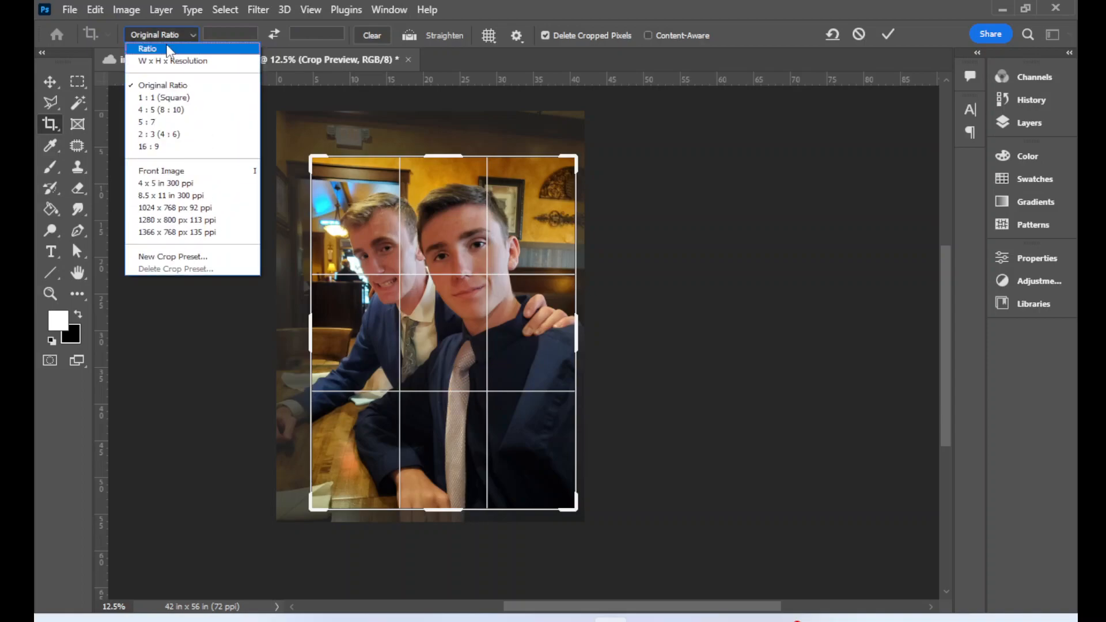
click(169, 50)
Try a custom 4 : 8 crop ratio, and discard the crop with its ratio values cleared.
click(181, 37)
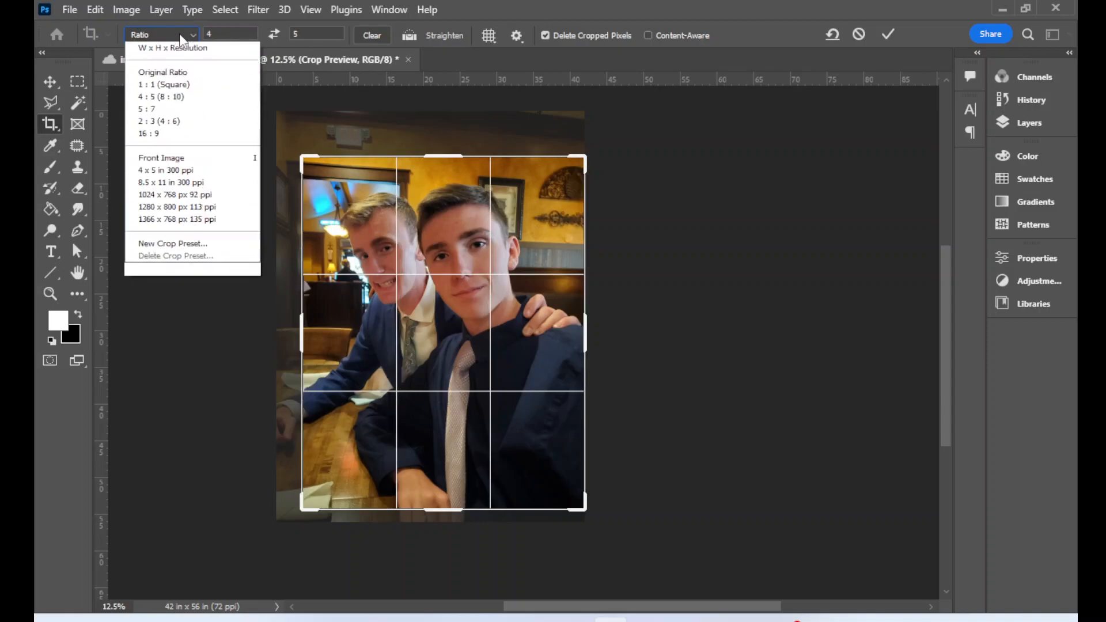
click(240, 34)
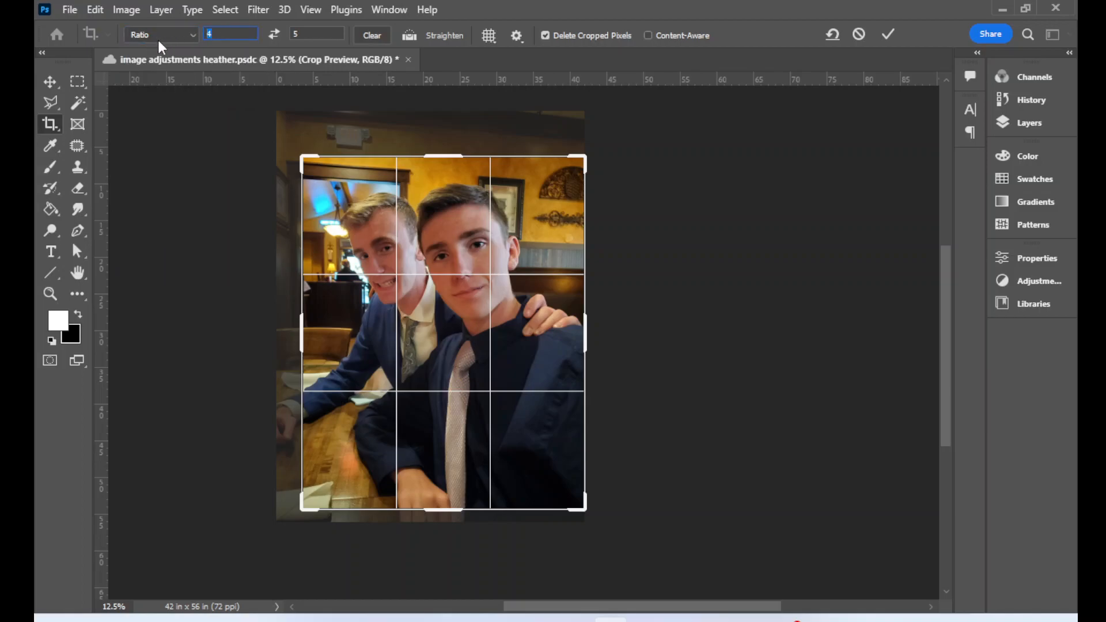
click(291, 33)
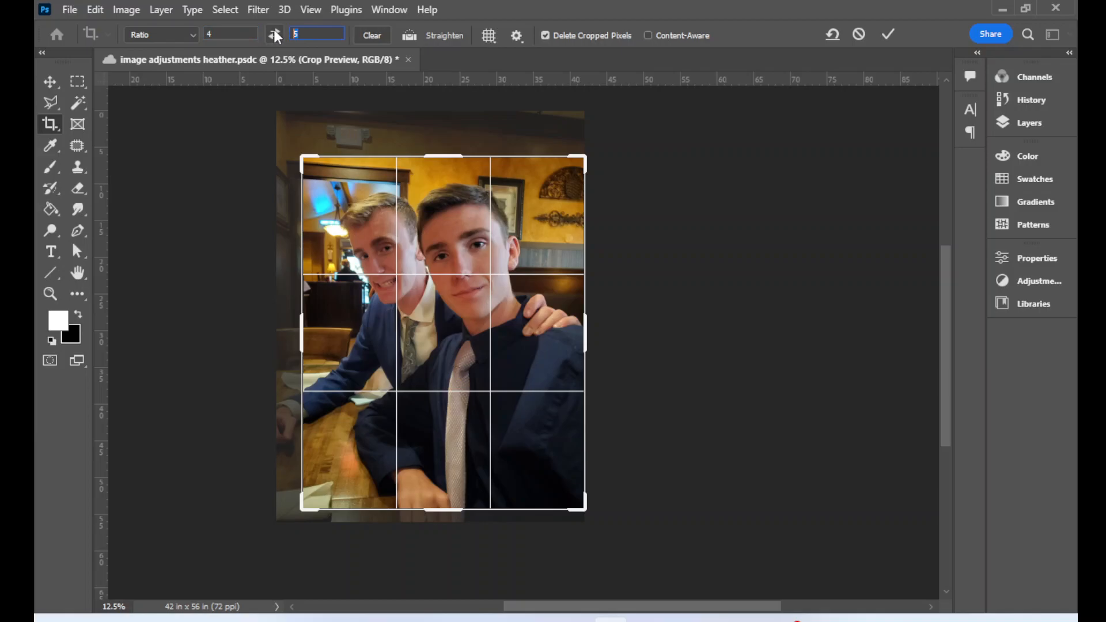
text(8)
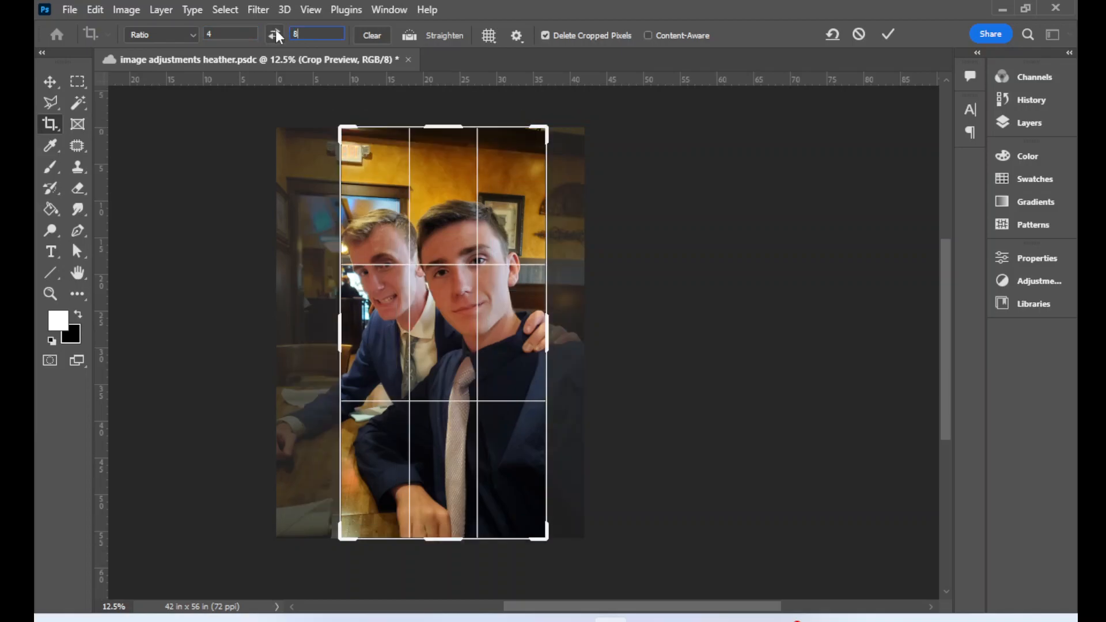
click(372, 35)
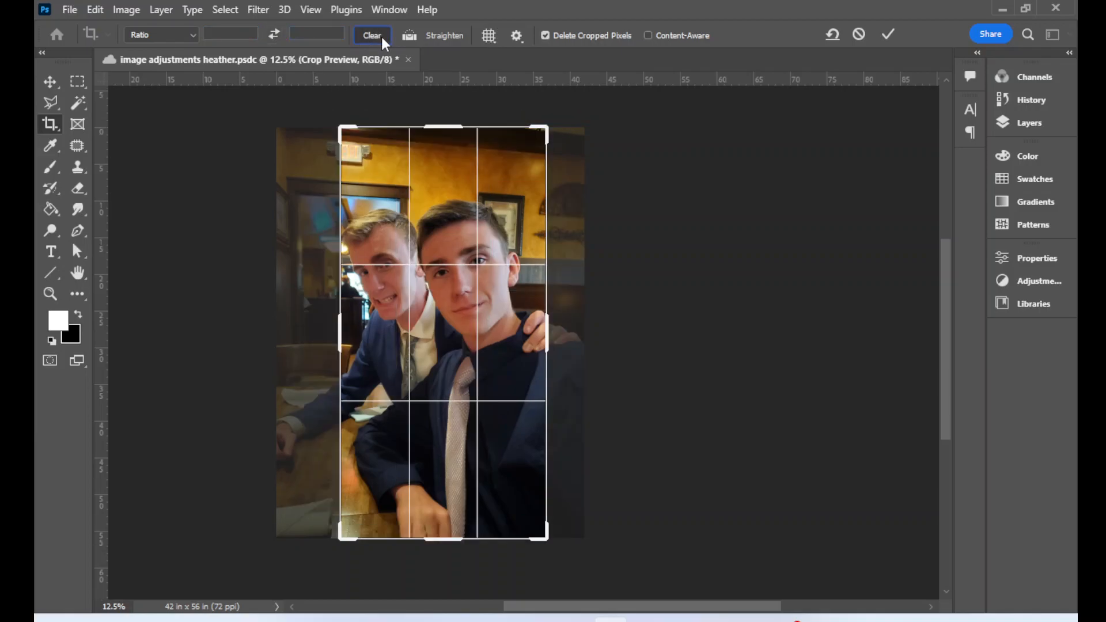
click(859, 34)
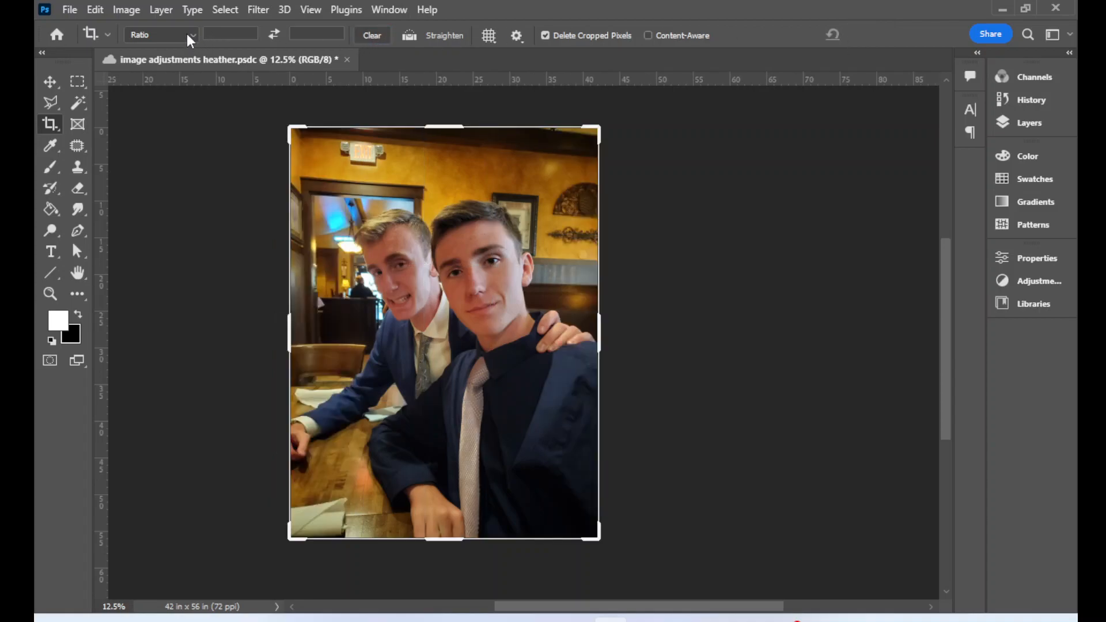
Crop the photo freely to about 37.6 x 52.4 in, trimming its upper and left edges and rotating it slightly to level it.
click(49, 84)
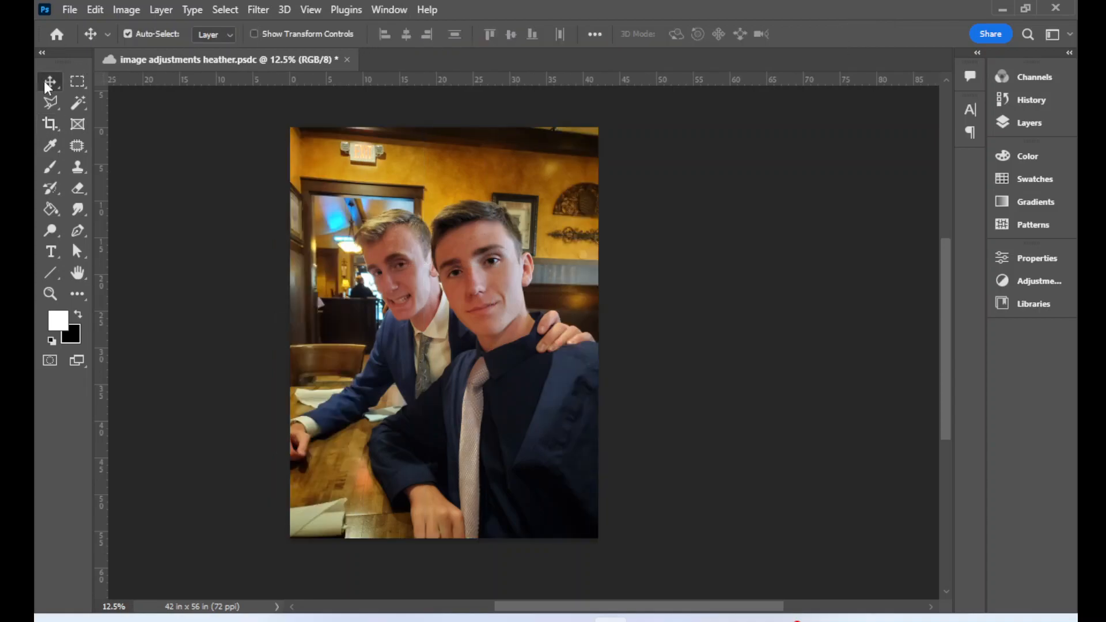
click(52, 127)
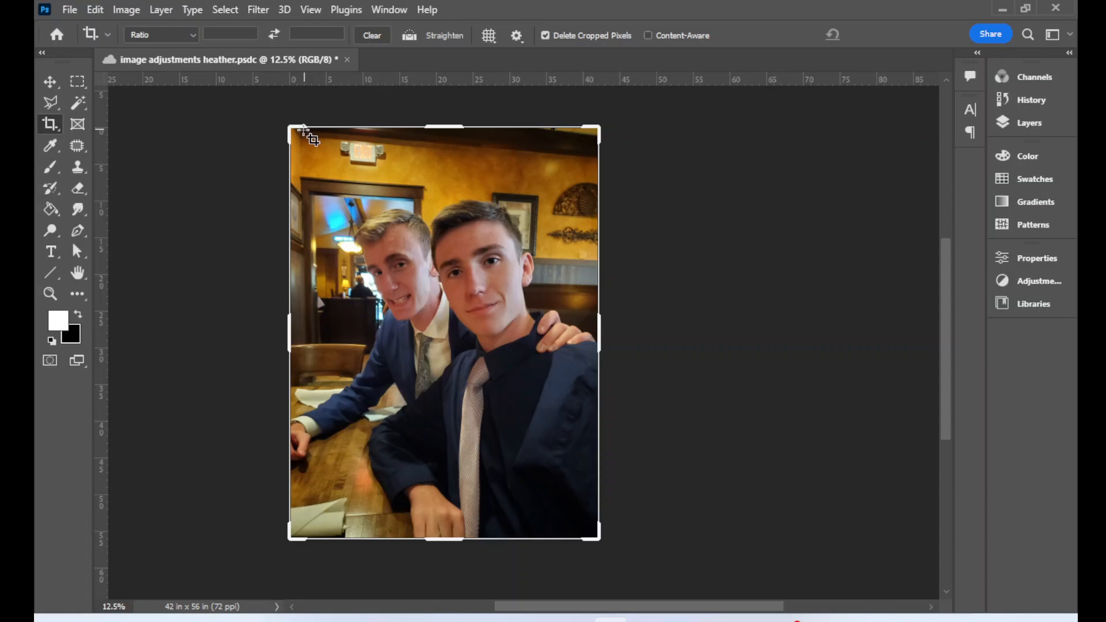
drag(291, 128, 293, 143)
mouse_move(444, 140)
mouse_down()
mouse_move(444, 156)
mouse_move(444, 134)
mouse_move(444, 145)
mouse_up()
drag(289, 327, 291, 327)
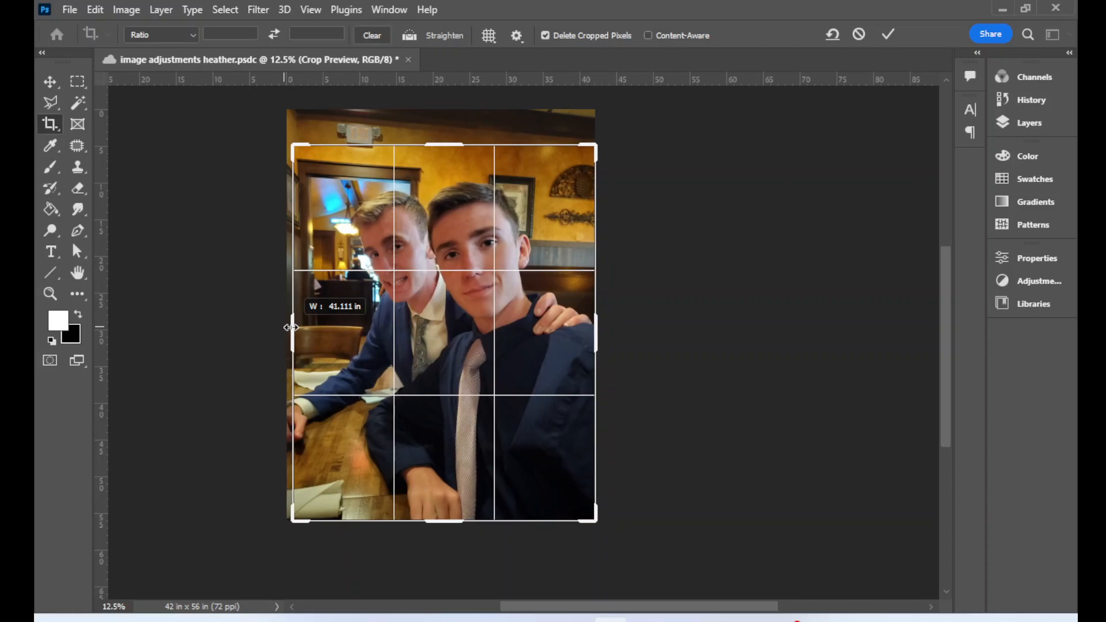
drag(292, 327, 292, 328)
drag(458, 144, 457, 141)
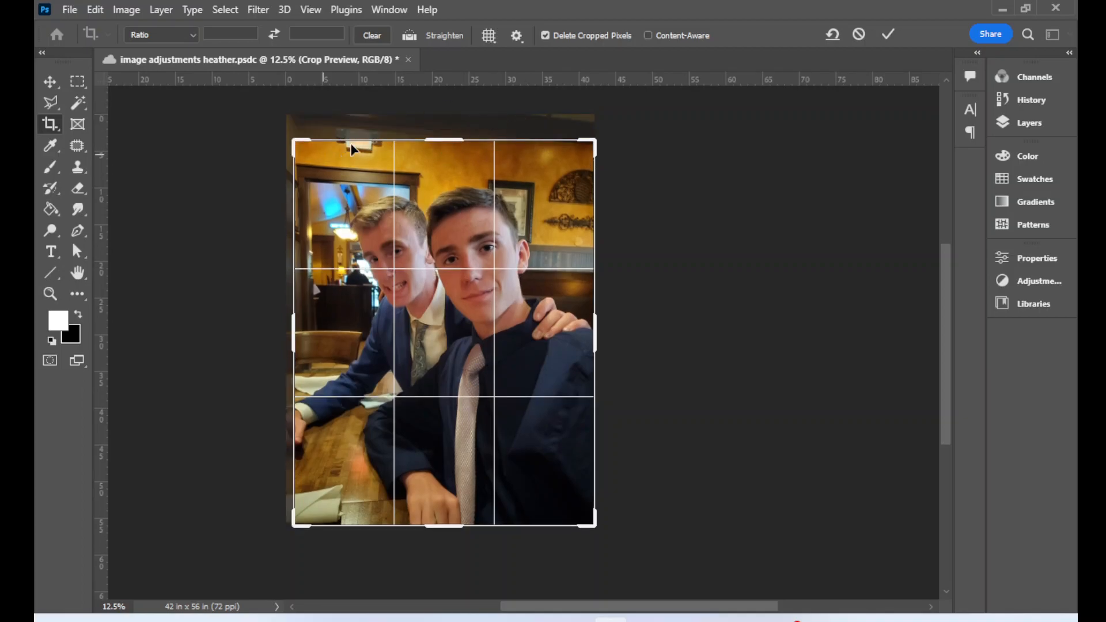
drag(288, 343, 303, 344)
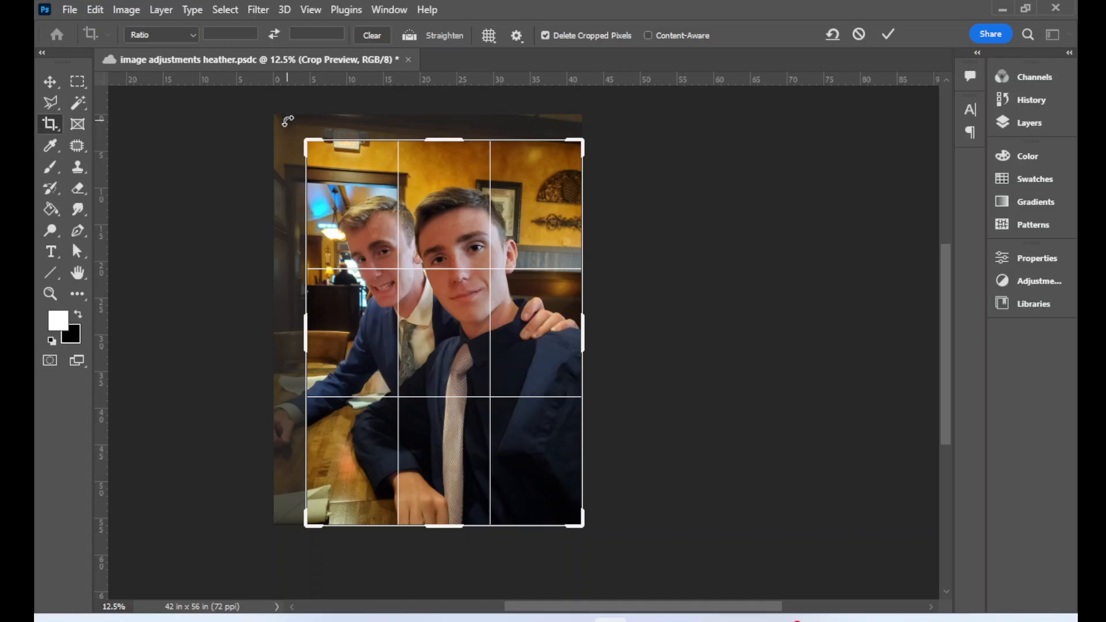
drag(298, 128, 287, 134)
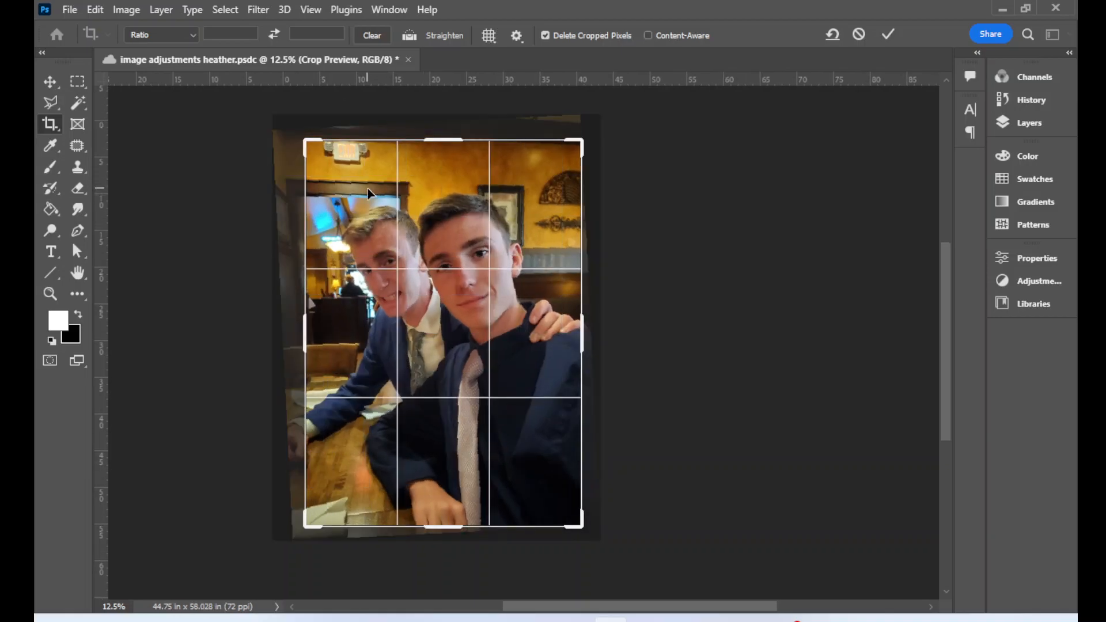
click(891, 35)
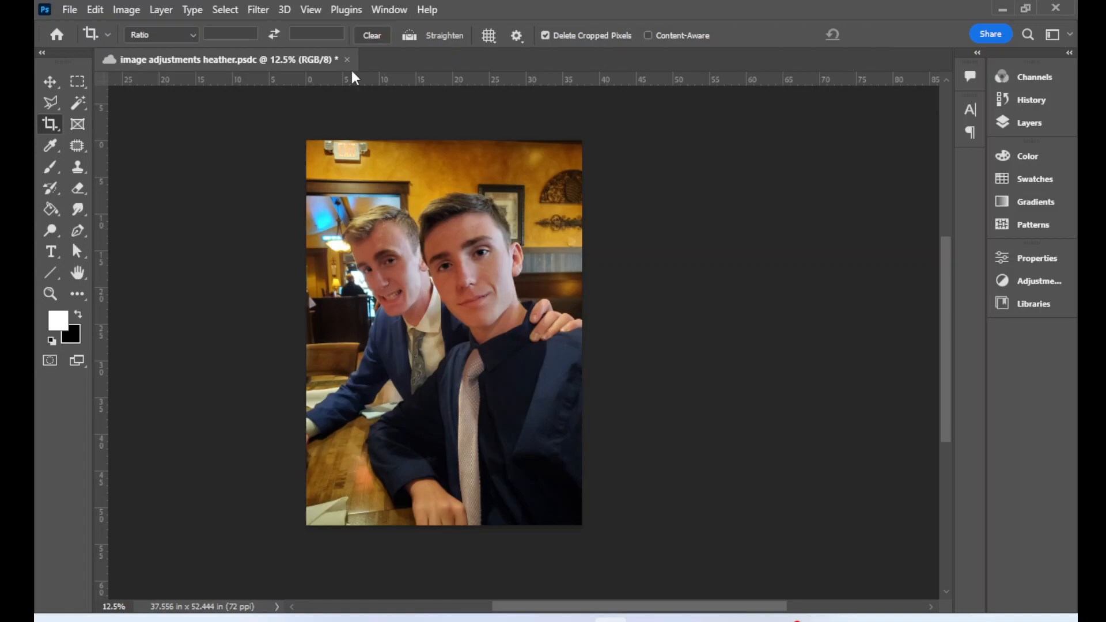
Try Auto Tone on the cropped photo, comparing it with the Crop state in the history, and revert to the Crop state.
click(126, 10)
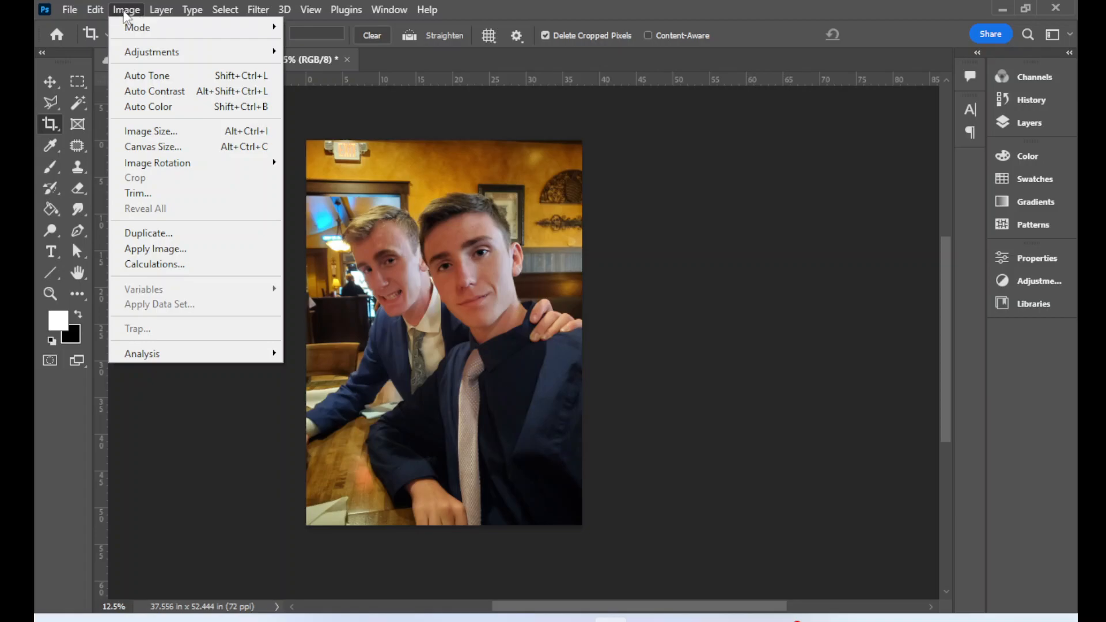
click(180, 79)
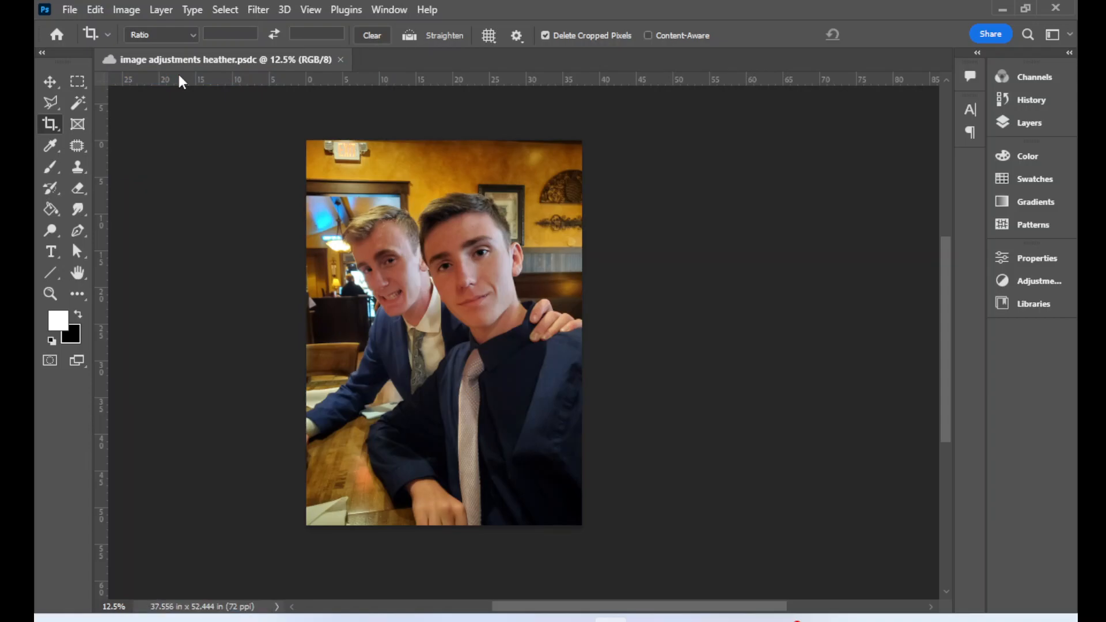
click(389, 9)
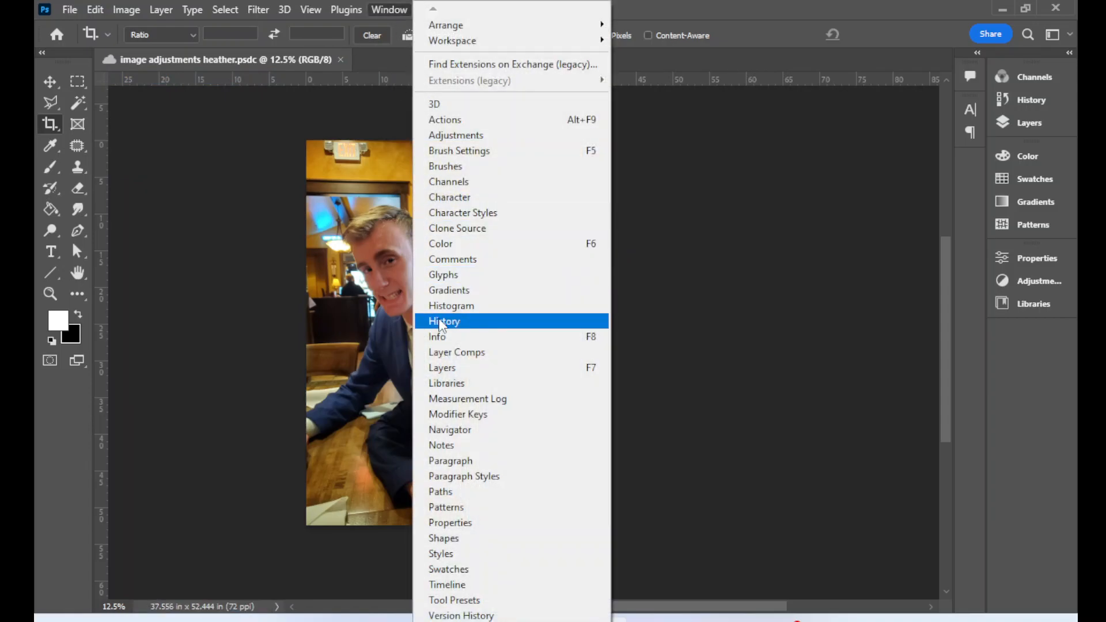
click(455, 320)
click(858, 208)
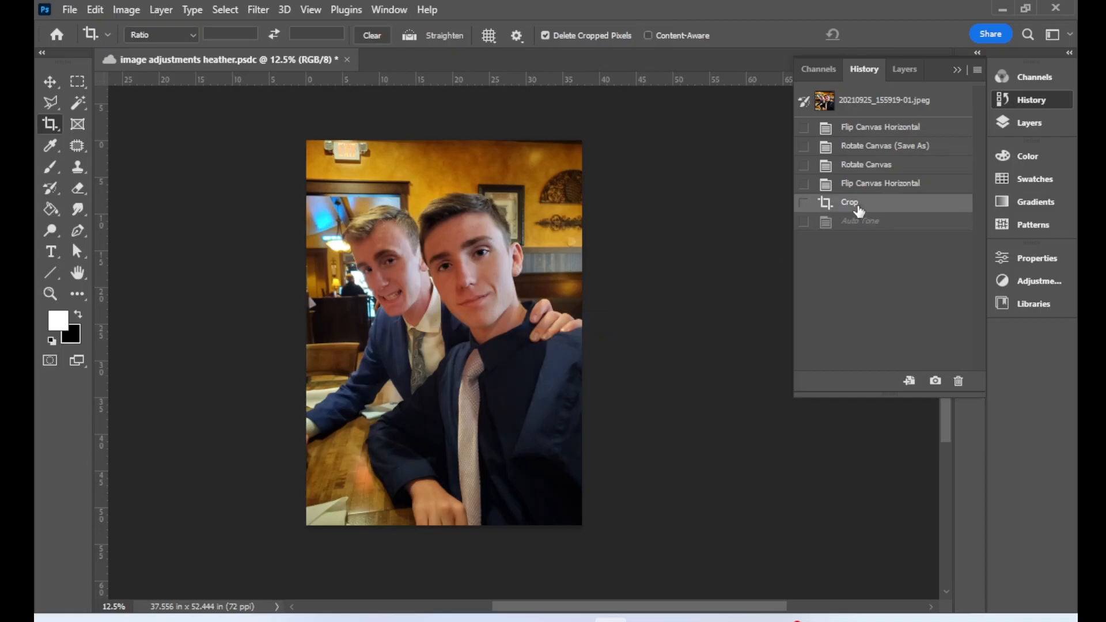
click(861, 224)
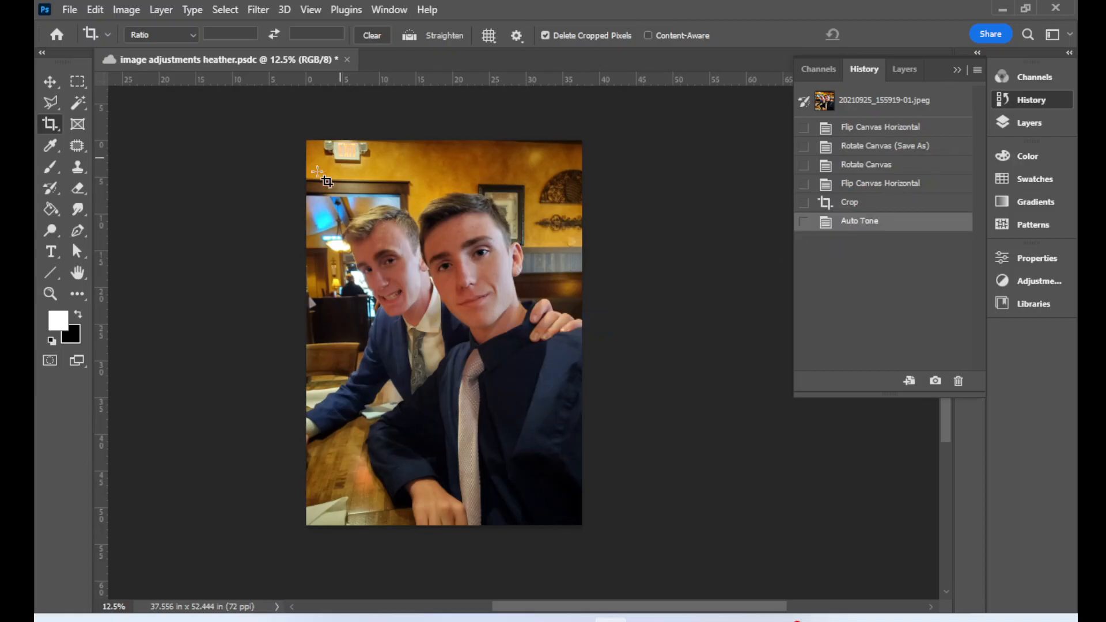
click(859, 205)
click(863, 222)
click(859, 204)
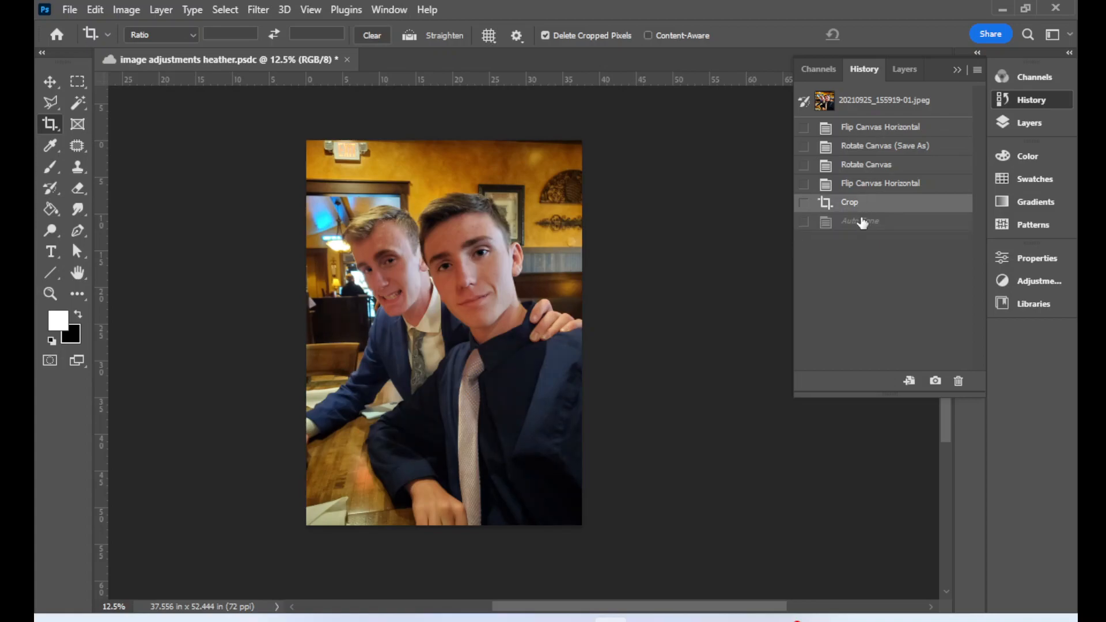
click(862, 222)
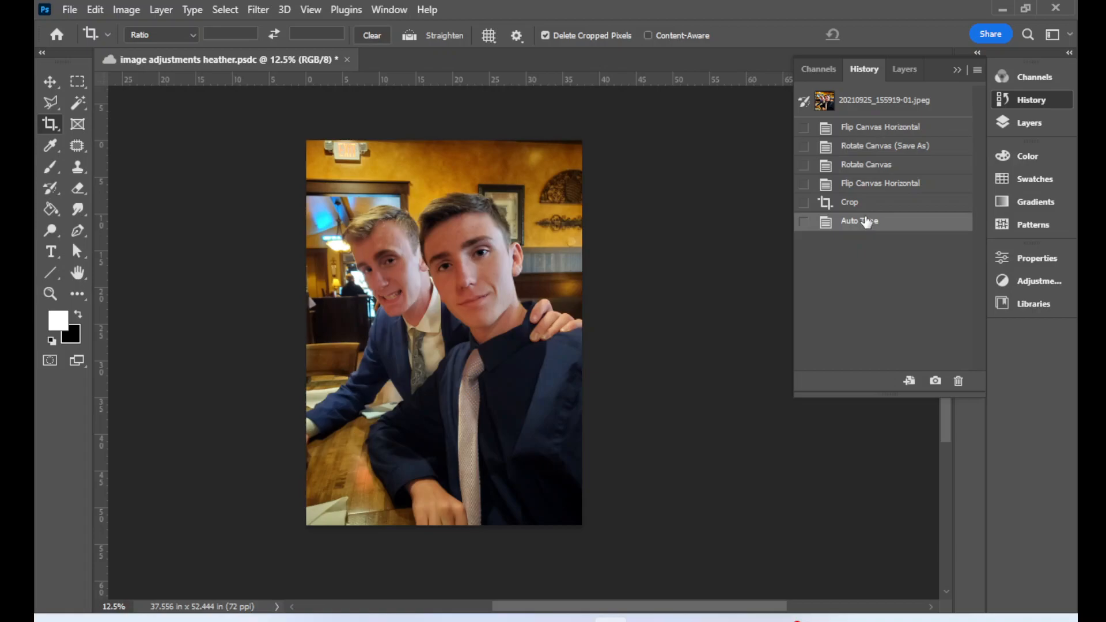
click(867, 204)
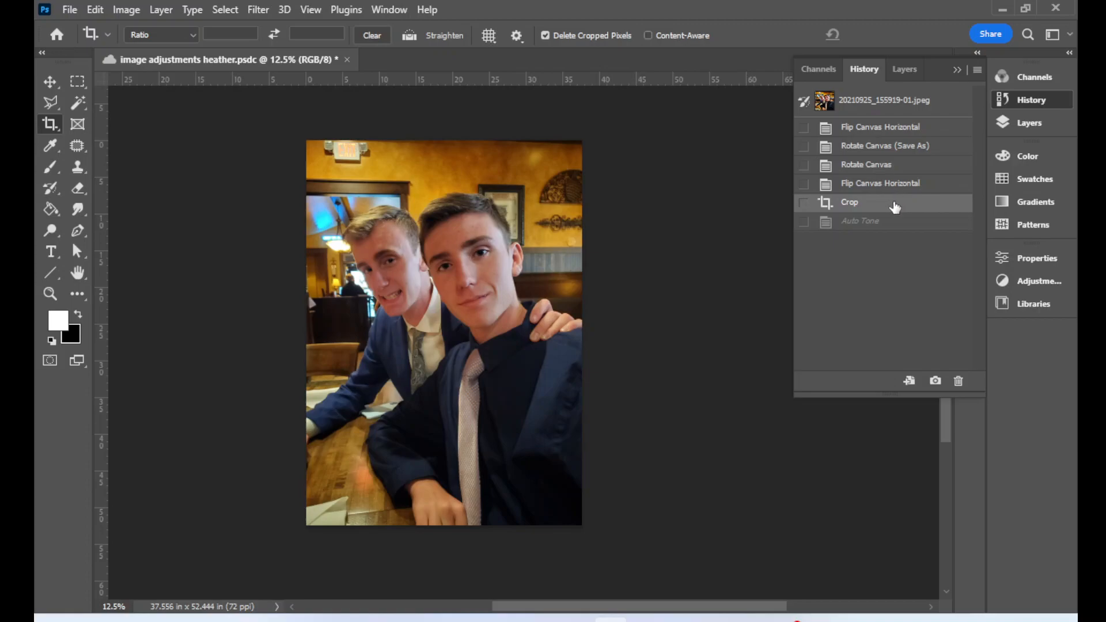
Start a Levels adjustment on the photo and raise the midtone input level to 1.40, comparing it with the original through the preview.
click(128, 12)
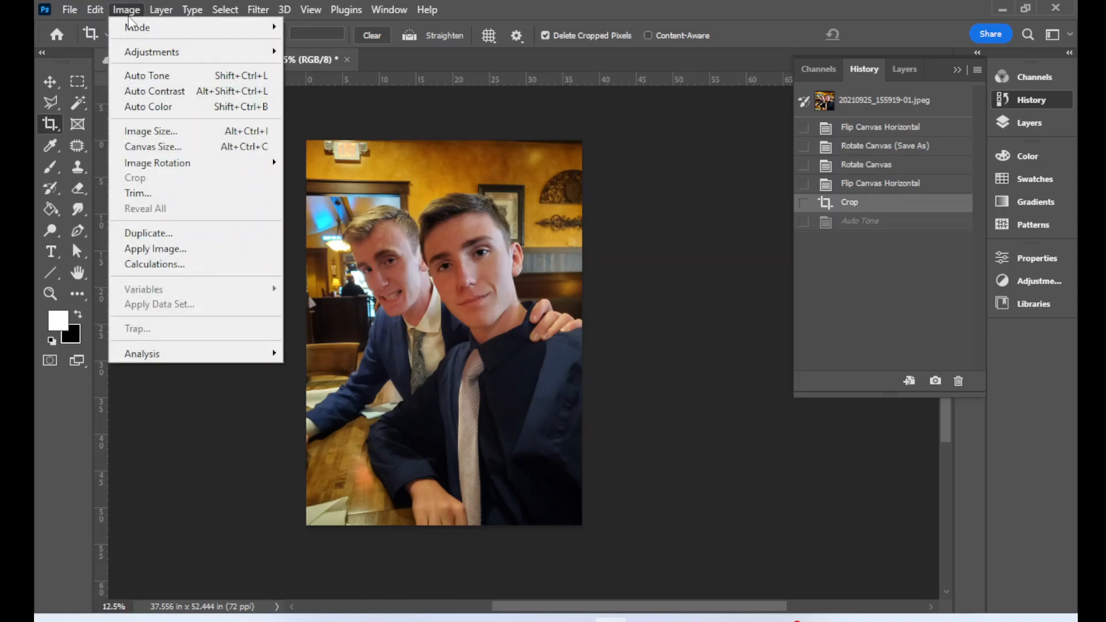
mouse_move(149, 52)
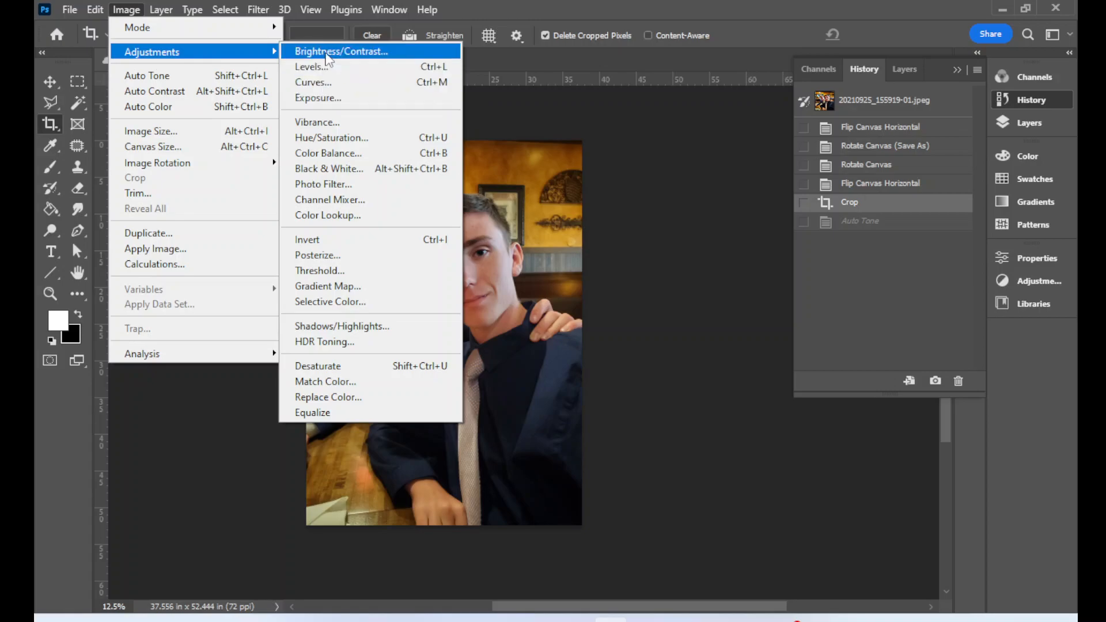
click(364, 70)
drag(543, 103, 712, 110)
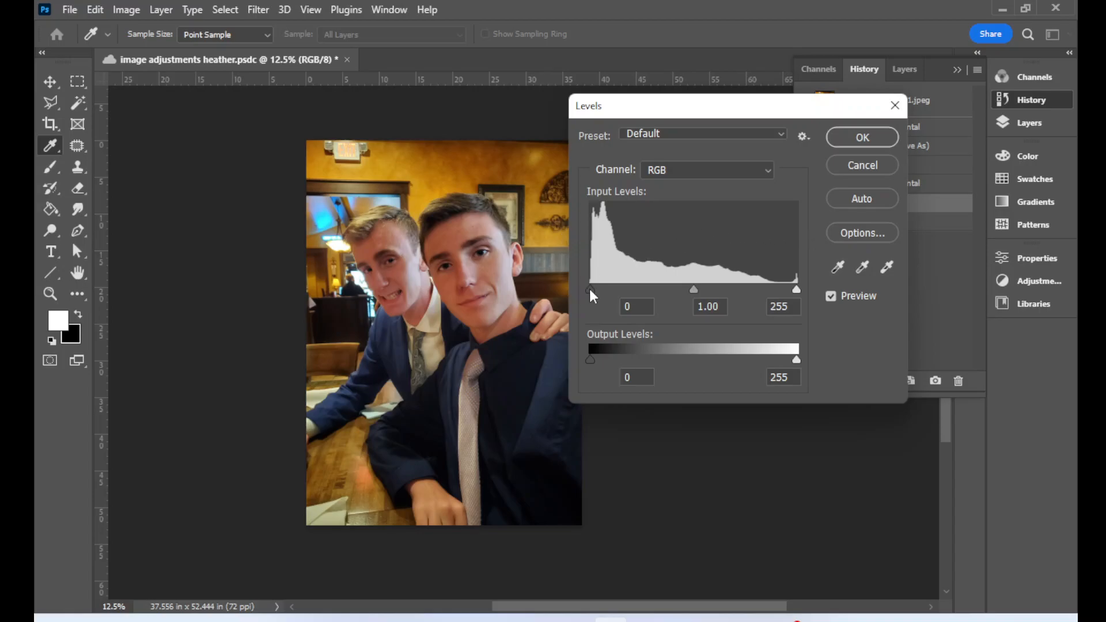
drag(654, 107, 718, 108)
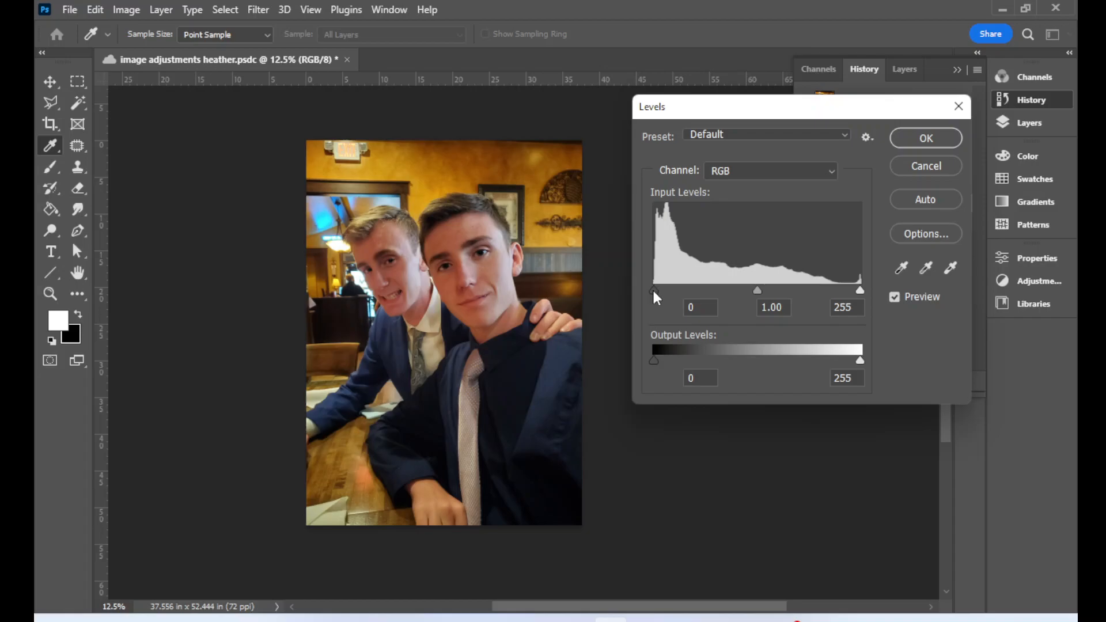
mouse_move(654, 292)
mouse_down()
mouse_move(667, 293)
mouse_move(642, 292)
mouse_up()
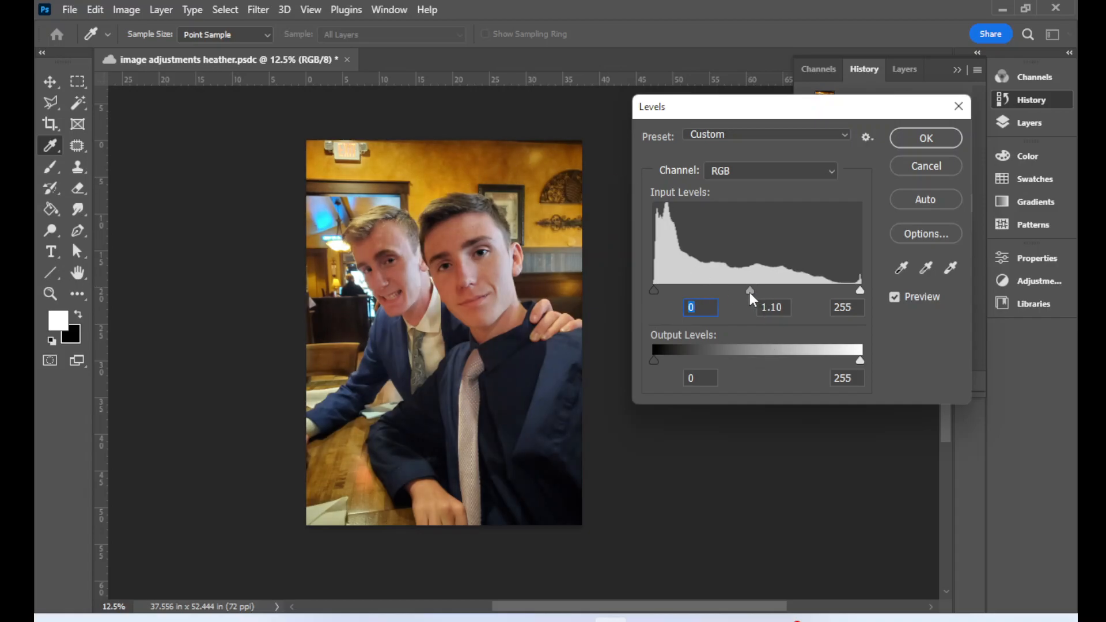
drag(743, 295, 732, 295)
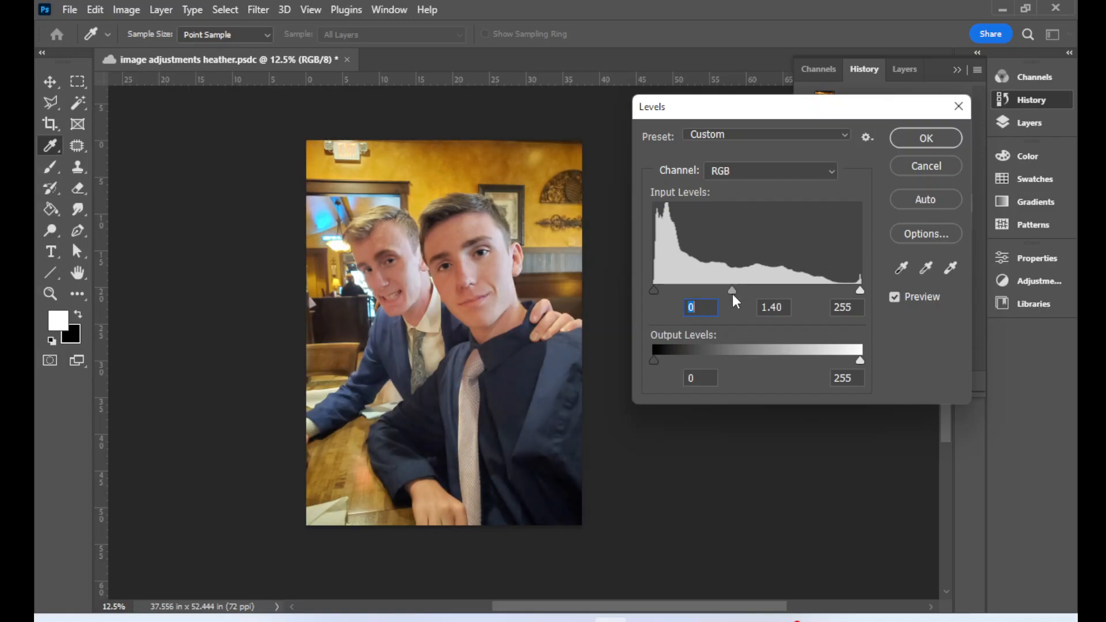
key(Tab)
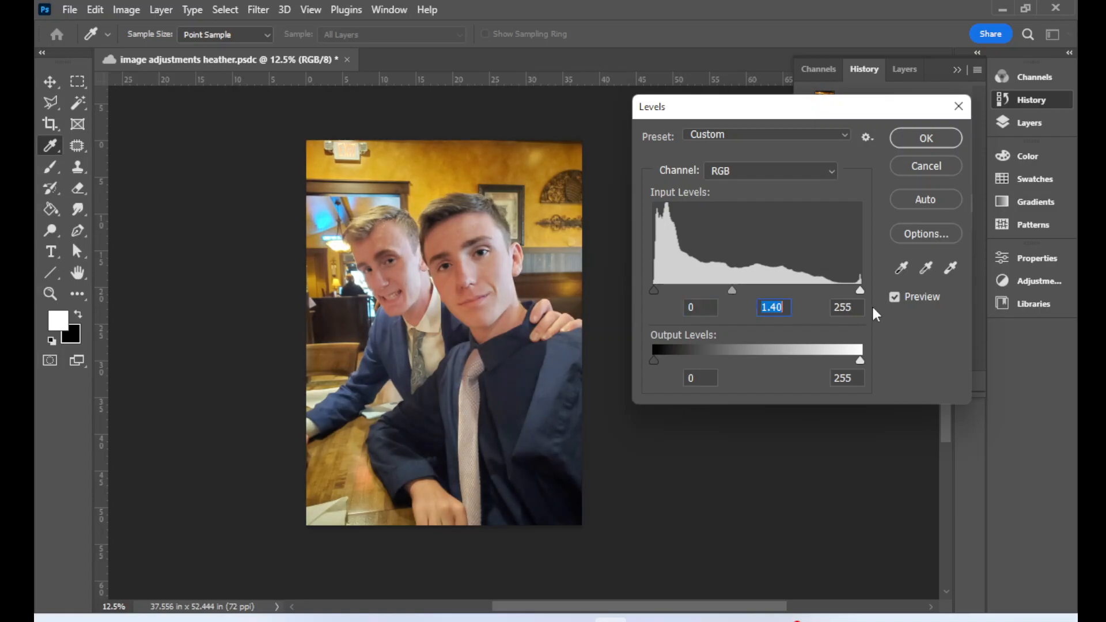
click(892, 298)
click(892, 298)
click(893, 298)
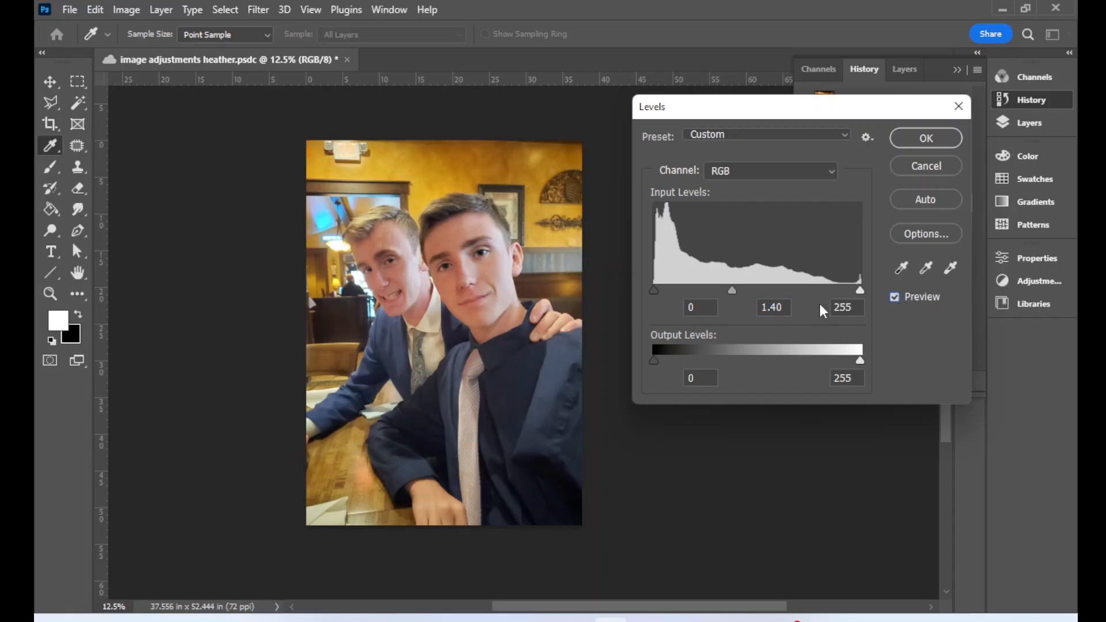
Refine the Levels input values to 8 for shadows, 1.33 for midtones and 251 for highlights.
drag(733, 291, 735, 291)
click(736, 288)
drag(860, 291, 858, 292)
click(858, 292)
drag(656, 289, 660, 290)
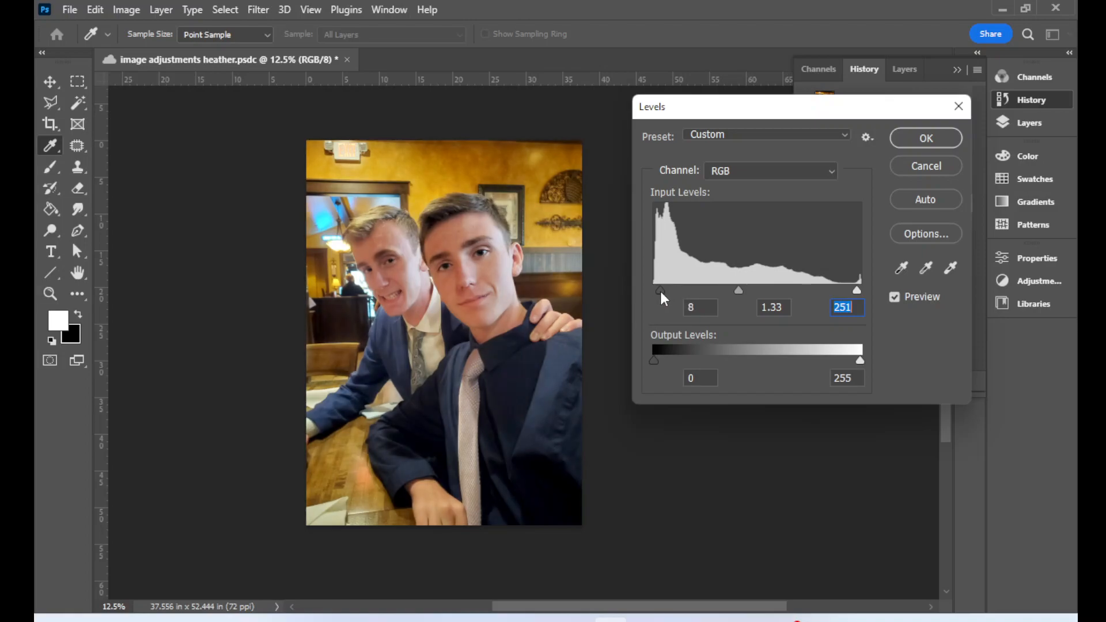
Compare the photo with and without the Levels preview, and apply the adjustment.
click(895, 296)
click(894, 295)
click(895, 298)
click(895, 297)
click(894, 295)
click(894, 296)
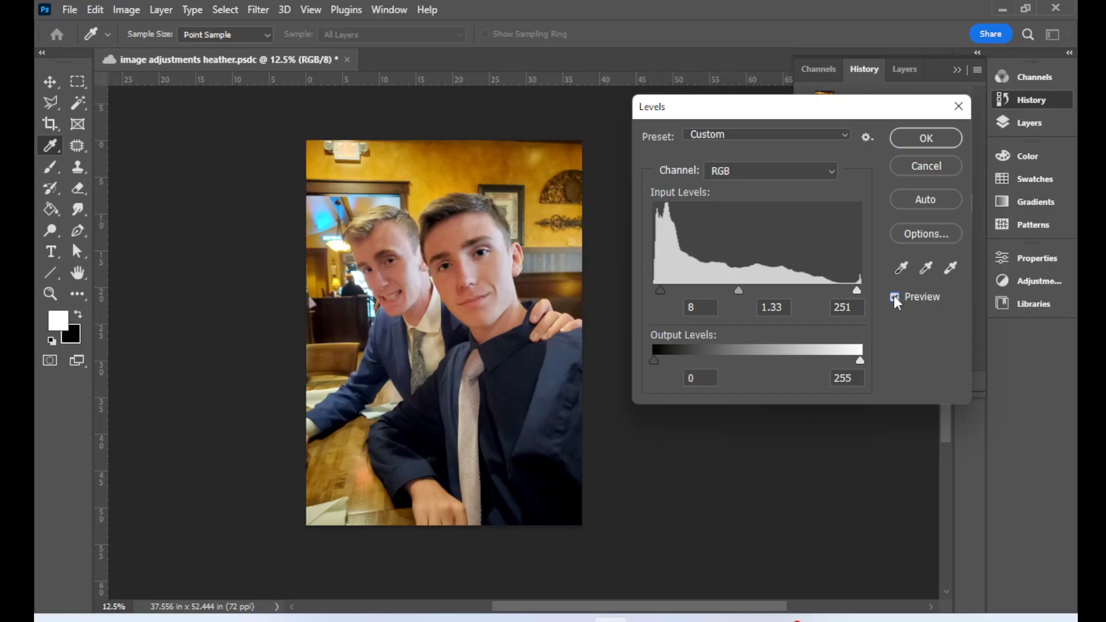
click(918, 136)
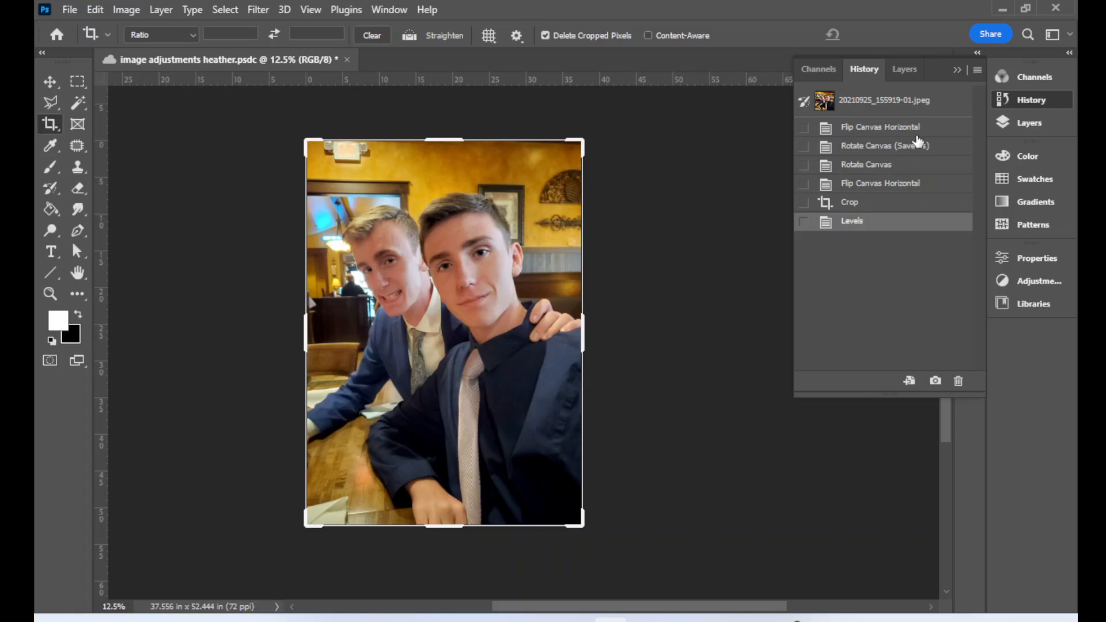
Try small brightness and contrast changes with the Brightness/Contrast adjustment, and discard them.
click(130, 14)
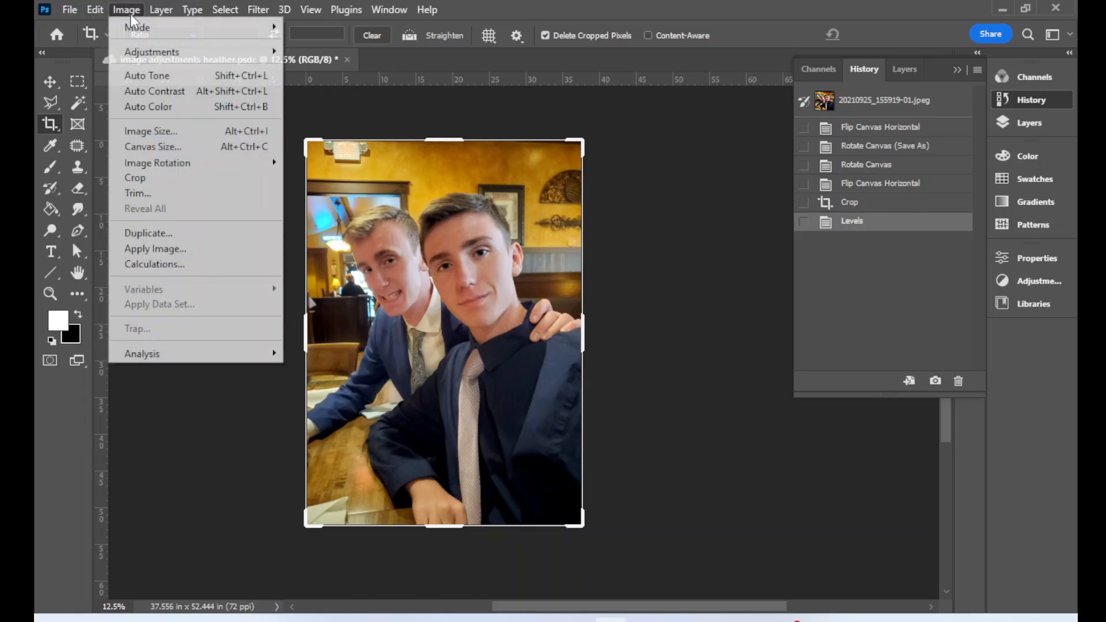
mouse_move(143, 52)
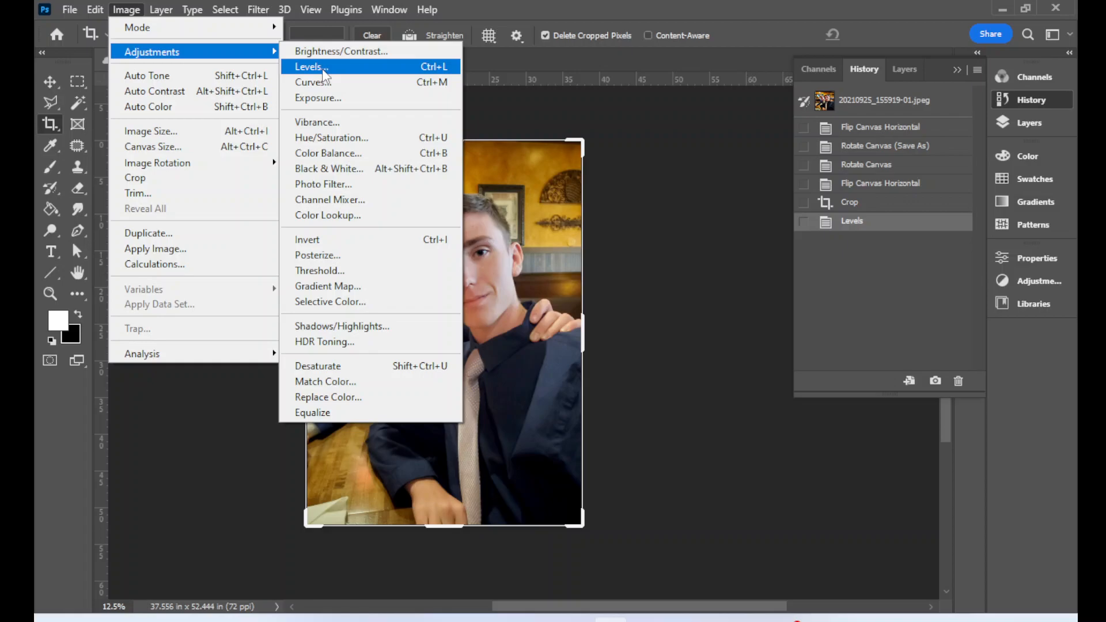
click(331, 47)
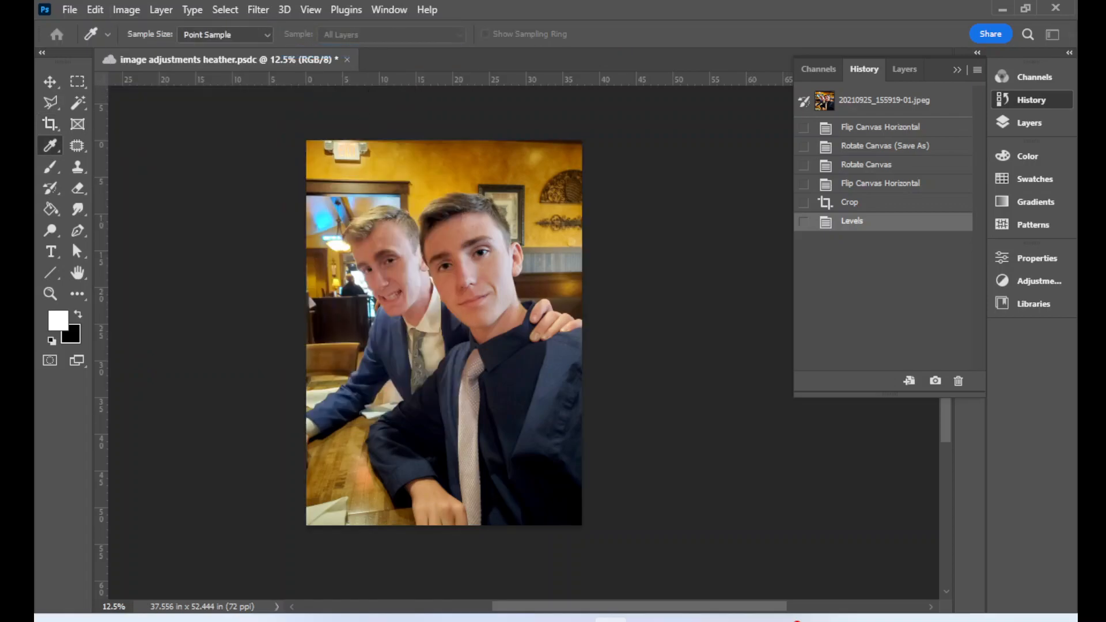
drag(870, 323, 773, 227)
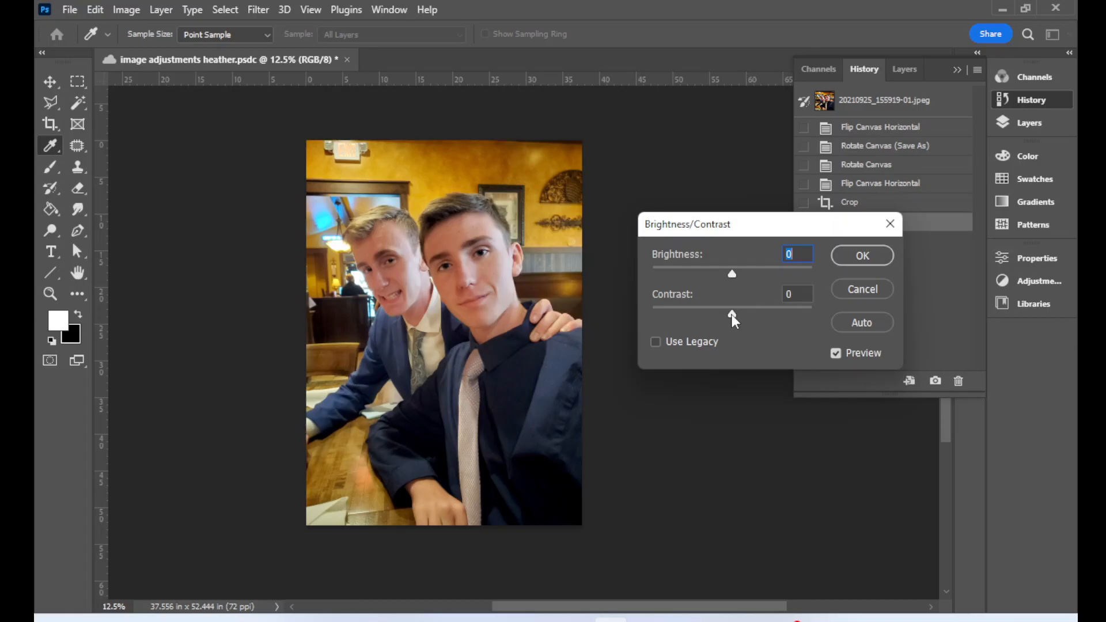
mouse_move(732, 314)
mouse_down()
mouse_move(773, 313)
mouse_move(677, 311)
mouse_move(759, 310)
mouse_move(731, 312)
mouse_up()
mouse_move(733, 273)
mouse_down()
mouse_move(746, 275)
mouse_move(733, 274)
mouse_up()
click(862, 289)
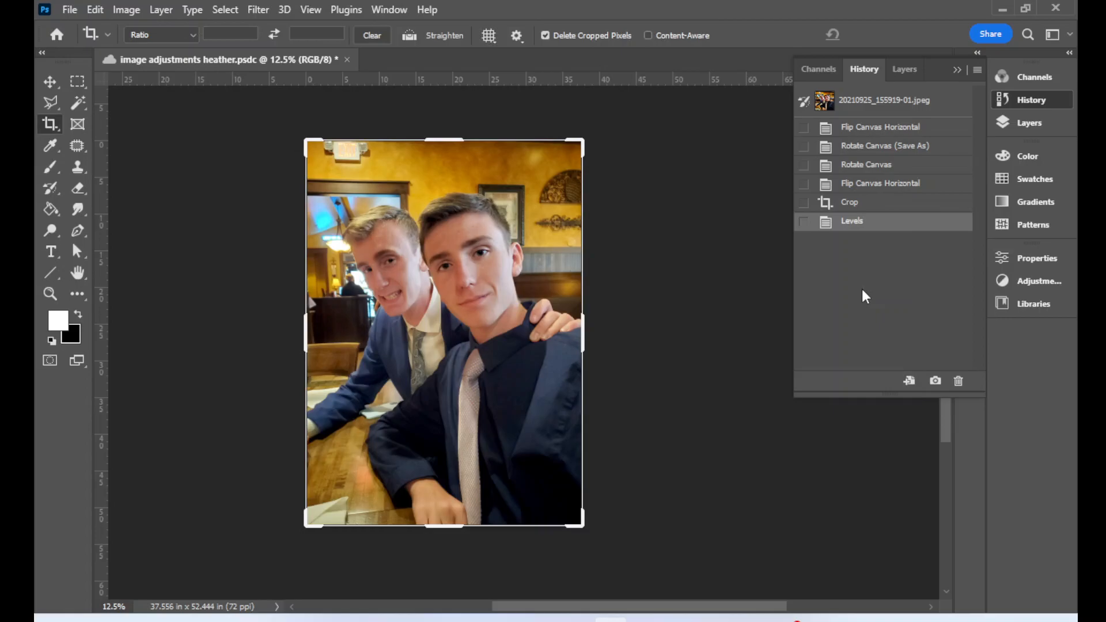
Try an Exposure adjustment with exposure at +0.29 and offset at -0.0138, and discard it.
click(126, 9)
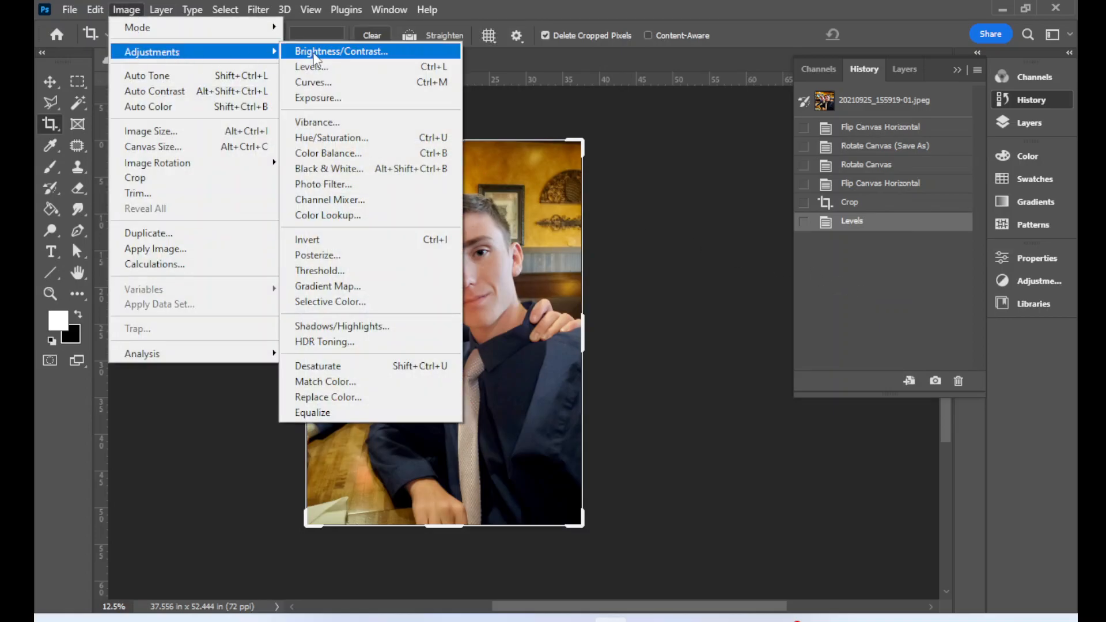
click(372, 101)
drag(655, 264, 794, 156)
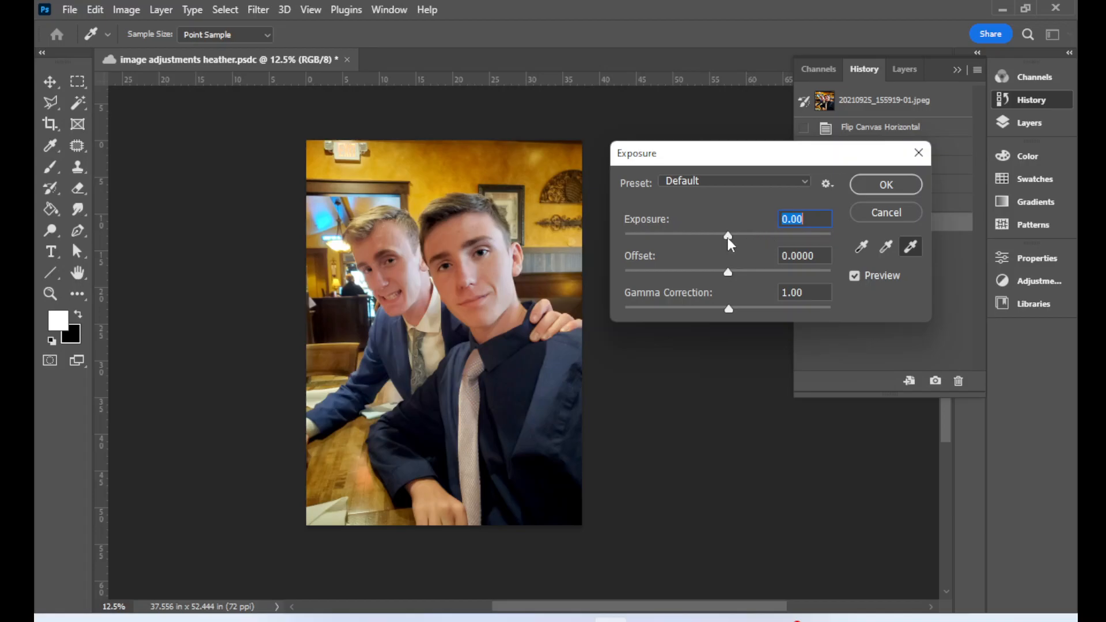
drag(727, 237, 732, 240)
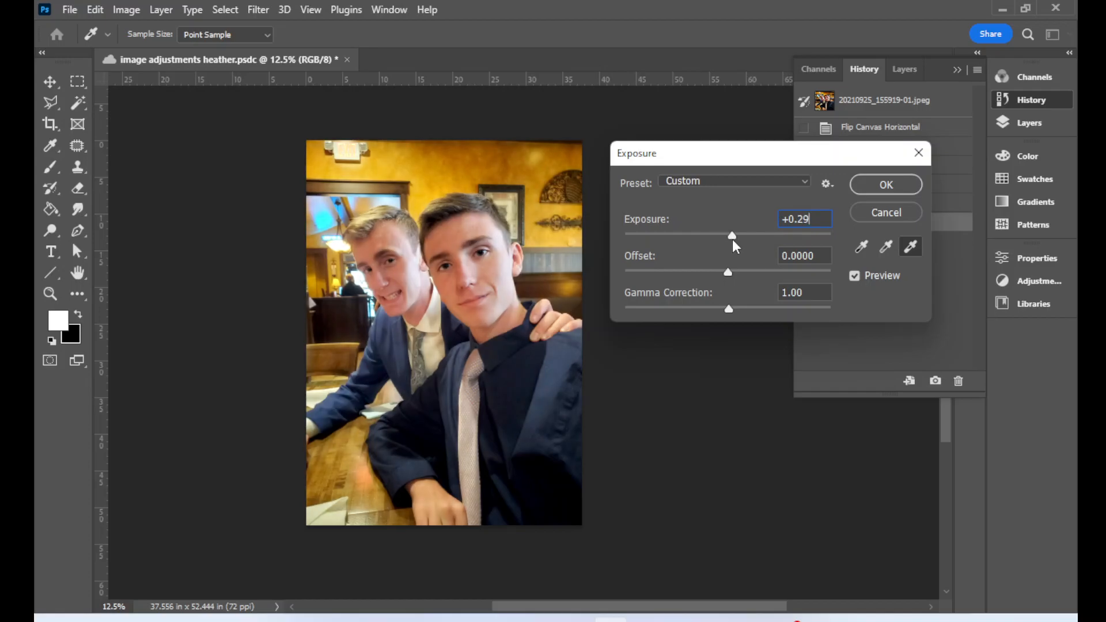
drag(726, 272, 725, 273)
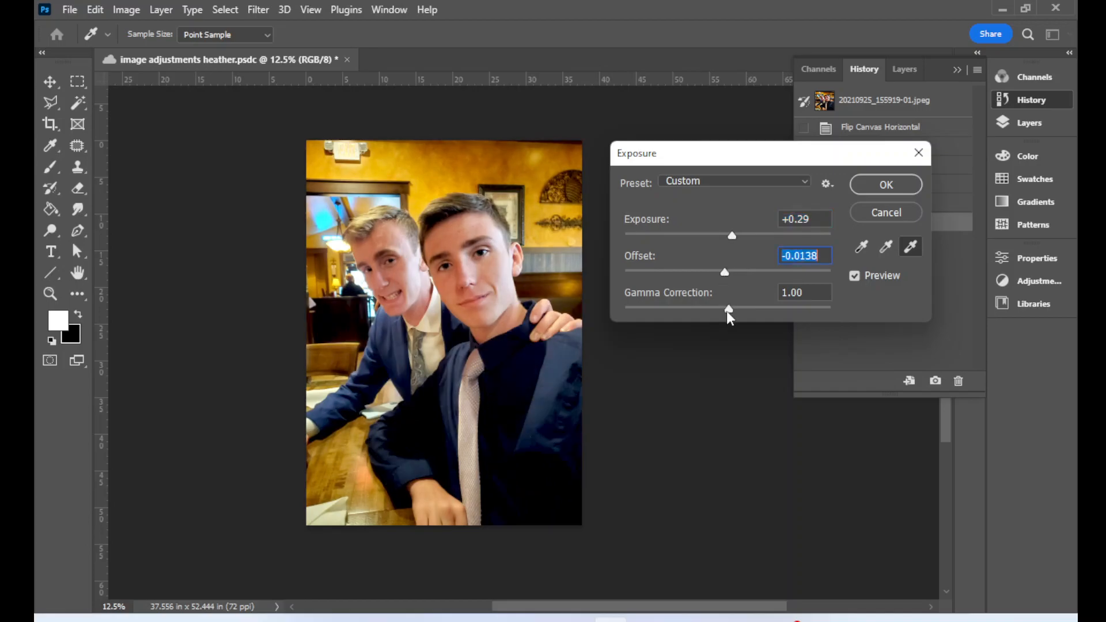
mouse_move(729, 312)
mouse_down()
mouse_move(717, 310)
mouse_move(728, 309)
mouse_up()
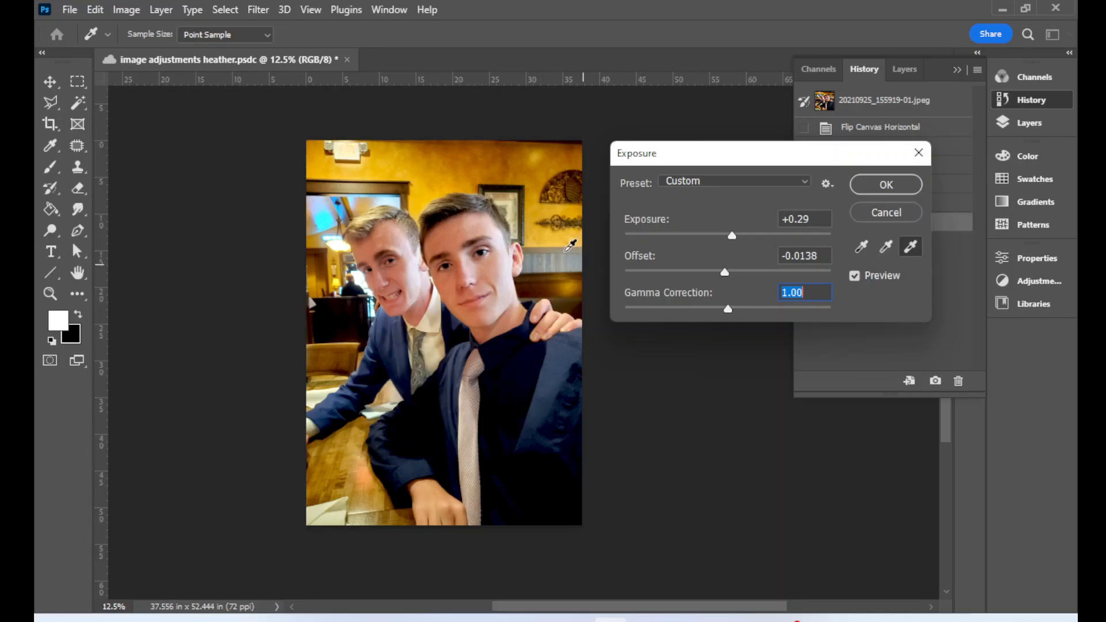
click(877, 212)
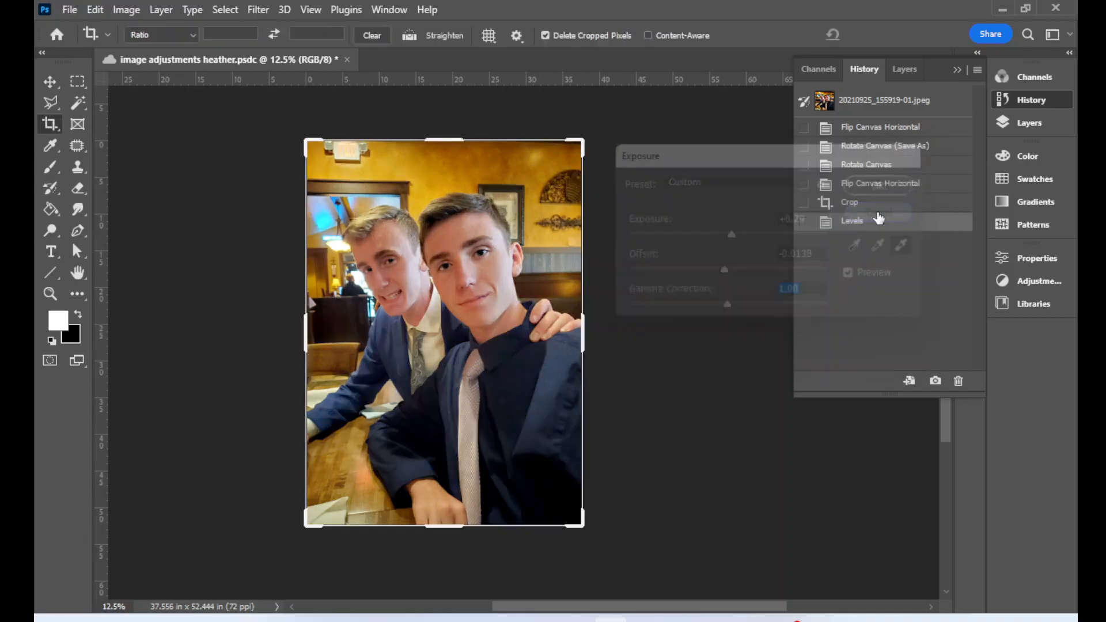
Apply the Auto Color correction to the photo.
click(127, 10)
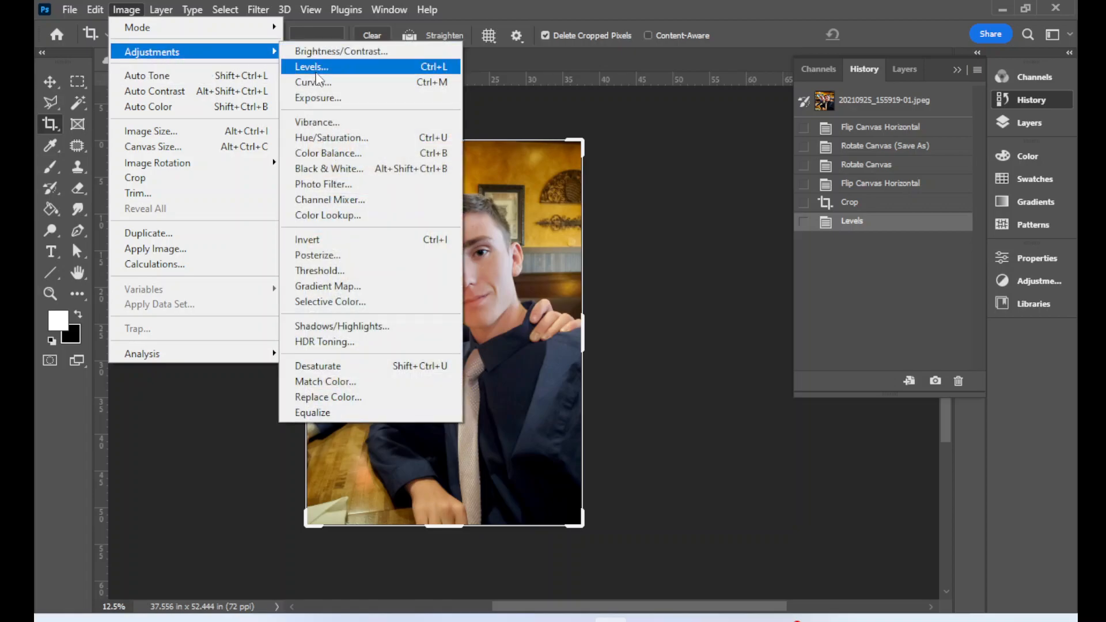
click(620, 4)
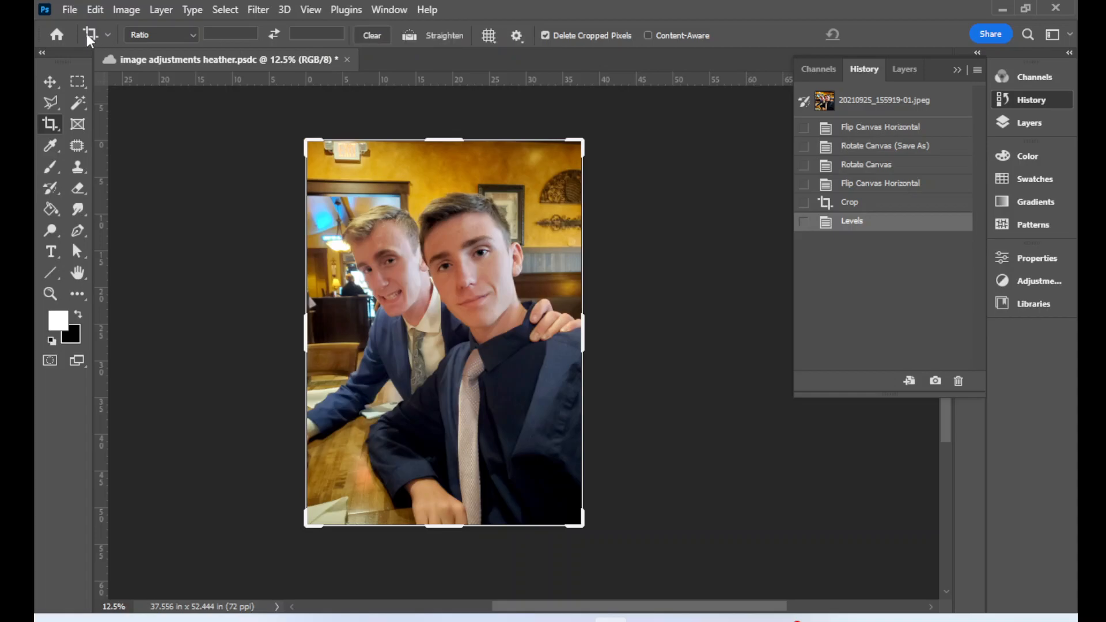
click(120, 7)
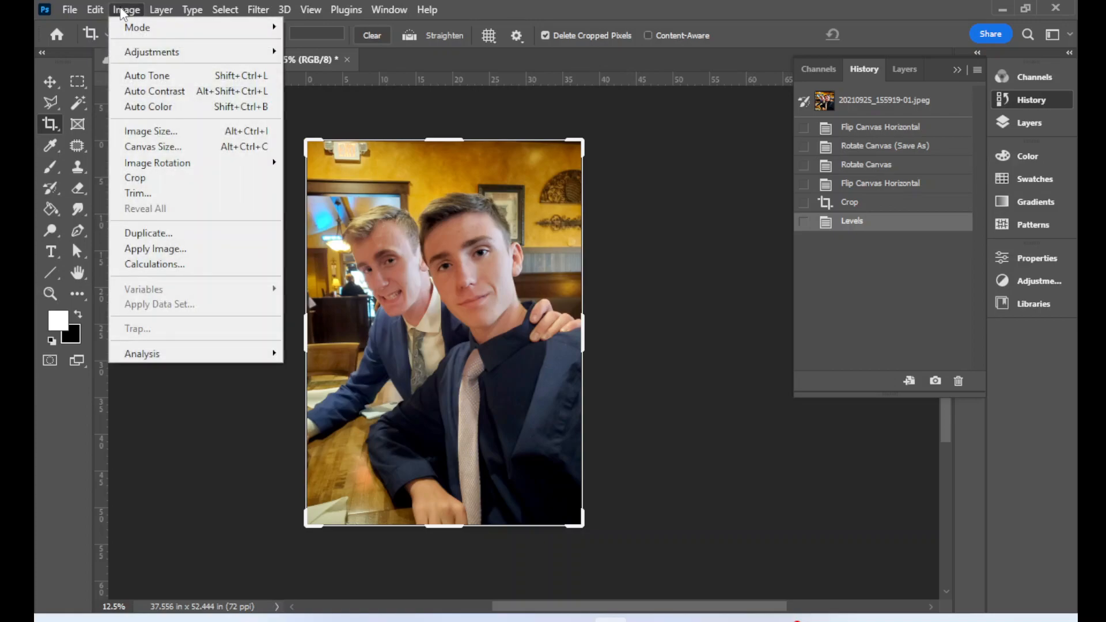
click(174, 111)
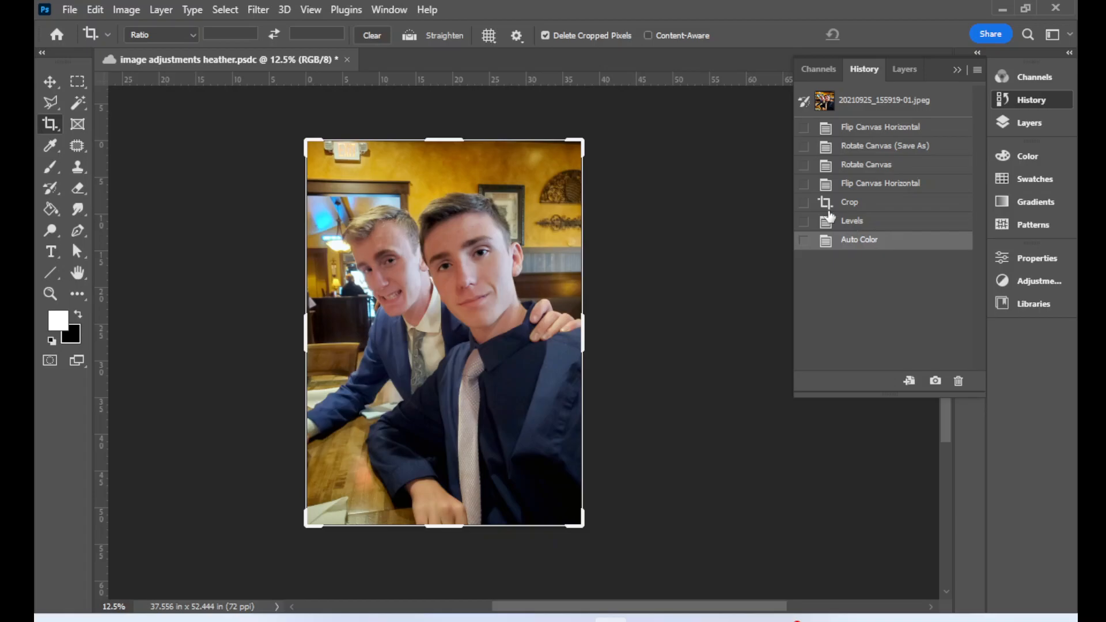
click(136, 9)
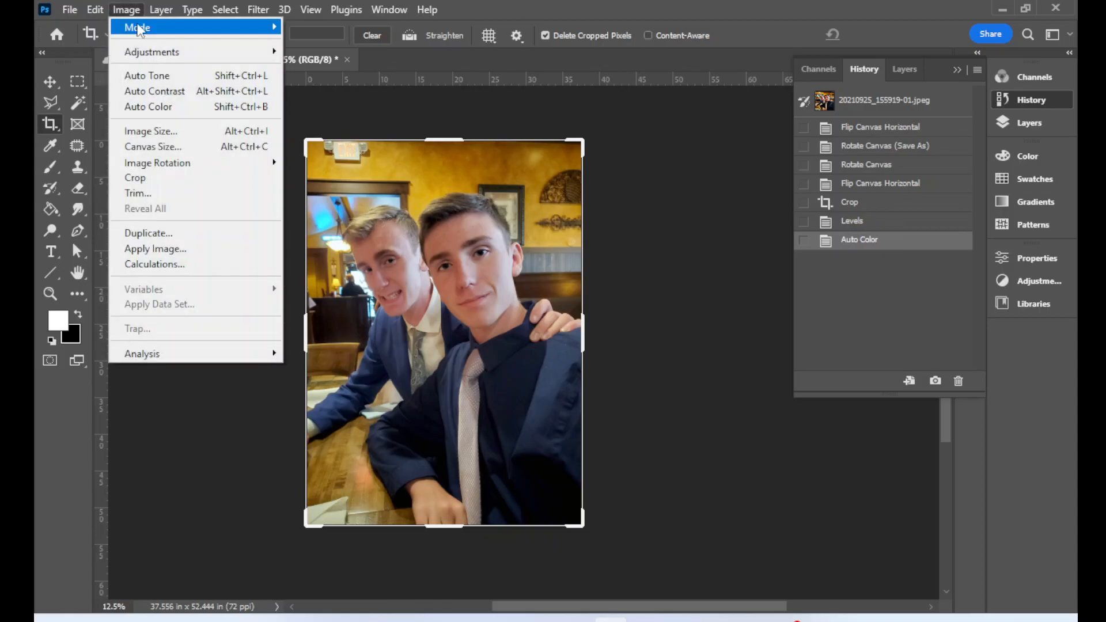
mouse_move(143, 55)
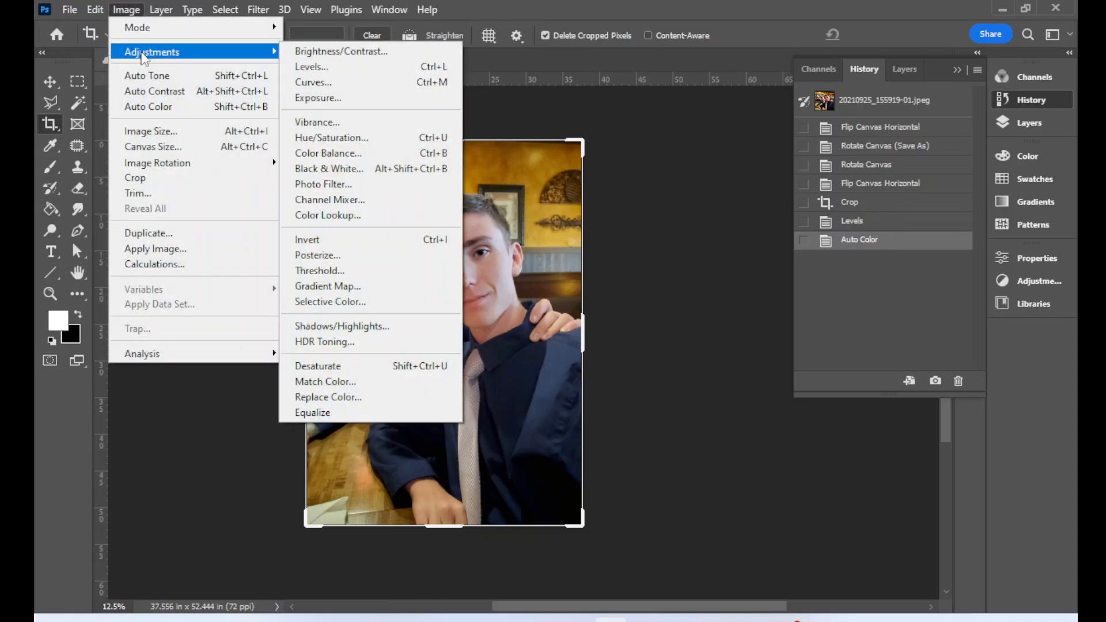
click(360, 154)
drag(794, 337, 707, 147)
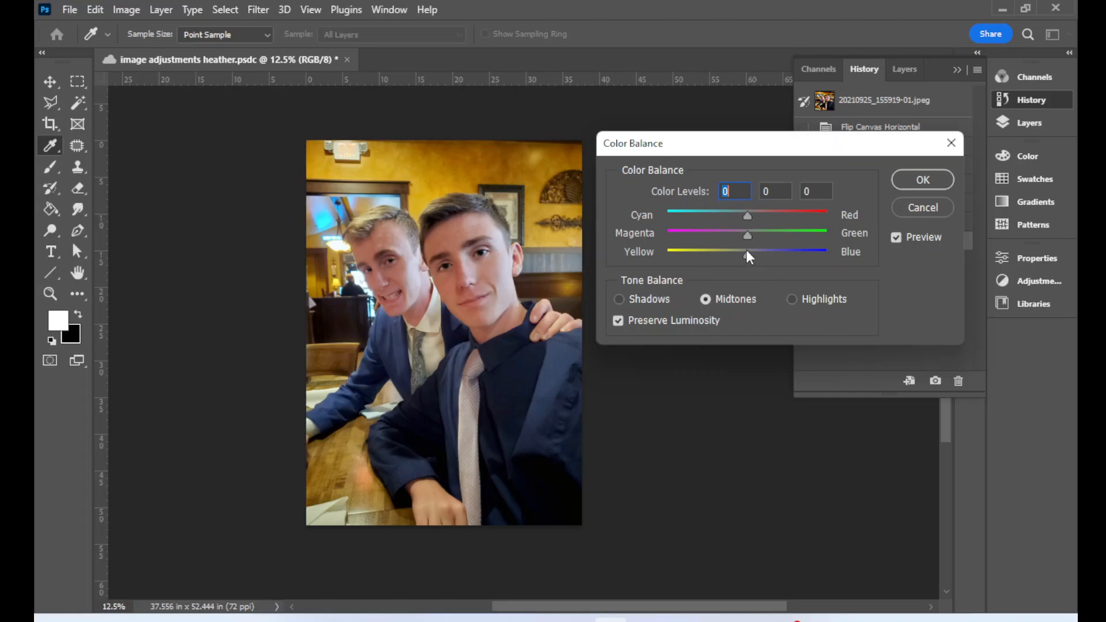
drag(731, 155, 753, 171)
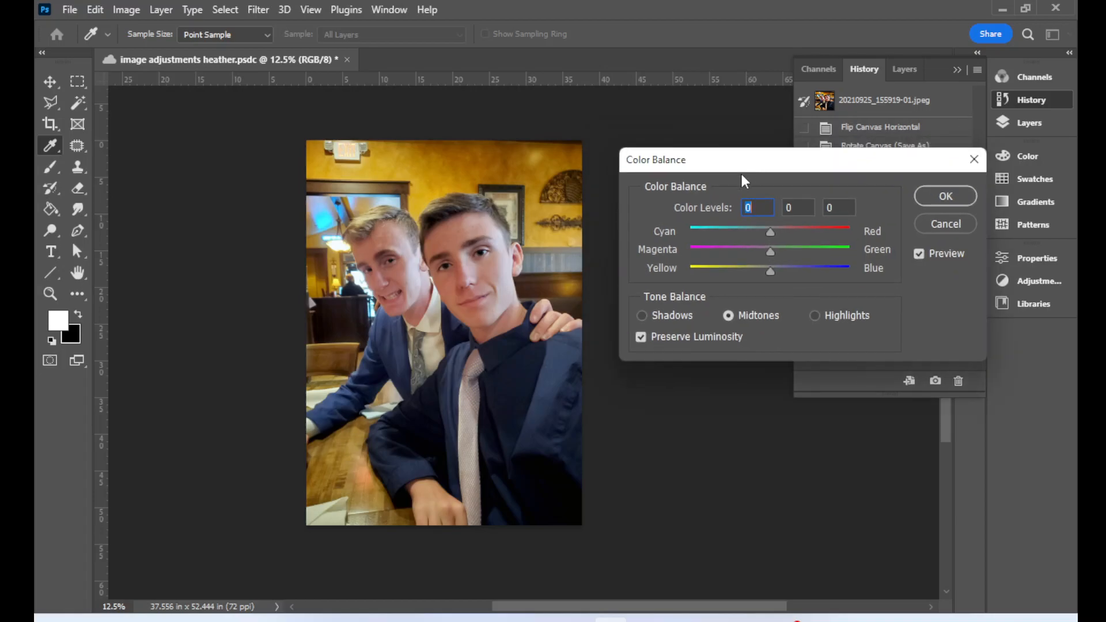
click(953, 226)
key(c)
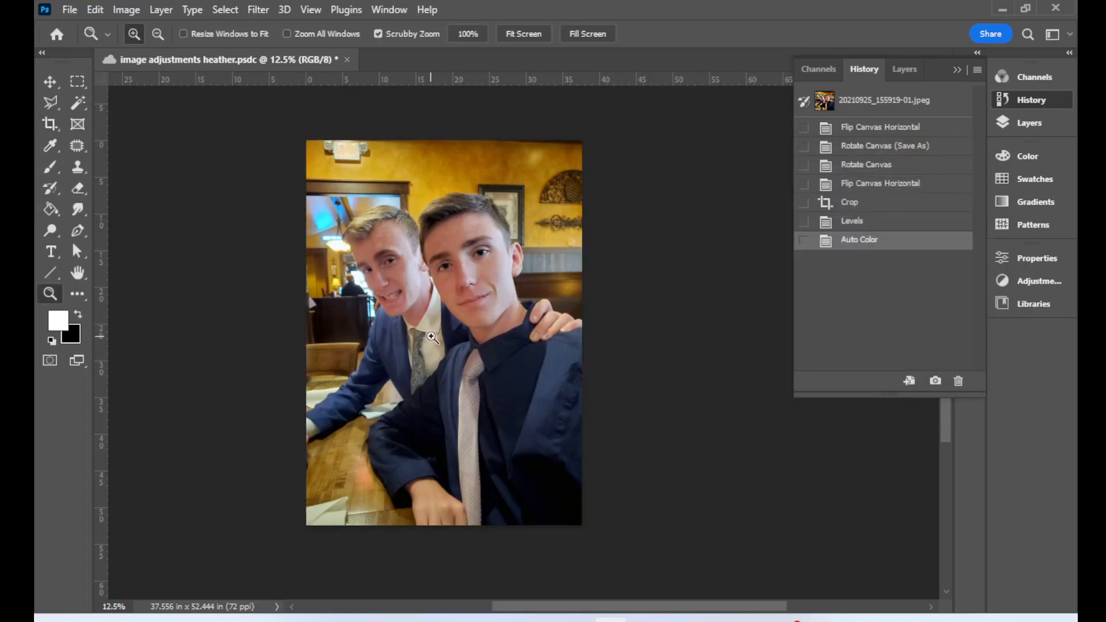
Fit the whole photo in view and start a Color Balance adjustment, shifting the midtones toward blue to +12.
drag(431, 336, 431, 336)
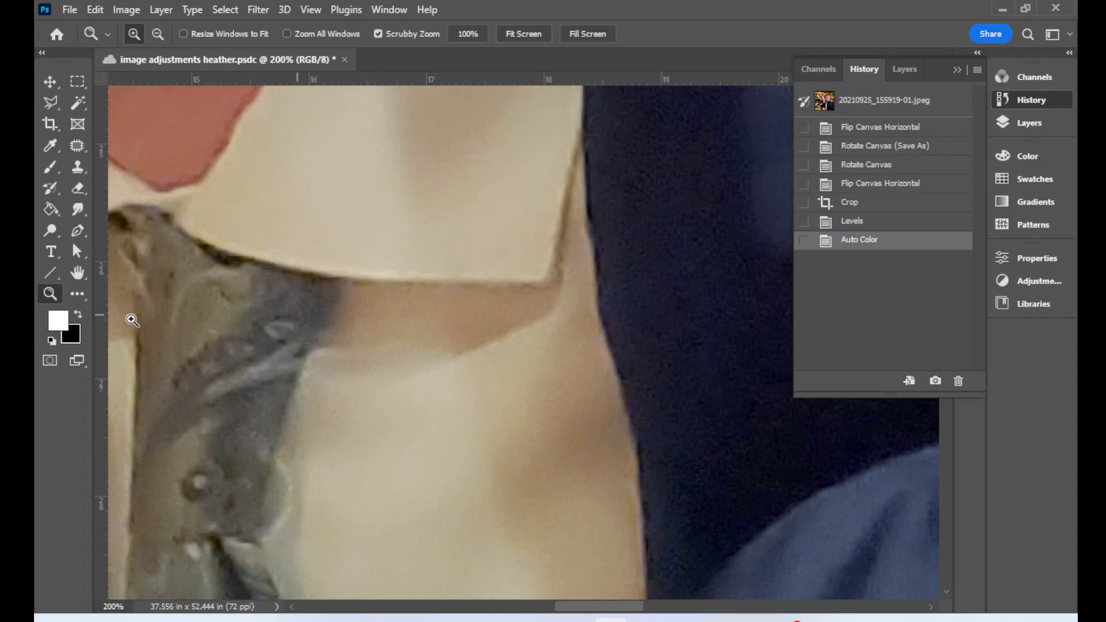
click(76, 273)
double_click(75, 272)
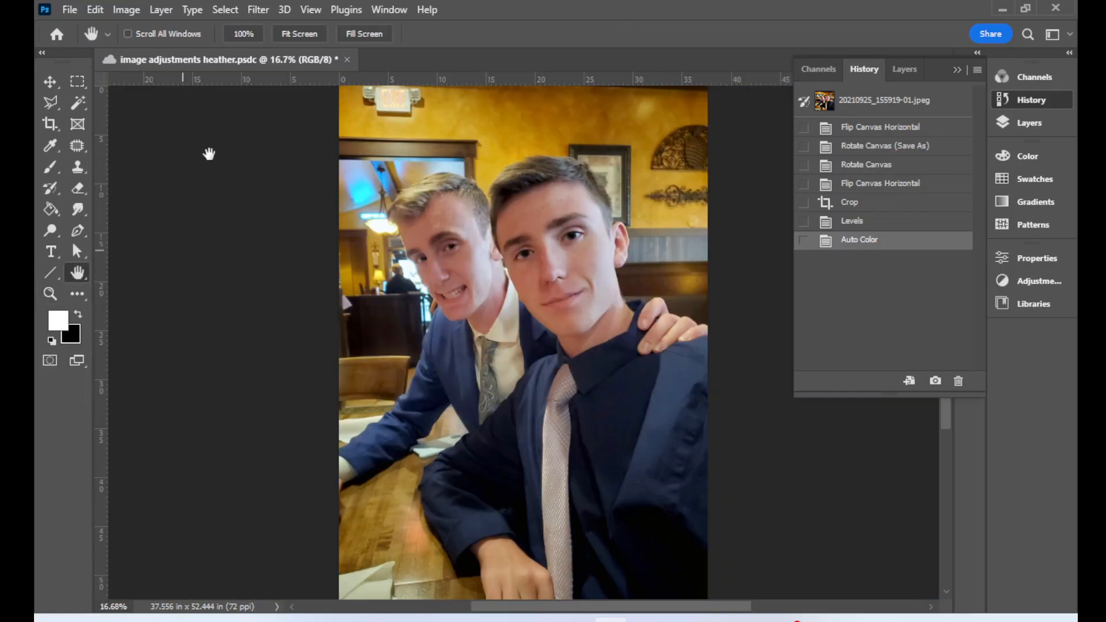
click(133, 10)
mouse_move(147, 52)
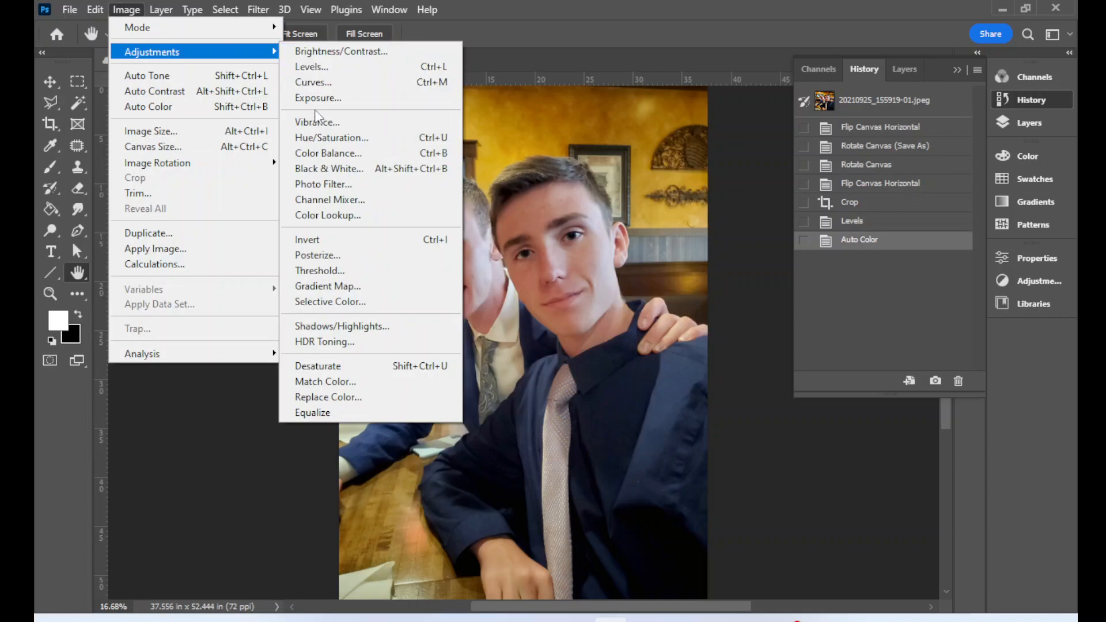
click(318, 153)
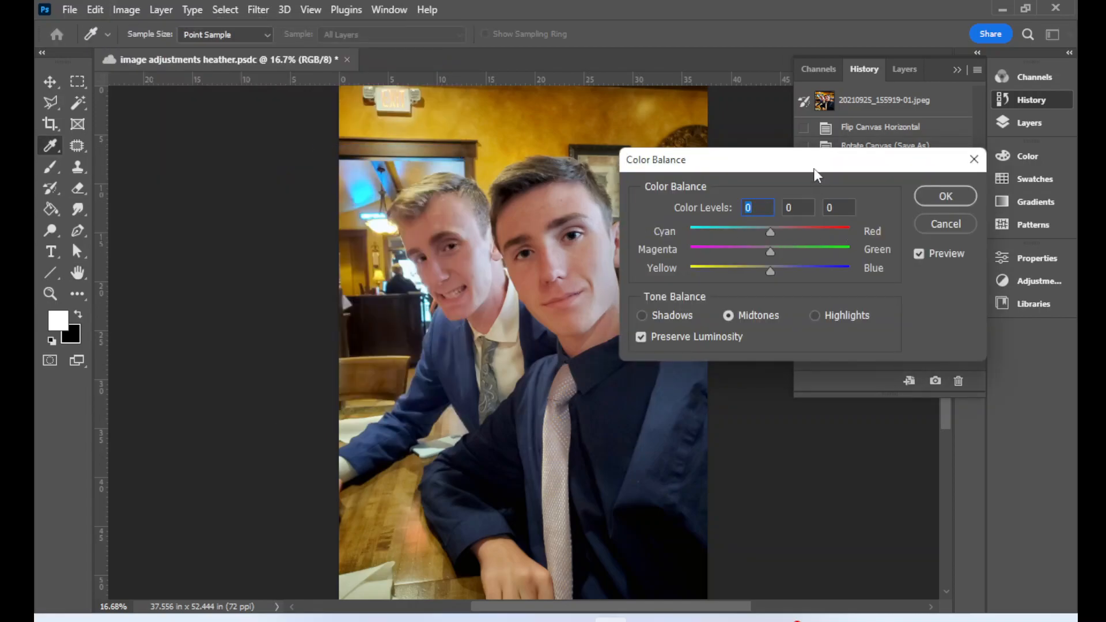
drag(812, 162, 846, 152)
drag(814, 260, 821, 262)
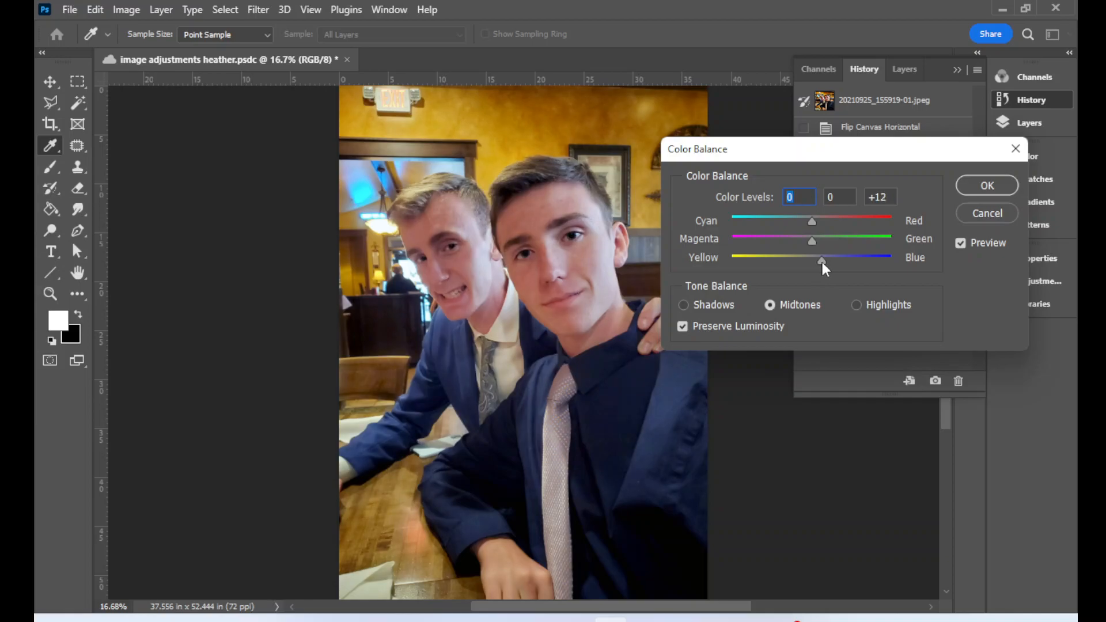
drag(822, 261, 822, 262)
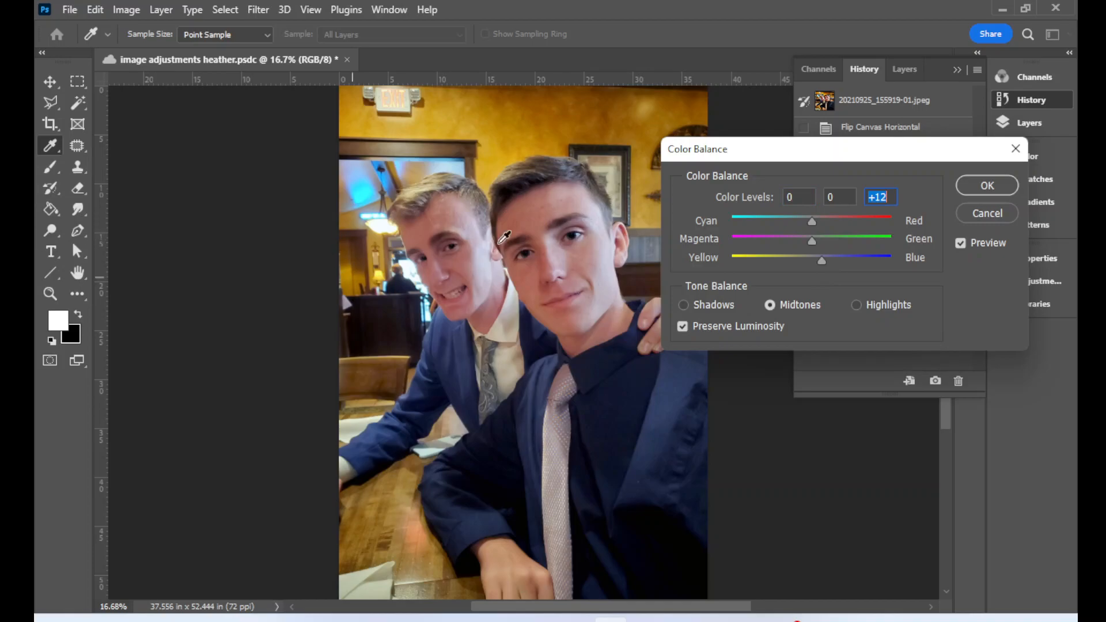
Shift the midtone color balance slightly toward red and magenta and fine-tune the blue level.
drag(761, 158, 821, 159)
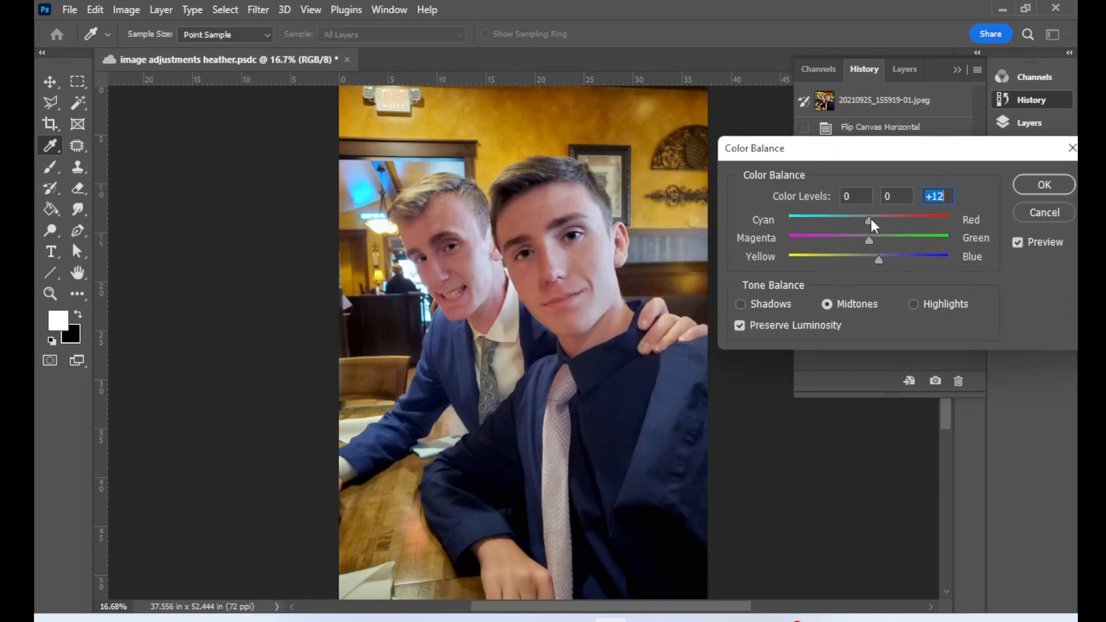
drag(870, 240, 863, 243)
mouse_move(862, 241)
mouse_down()
mouse_move(884, 259)
mouse_move(865, 238)
mouse_up()
click(878, 221)
drag(867, 241, 881, 261)
click(880, 260)
drag(866, 241, 862, 240)
Compare the color balance with the original through the preview, settle the midtone levels at +8, -5 and +14, and apply the adjustment.
click(1018, 243)
drag(863, 243, 865, 243)
click(1017, 243)
drag(876, 223, 875, 223)
click(1017, 241)
drag(918, 151, 789, 133)
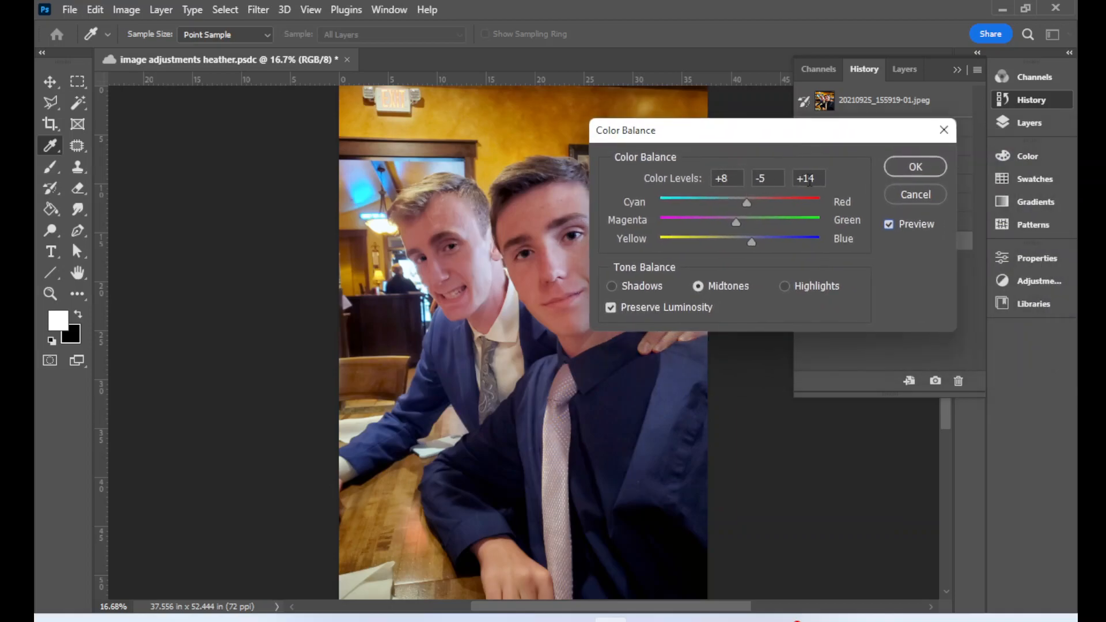
click(927, 167)
key(h)
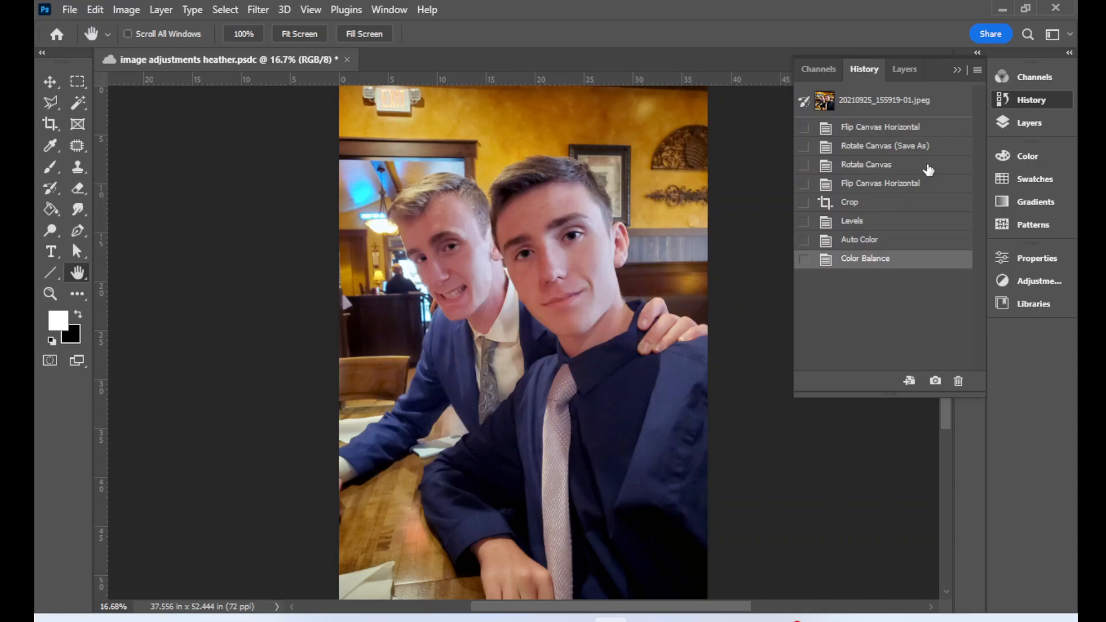
Set up the Dodge tool with the Midtones range and 10% exposure.
click(53, 232)
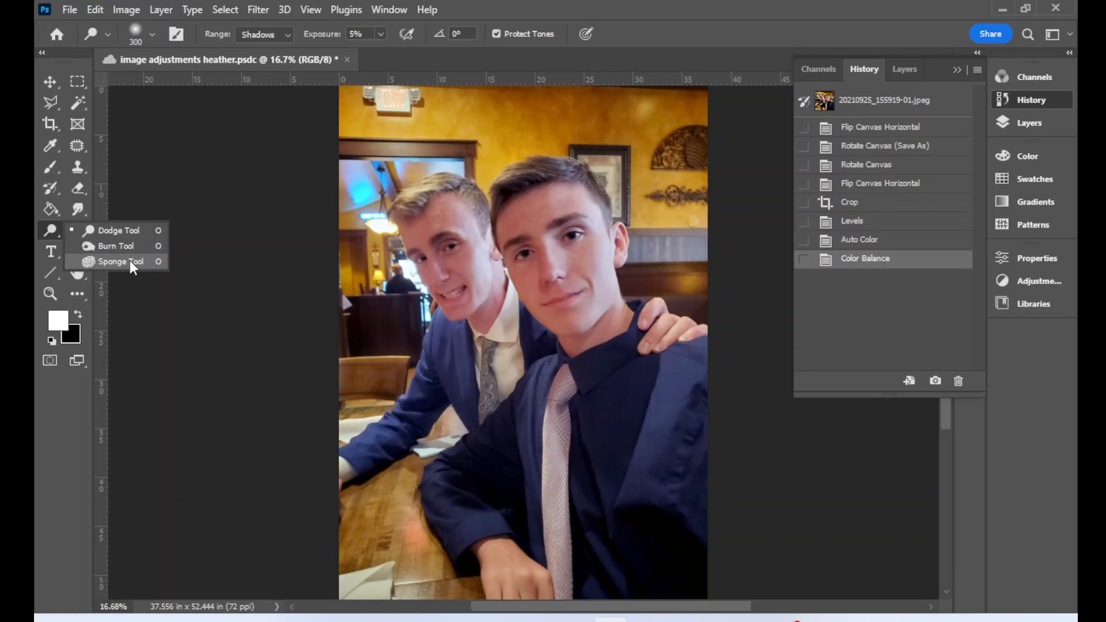
click(136, 227)
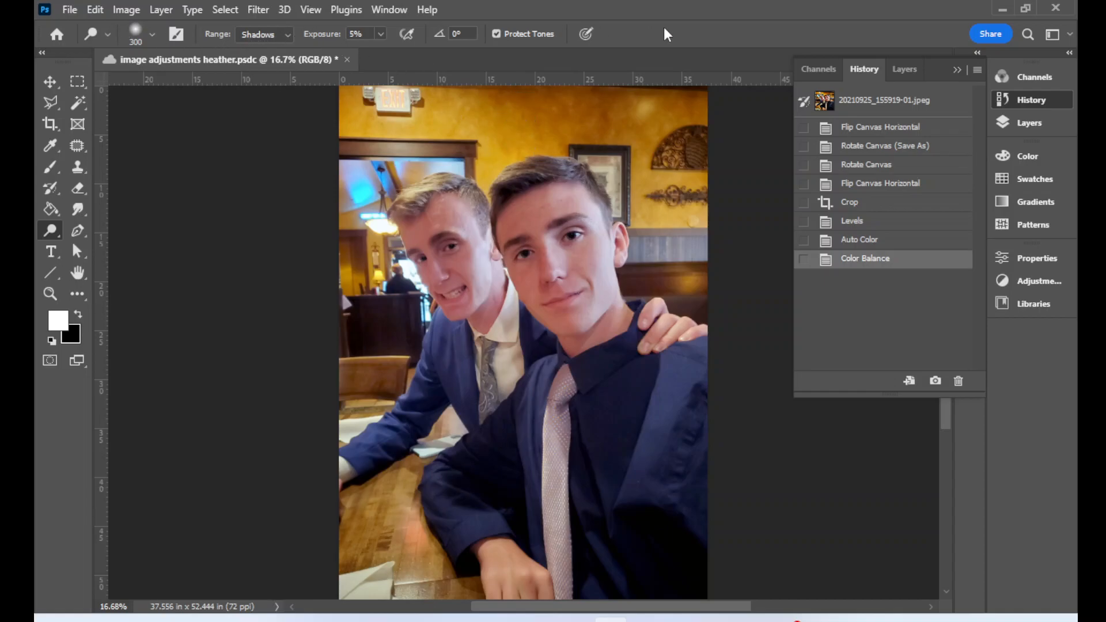
click(282, 32)
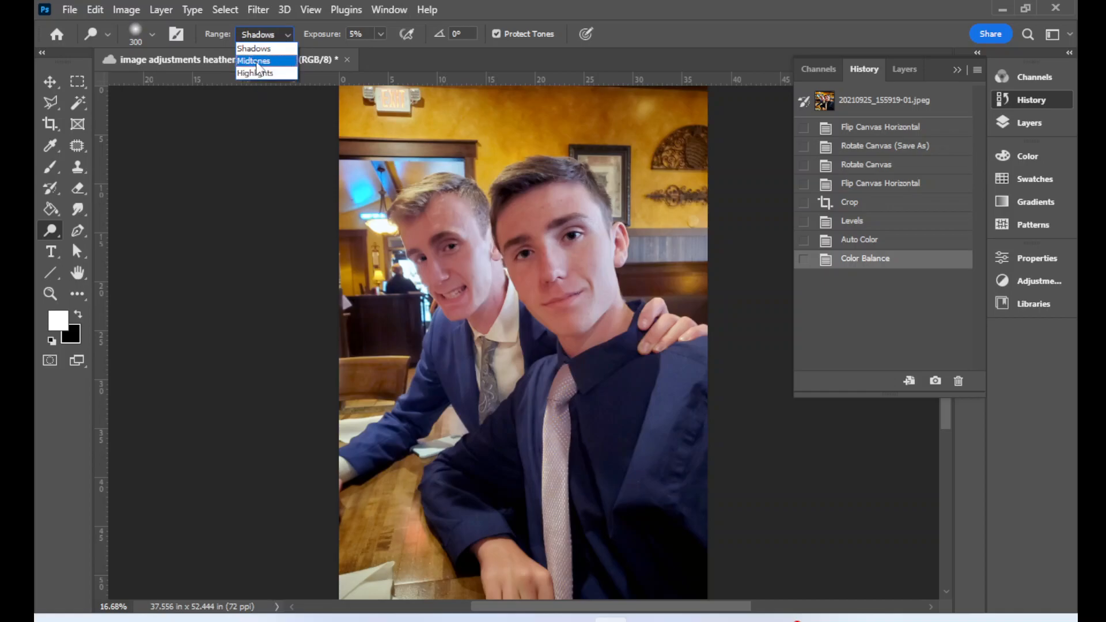
click(257, 62)
click(381, 34)
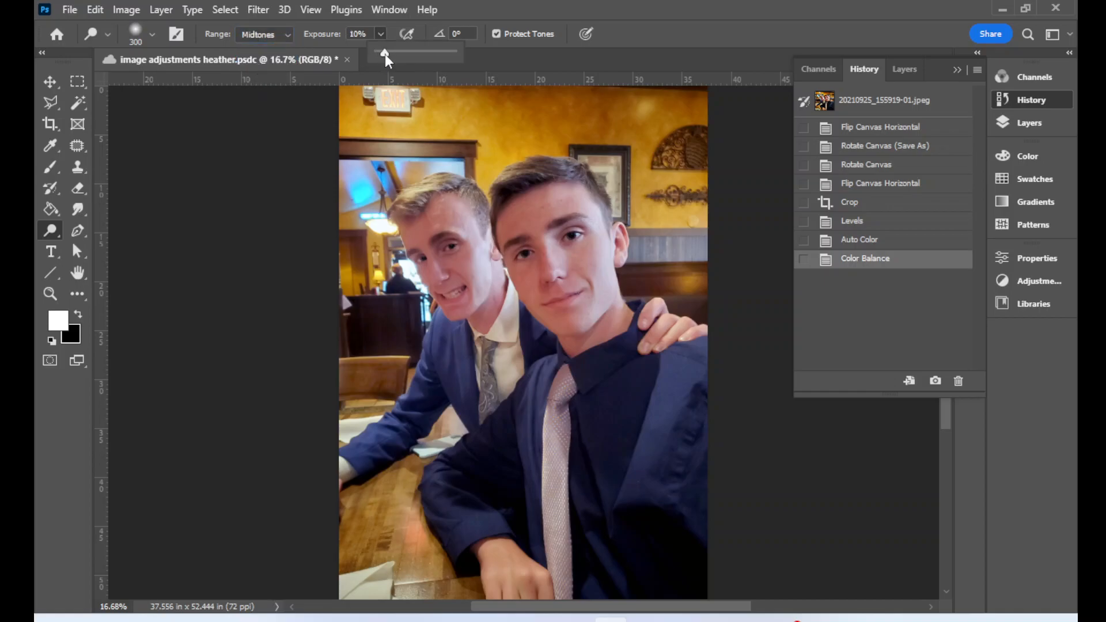
click(500, 3)
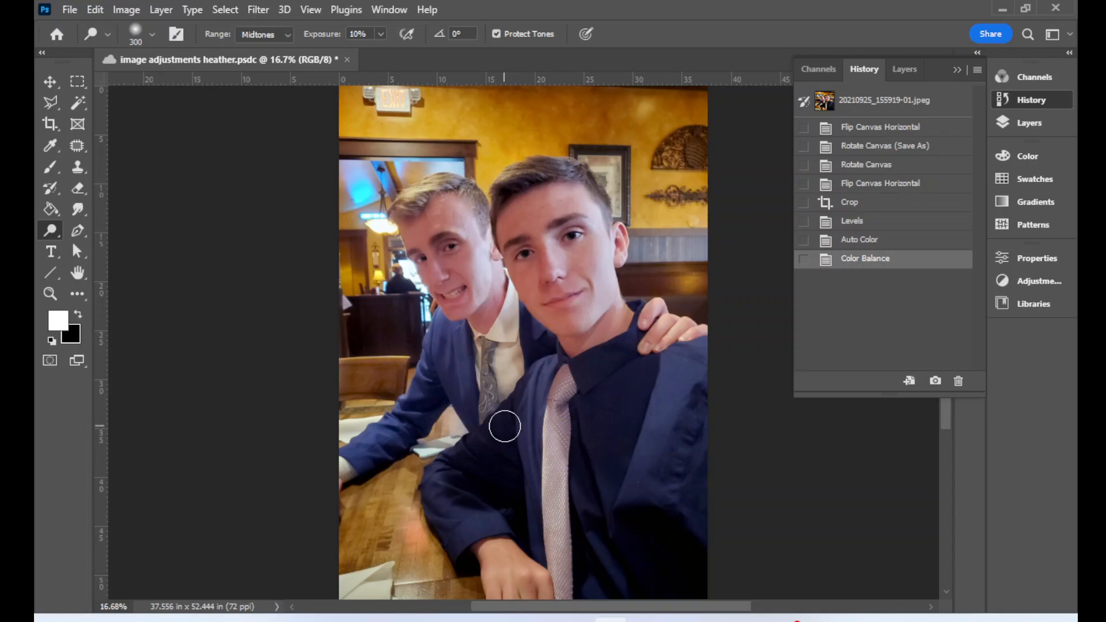
Choose a soft round 300 px brush with 0% hardness and dodge the front man's jacket just below the shoulder.
click(152, 35)
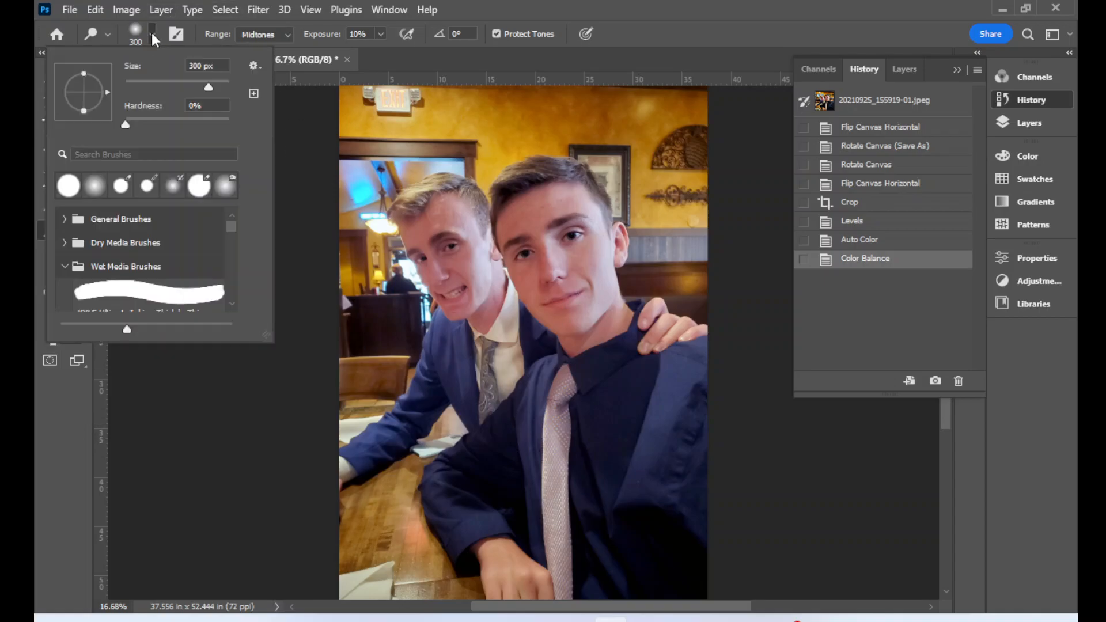
click(95, 190)
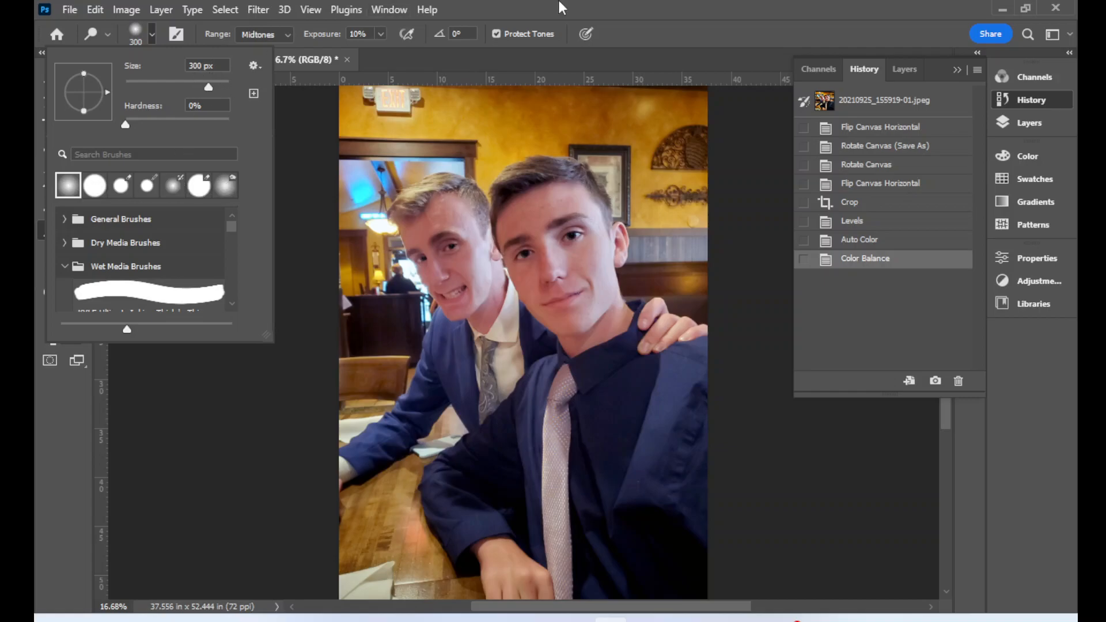
click(556, 3)
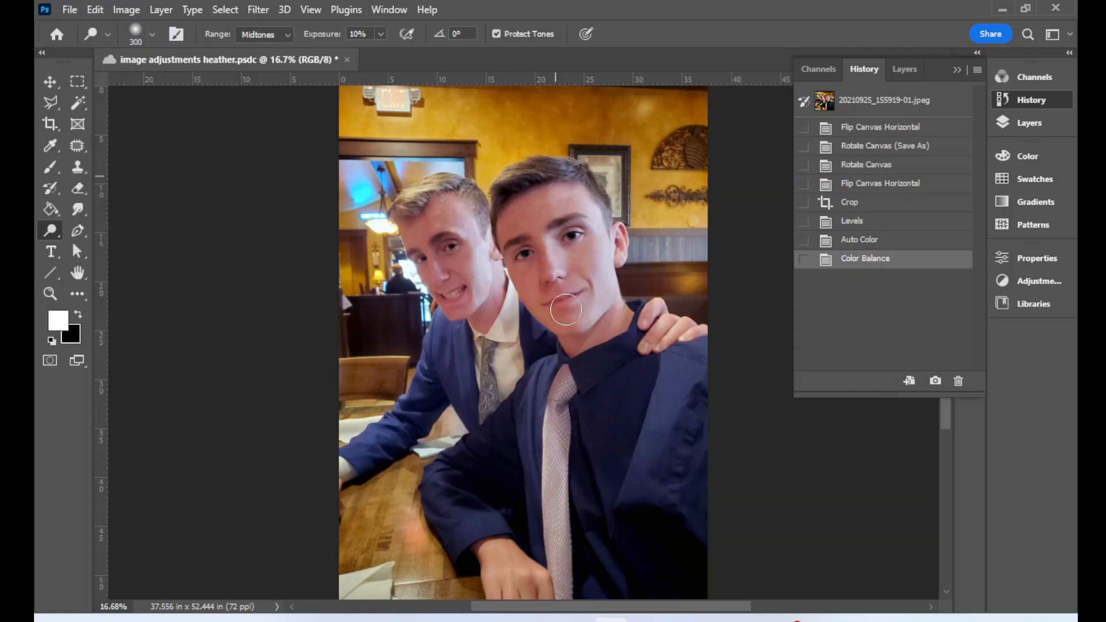
click(152, 31)
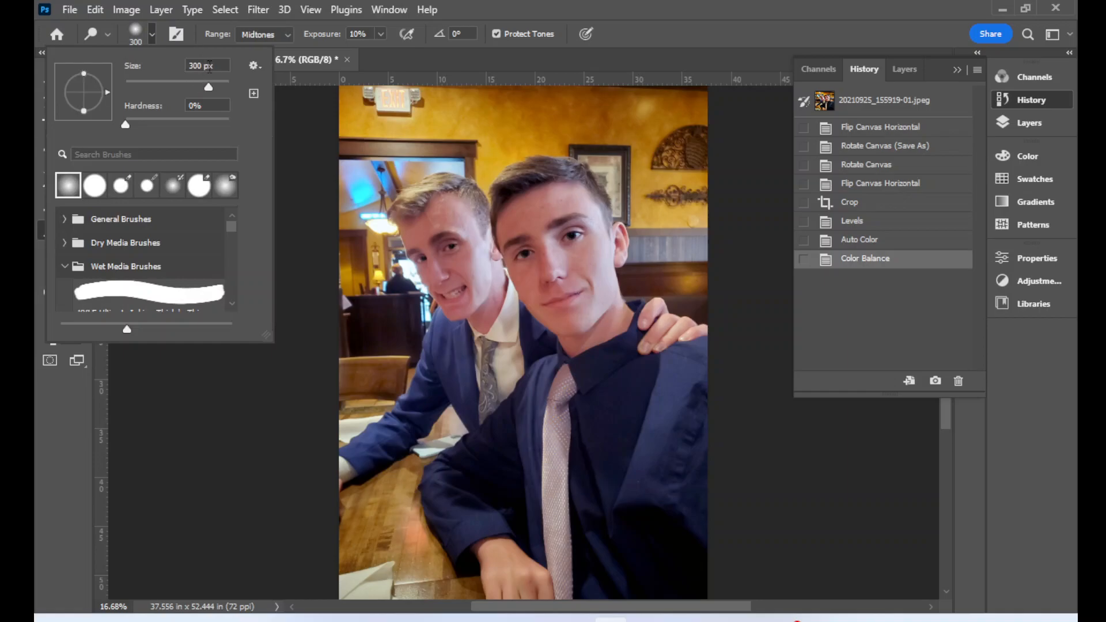
click(565, 6)
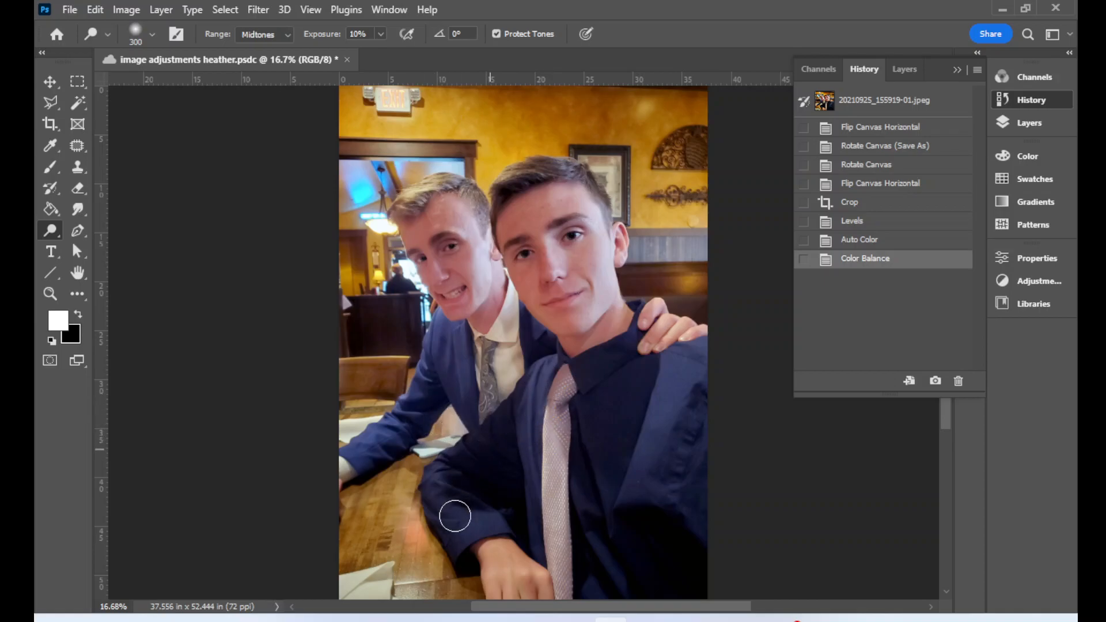
click(657, 383)
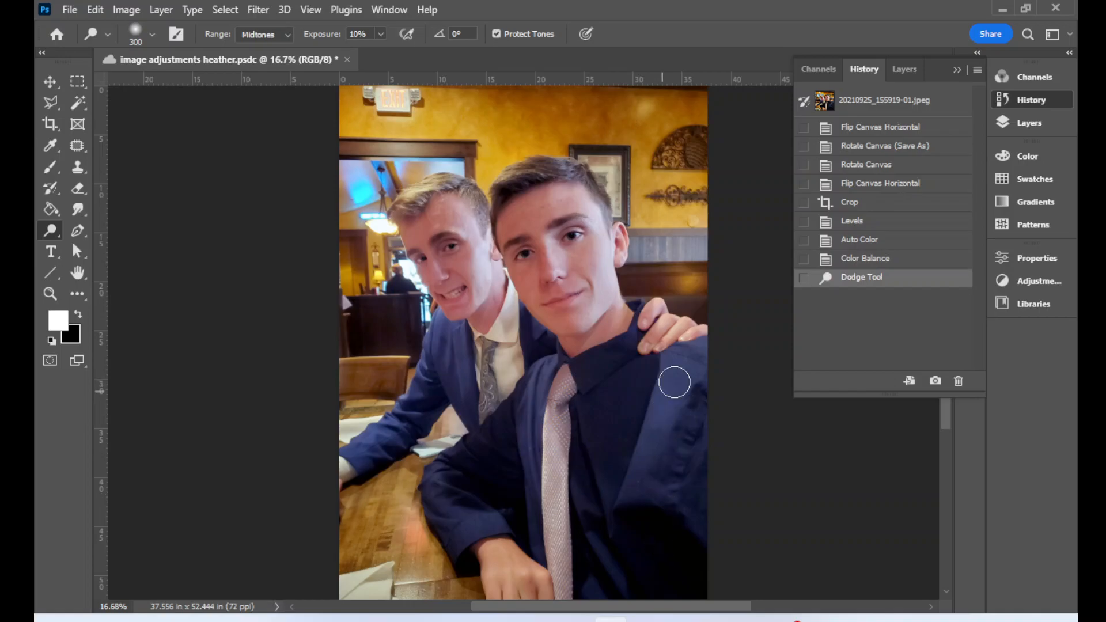
Dodge the midtones of the front man's jacket sleeve, shoulder, lapel and shirt front with the same brush.
drag(548, 468, 484, 467)
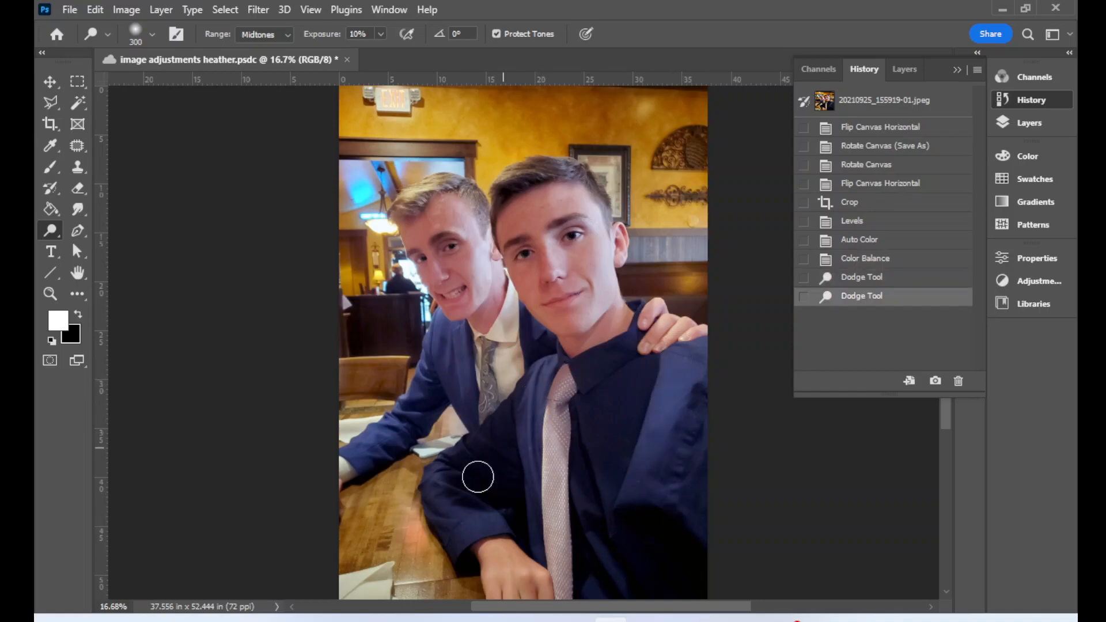
click(530, 465)
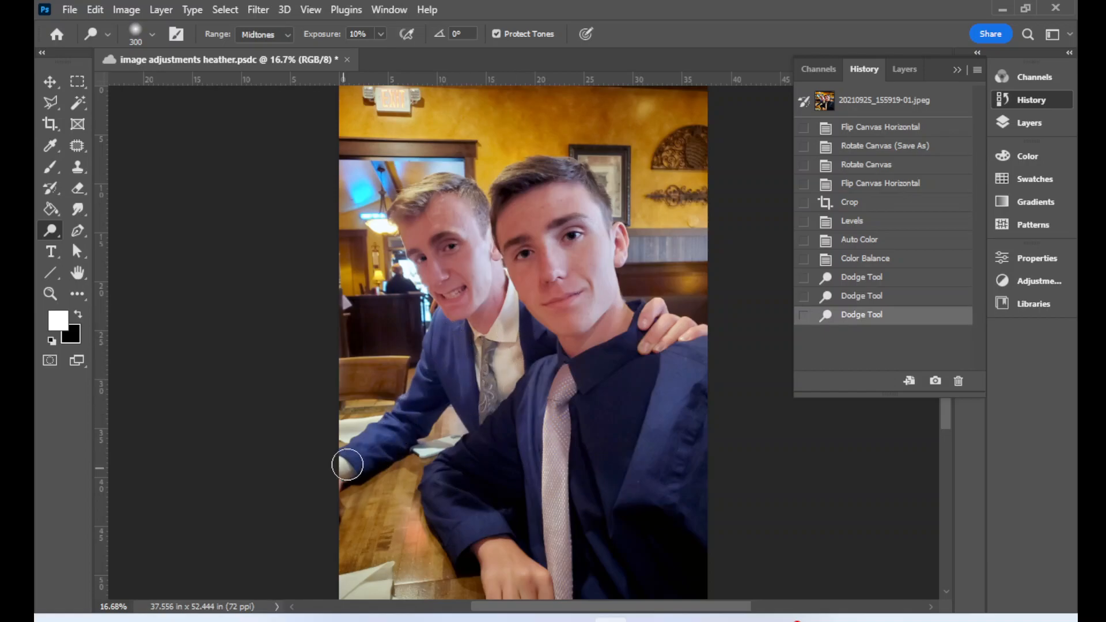
drag(637, 375, 673, 367)
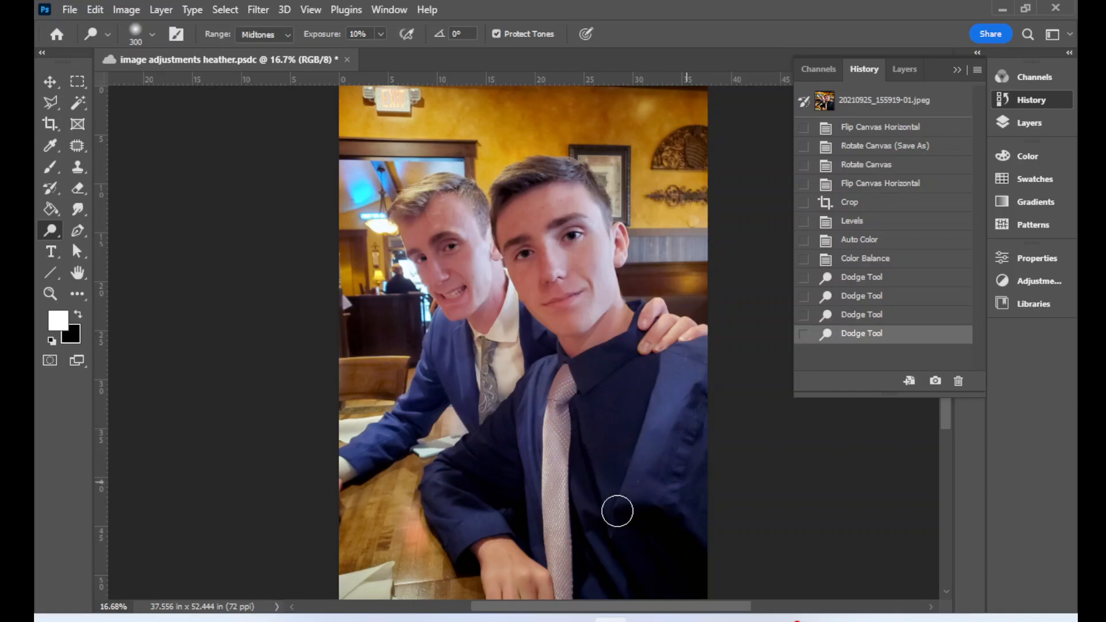
drag(533, 360, 548, 375)
mouse_move(527, 418)
mouse_down()
mouse_move(445, 515)
mouse_move(491, 532)
mouse_move(582, 435)
mouse_up()
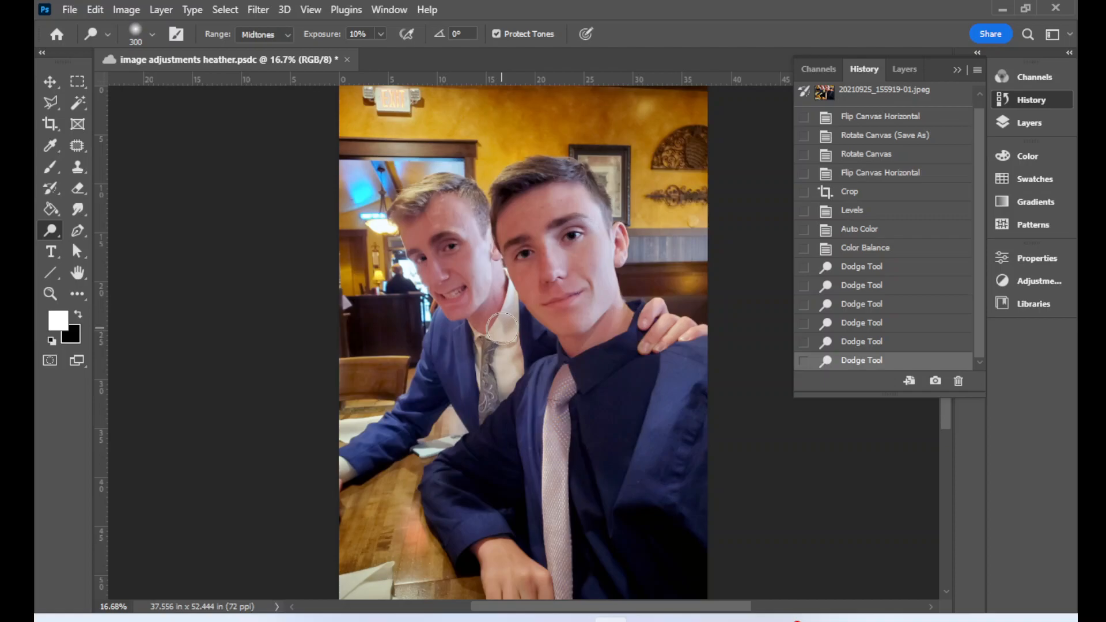
Switch the Dodge range to Shadows and lighten the front man's dark shirt and jacket and the back man's jacket.
click(269, 36)
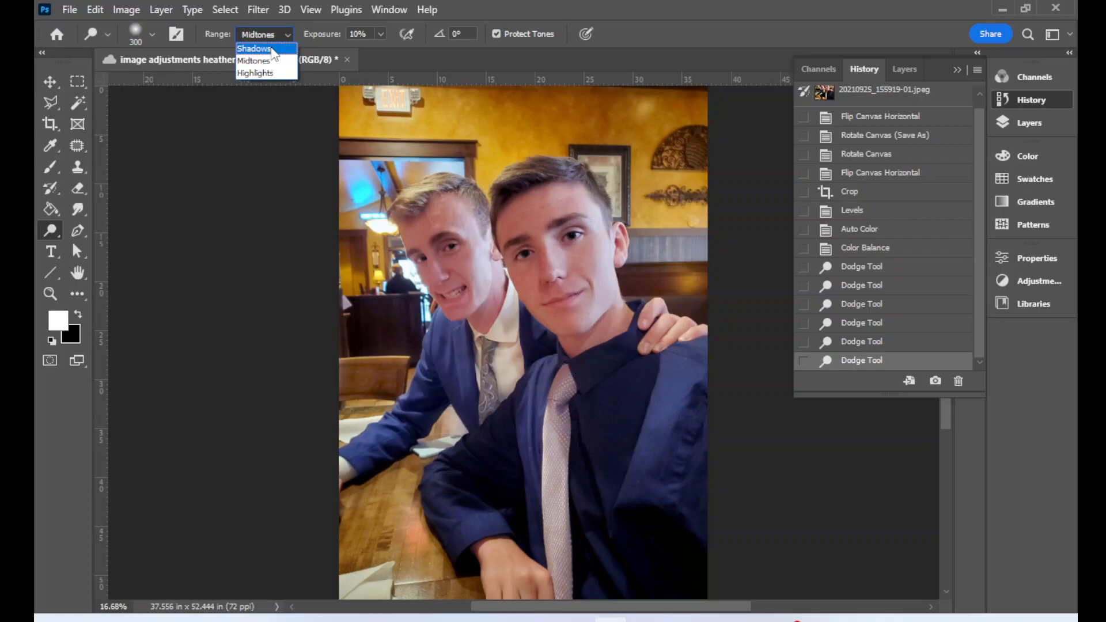
click(272, 50)
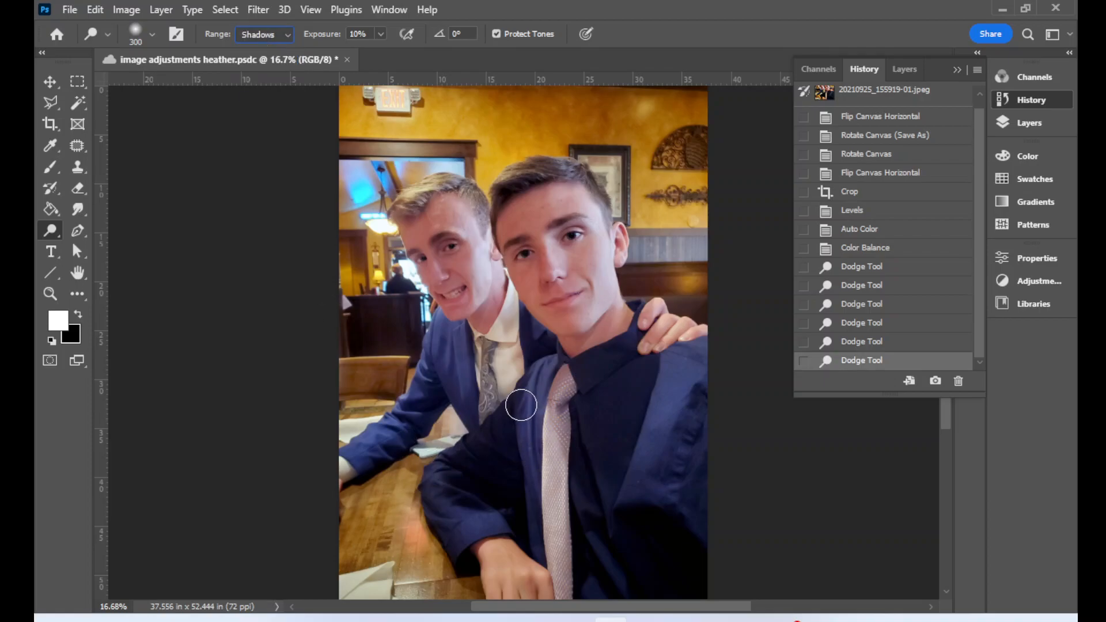
mouse_move(584, 438)
mouse_down()
mouse_move(641, 506)
mouse_move(719, 452)
mouse_move(686, 574)
mouse_up()
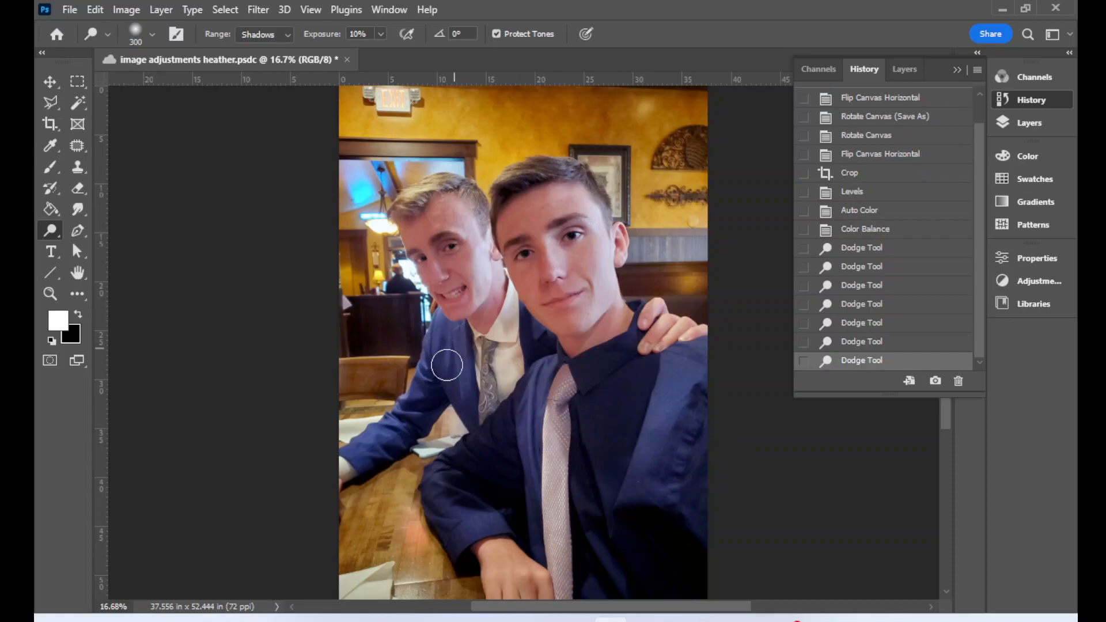
mouse_move(451, 339)
mouse_down()
mouse_move(531, 329)
mouse_move(514, 403)
mouse_up()
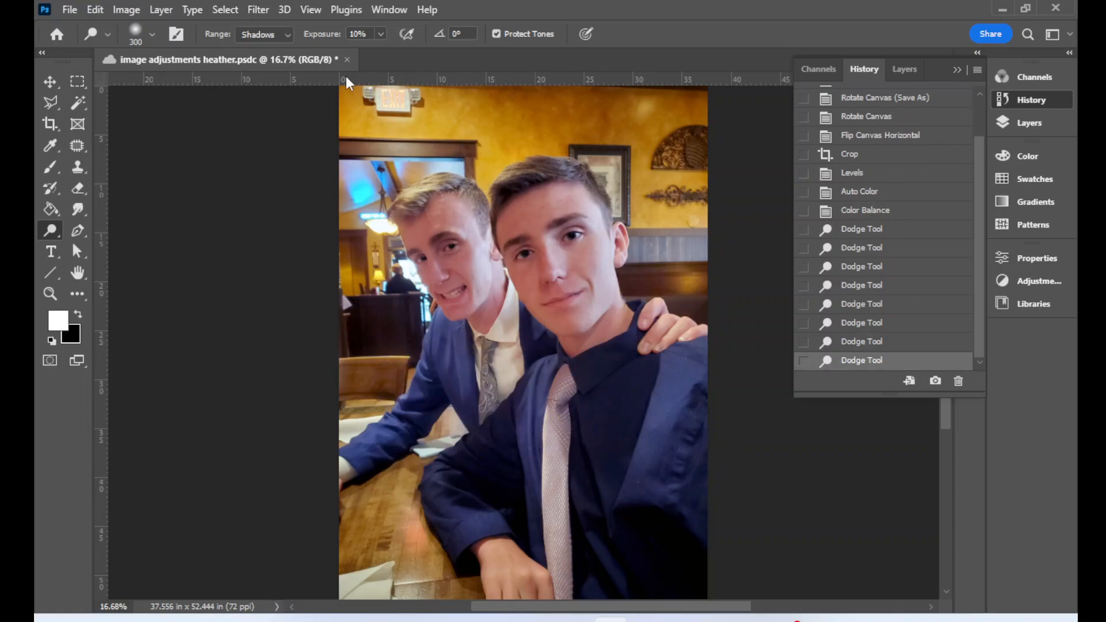
Switch the Dodge range to Highlights and lighten spots on the back man's tie area and the front man's sleeve and shoulder.
click(282, 36)
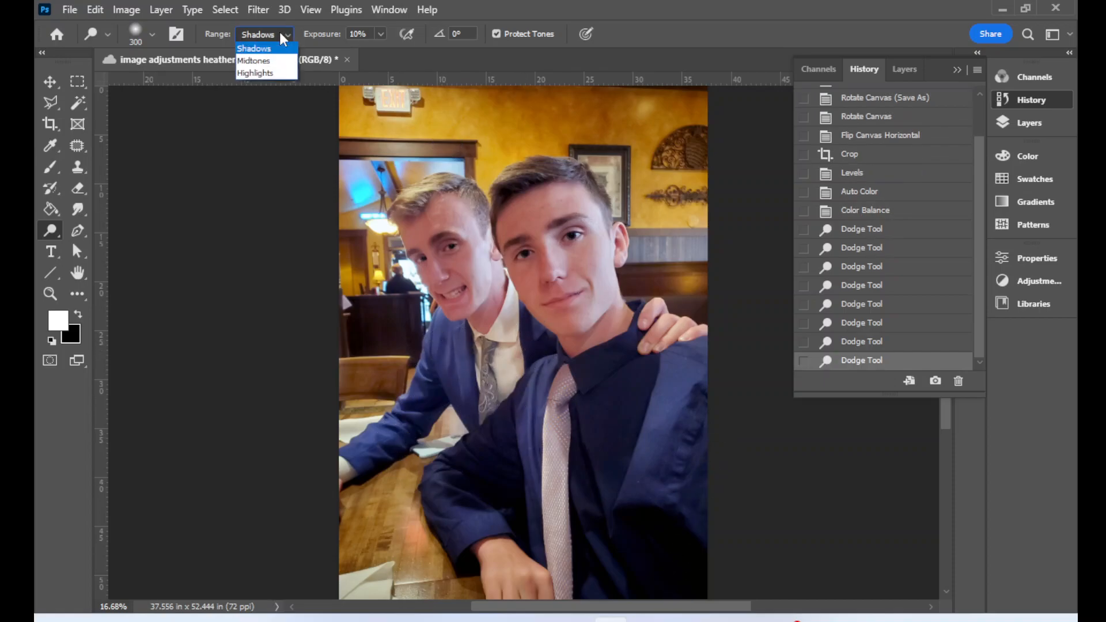
click(271, 73)
click(484, 369)
click(515, 430)
click(507, 469)
click(457, 543)
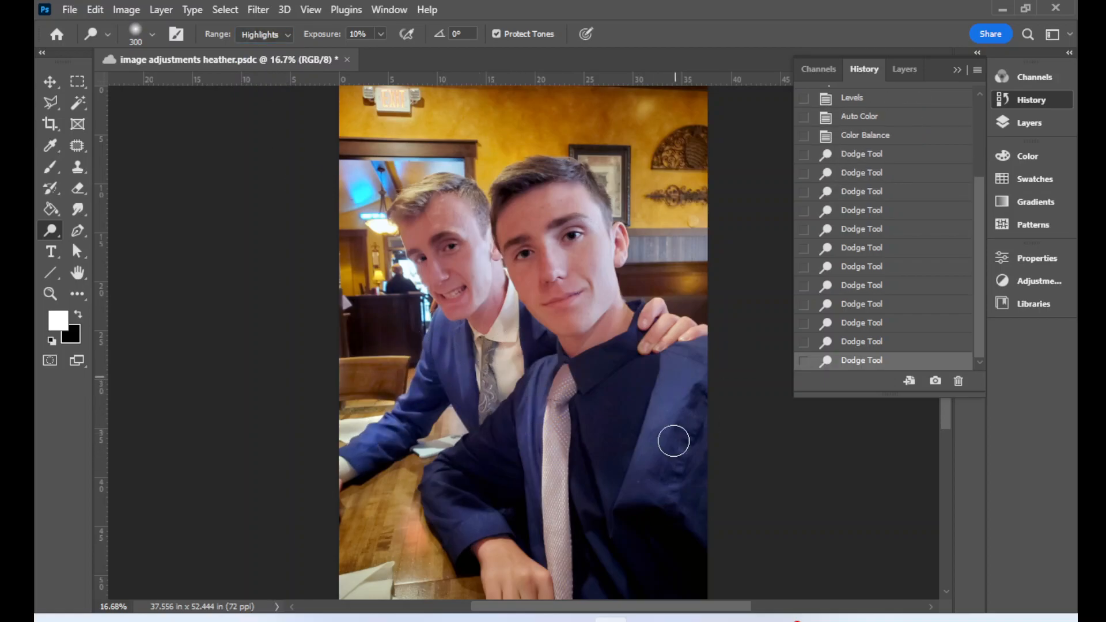
click(683, 369)
Enlarge the history list and compare the Color Balance state with the latest dodged state.
drag(872, 400, 897, 499)
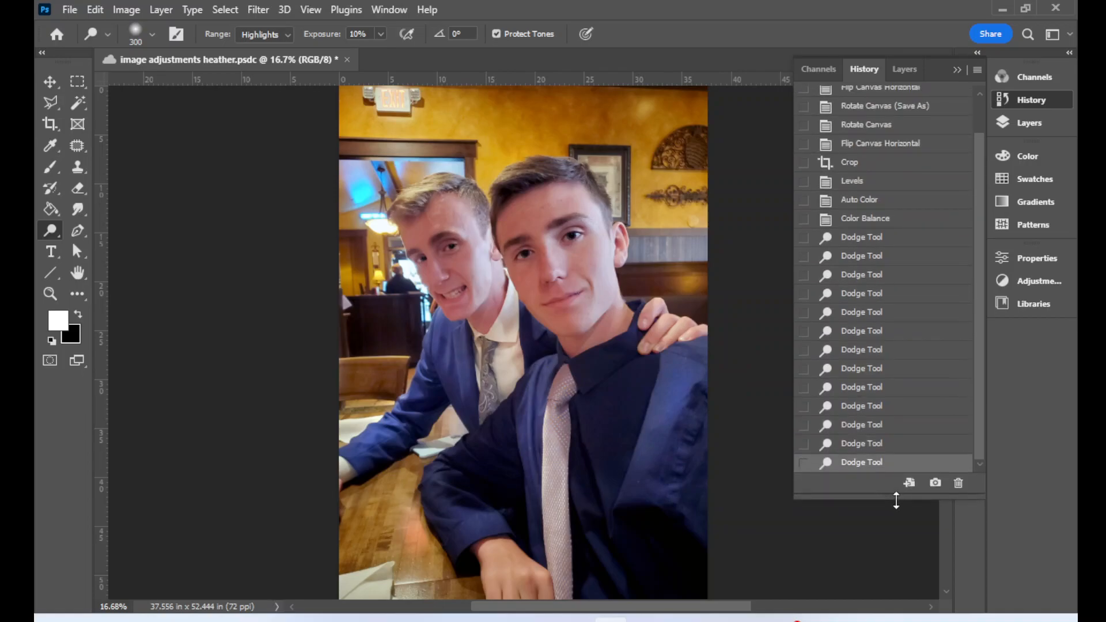
click(863, 219)
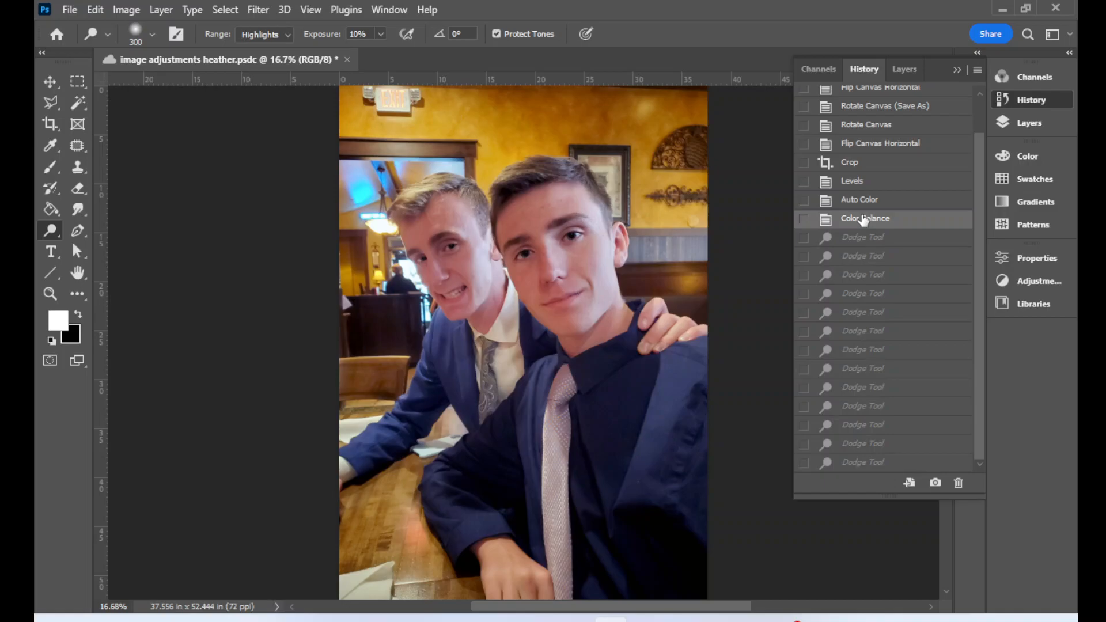
click(892, 464)
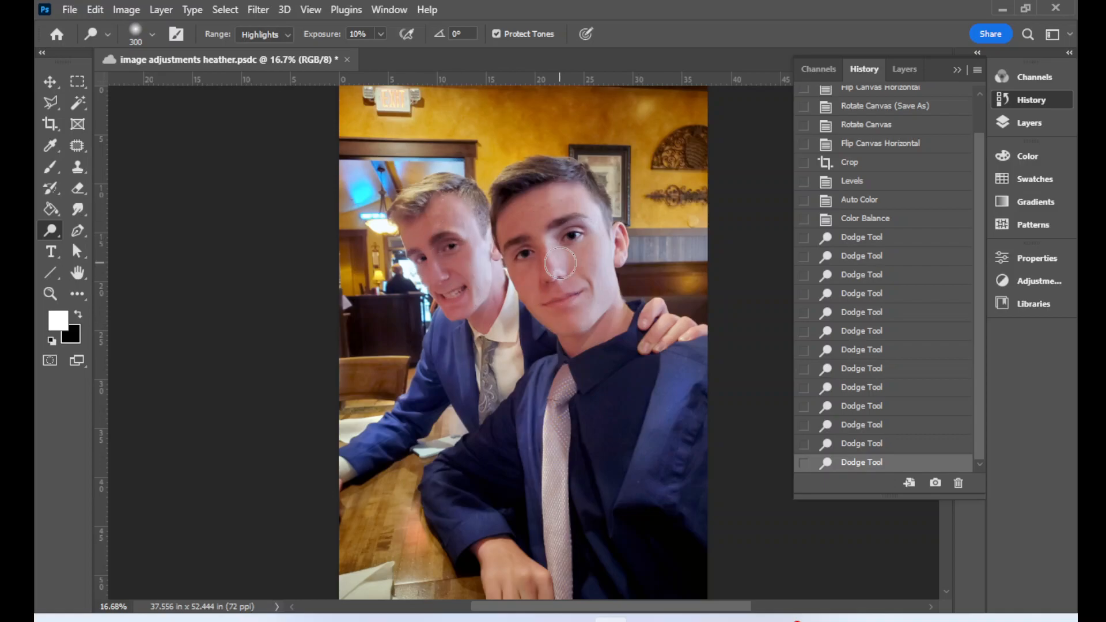
Dodge both men's faces with the Midtones range and compare the result with an earlier history state.
click(260, 35)
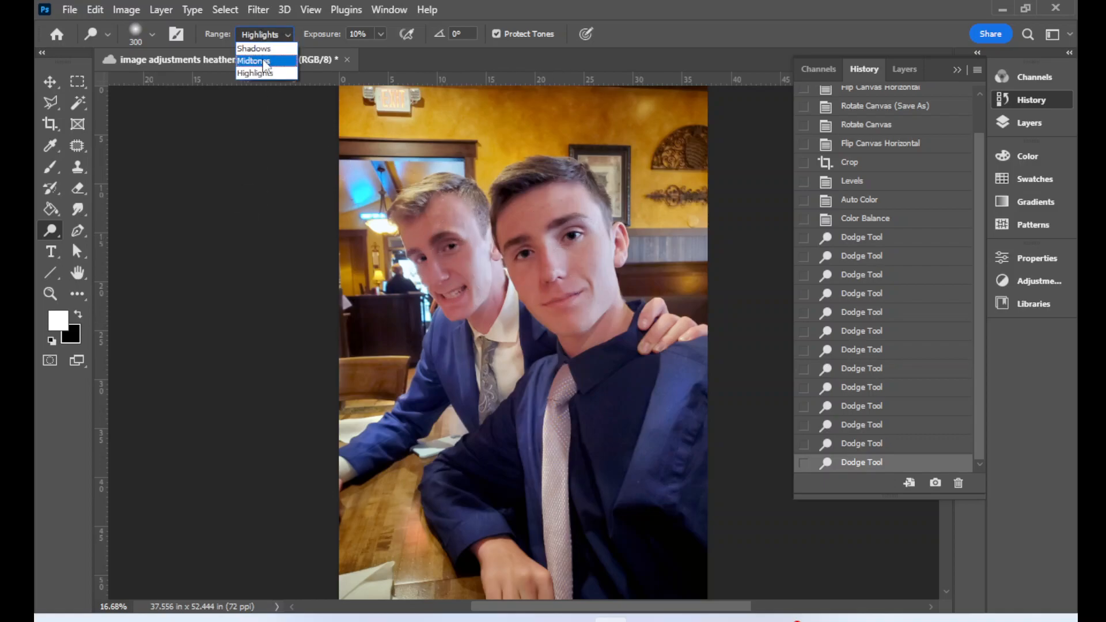
click(256, 60)
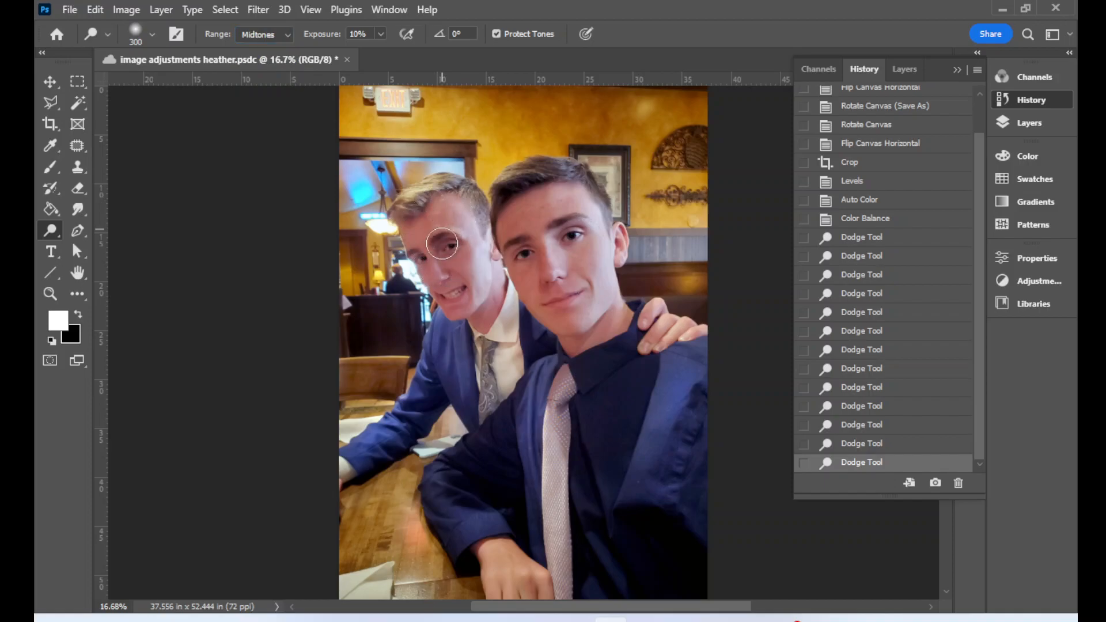
drag(429, 305, 468, 277)
mouse_move(544, 203)
mouse_down()
mouse_move(570, 303)
mouse_move(610, 310)
mouse_move(551, 308)
mouse_move(549, 195)
mouse_up()
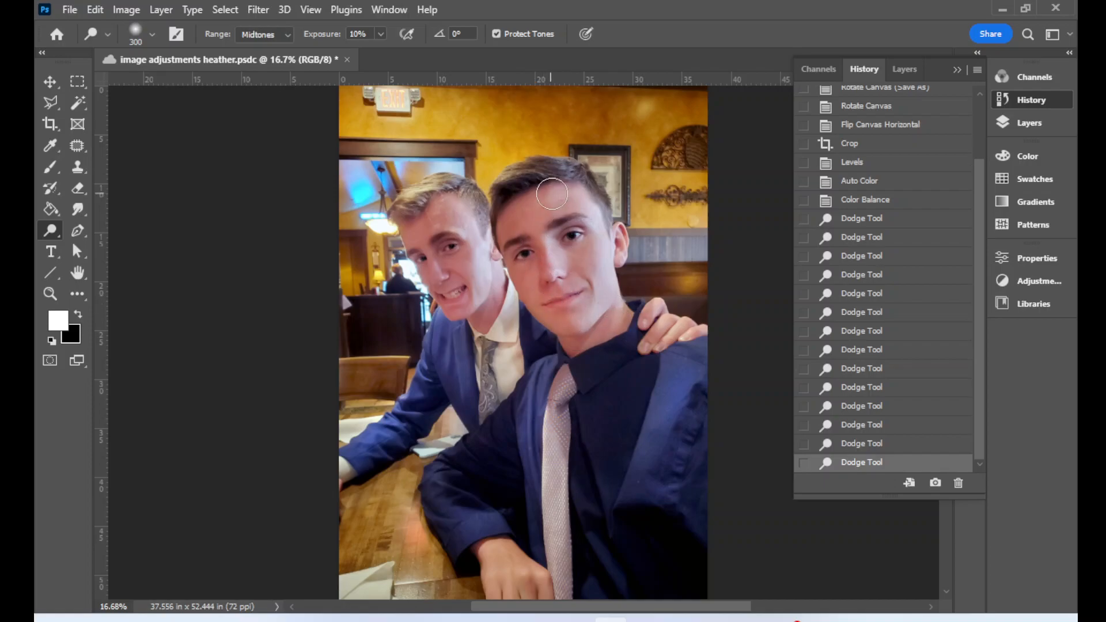
click(862, 444)
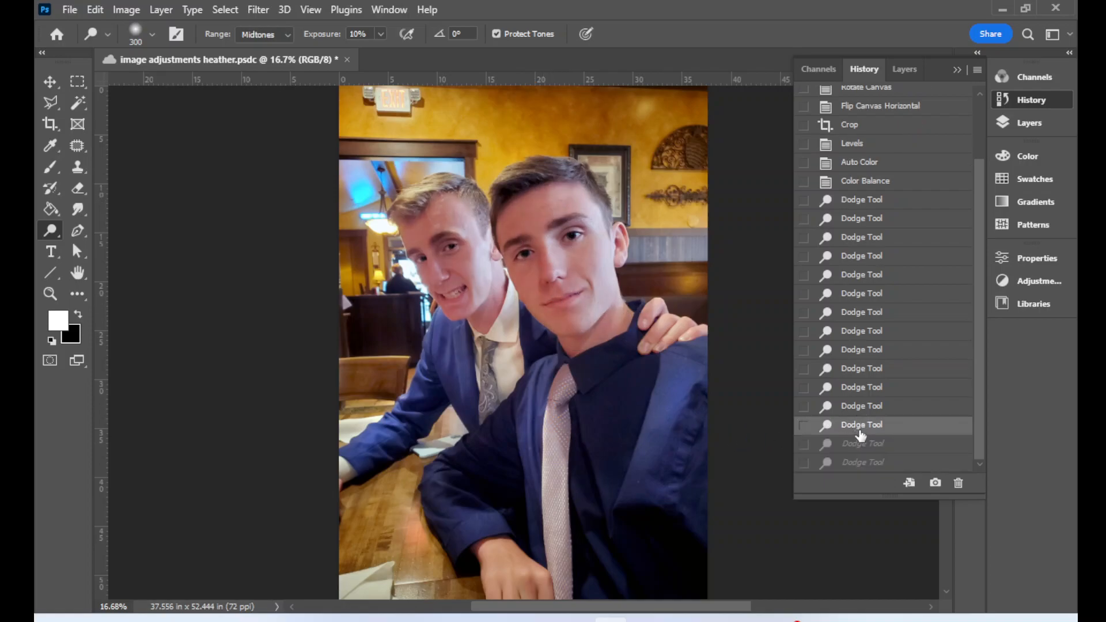
click(863, 464)
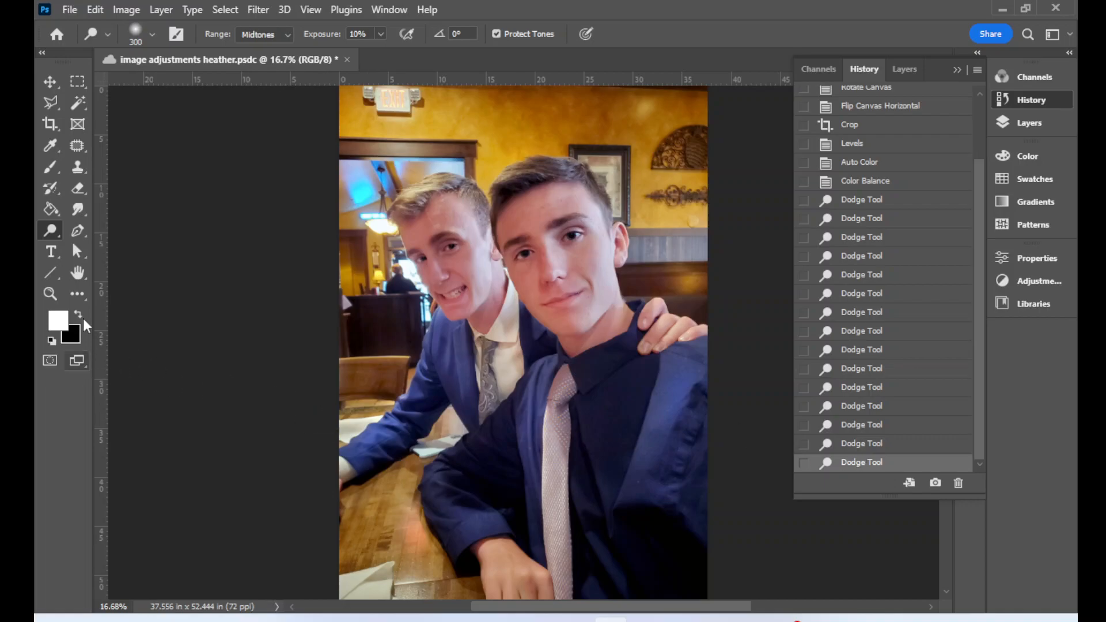
Set up the Burn tool with the Shadows range and a soft 146 px brush.
right_click(57, 228)
click(86, 246)
click(285, 34)
click(284, 36)
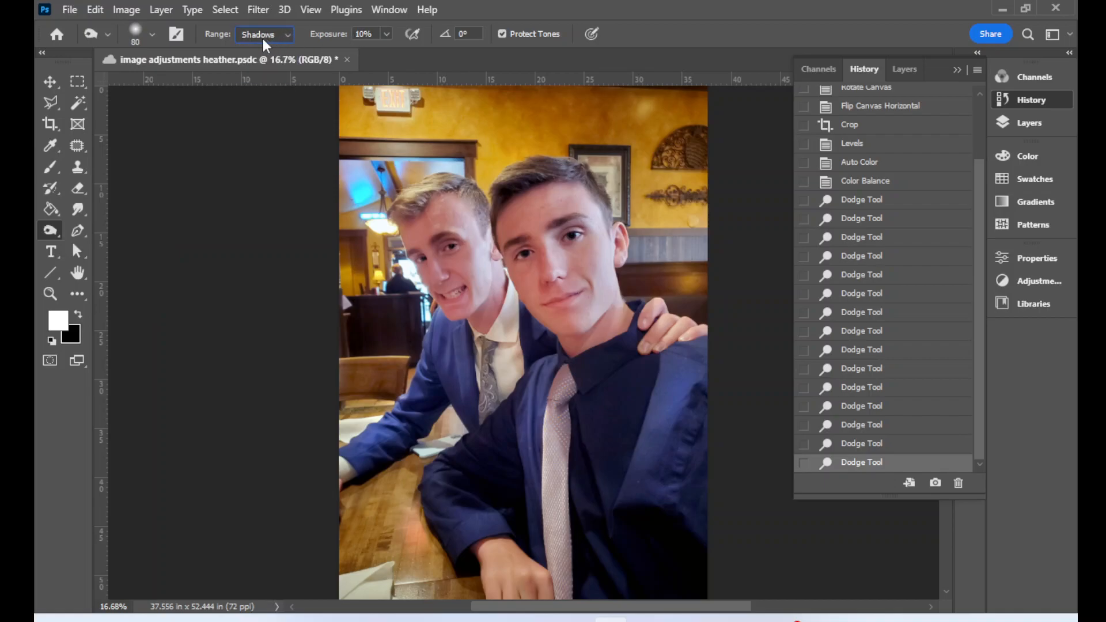
click(152, 35)
drag(168, 85, 178, 87)
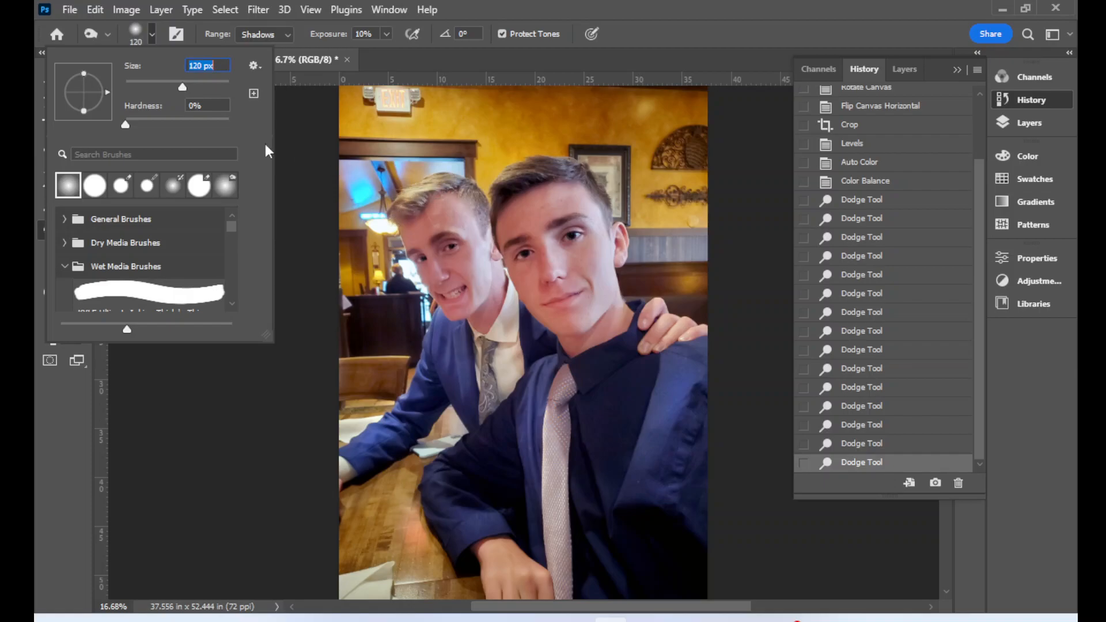
drag(186, 88, 191, 88)
click(579, 2)
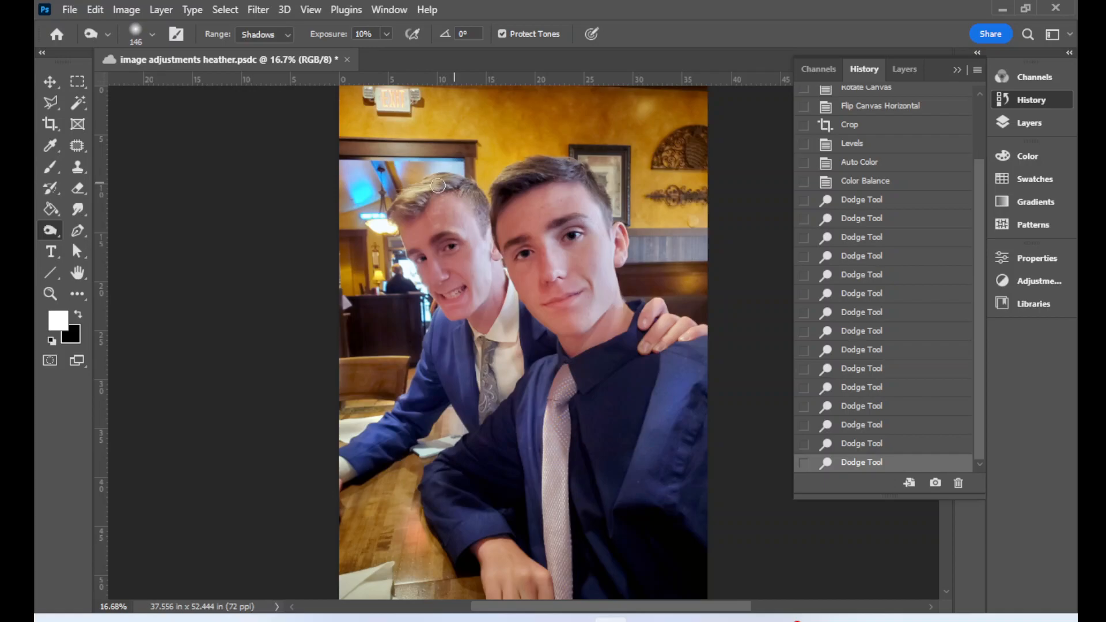
Burn the shadows around both men's faces, including the eyes, chins, hairlines and necks.
mouse_move(480, 225)
mouse_down()
mouse_move(458, 186)
mouse_move(397, 216)
mouse_move(427, 258)
mouse_move(439, 307)
mouse_move(448, 282)
mouse_move(435, 264)
mouse_up()
click(416, 252)
click(420, 254)
click(445, 305)
drag(445, 305, 452, 300)
drag(503, 259, 525, 250)
mouse_move(558, 177)
mouse_down()
mouse_move(500, 217)
mouse_move(587, 172)
mouse_move(625, 240)
mouse_move(625, 272)
mouse_up()
drag(640, 323, 614, 257)
drag(532, 293, 511, 291)
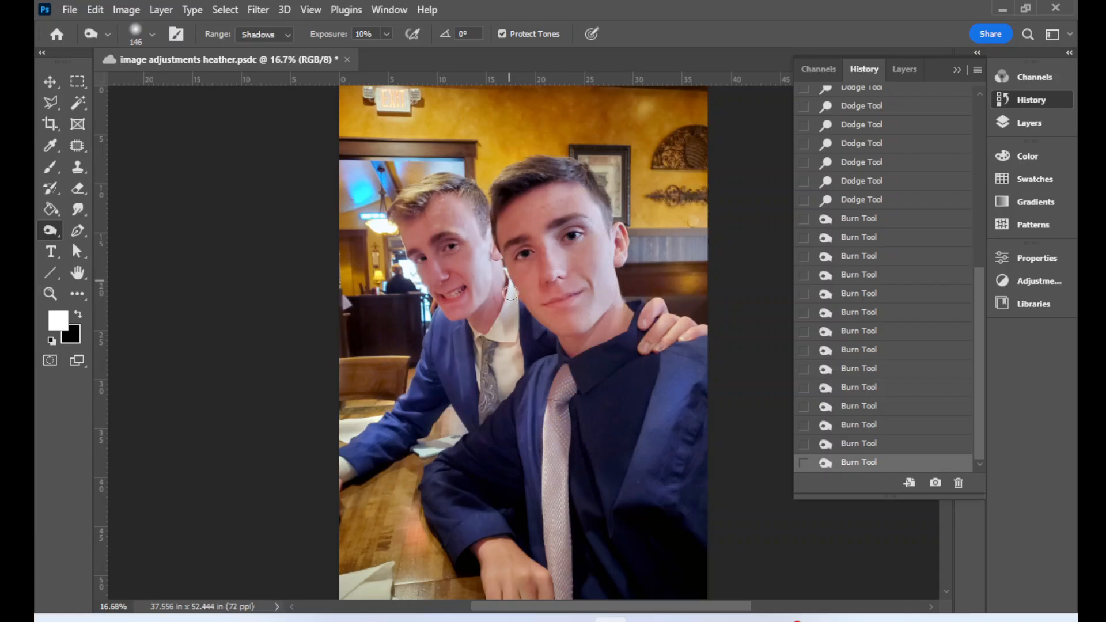
Burn the shadows on both men's ties and clothing and along the back man's hair.
mouse_move(474, 348)
mouse_down()
mouse_move(512, 344)
mouse_move(477, 344)
mouse_move(507, 388)
mouse_up()
mouse_move(555, 387)
mouse_down()
mouse_move(565, 369)
mouse_move(571, 398)
mouse_up()
drag(573, 423, 590, 471)
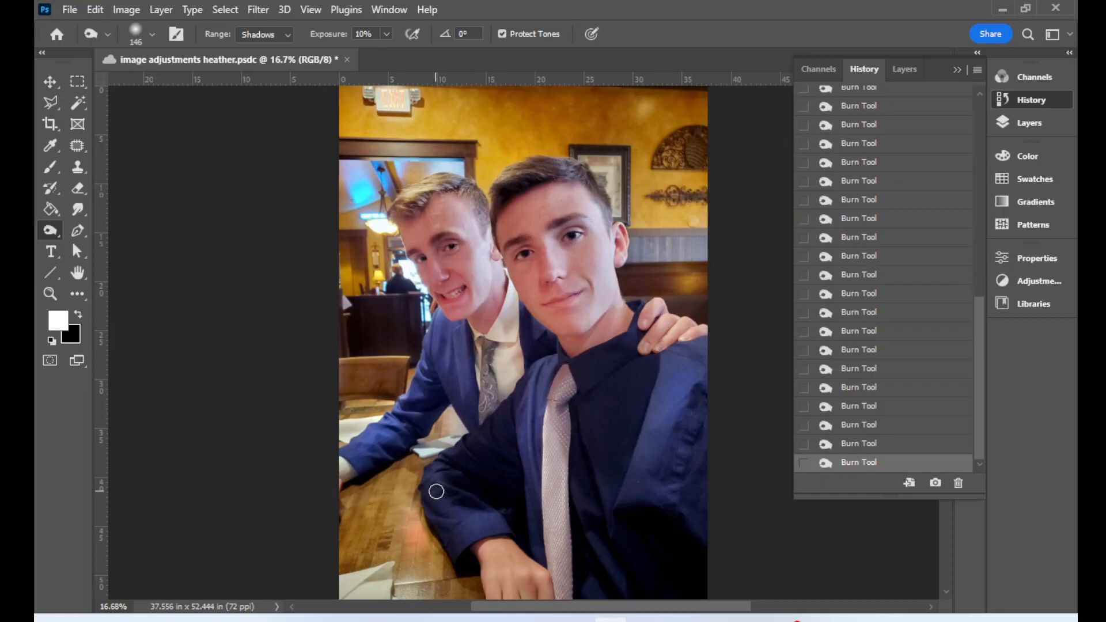
drag(409, 213, 412, 199)
mouse_move(412, 199)
mouse_down()
mouse_move(402, 230)
mouse_move(403, 217)
mouse_up()
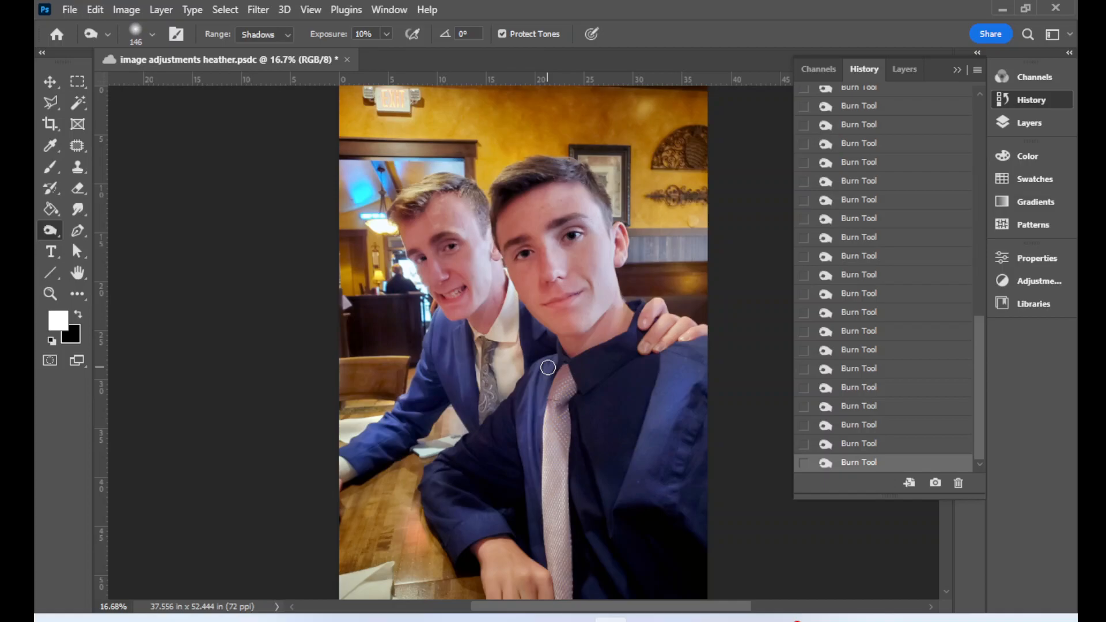
Set up the Sponge tool in Saturate mode with 10% flow and a soft 158 px brush.
right_click(50, 229)
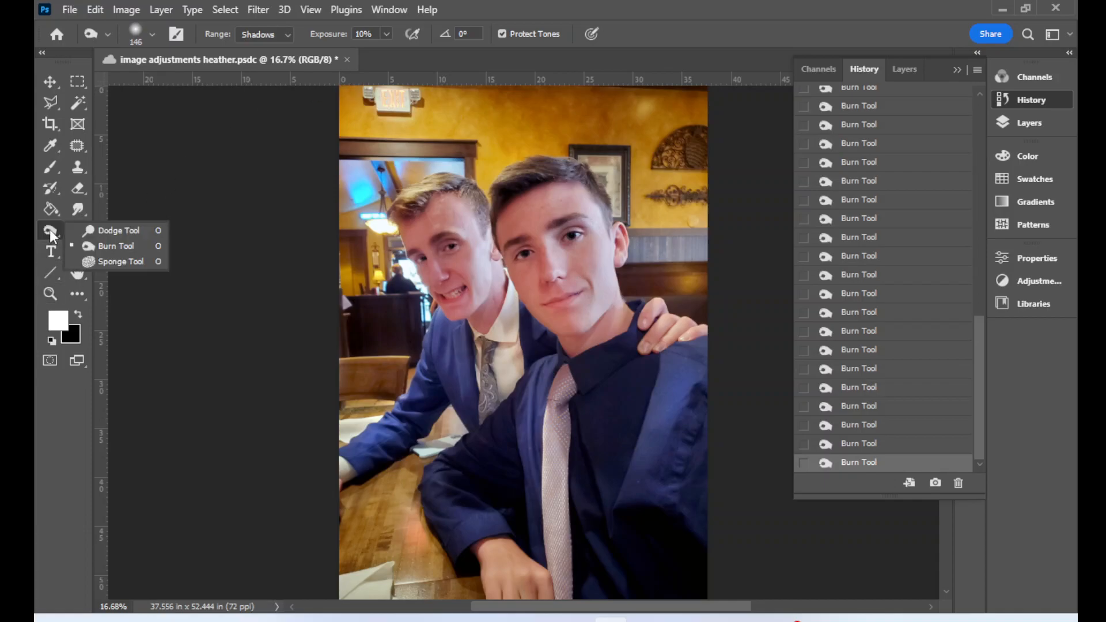
click(113, 257)
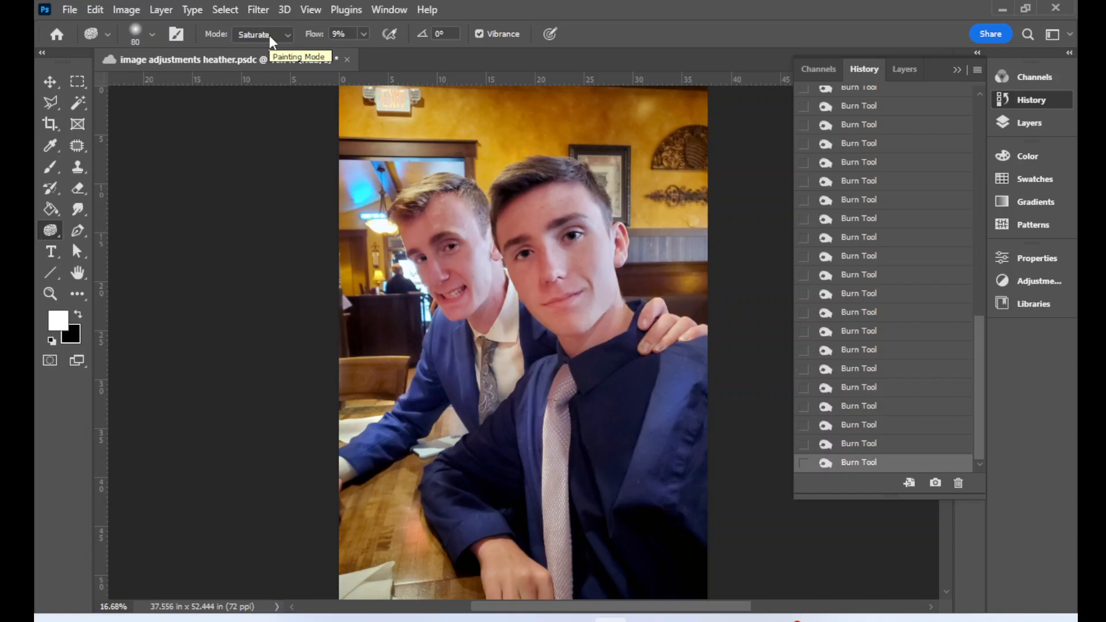
click(337, 34)
drag(337, 34, 323, 35)
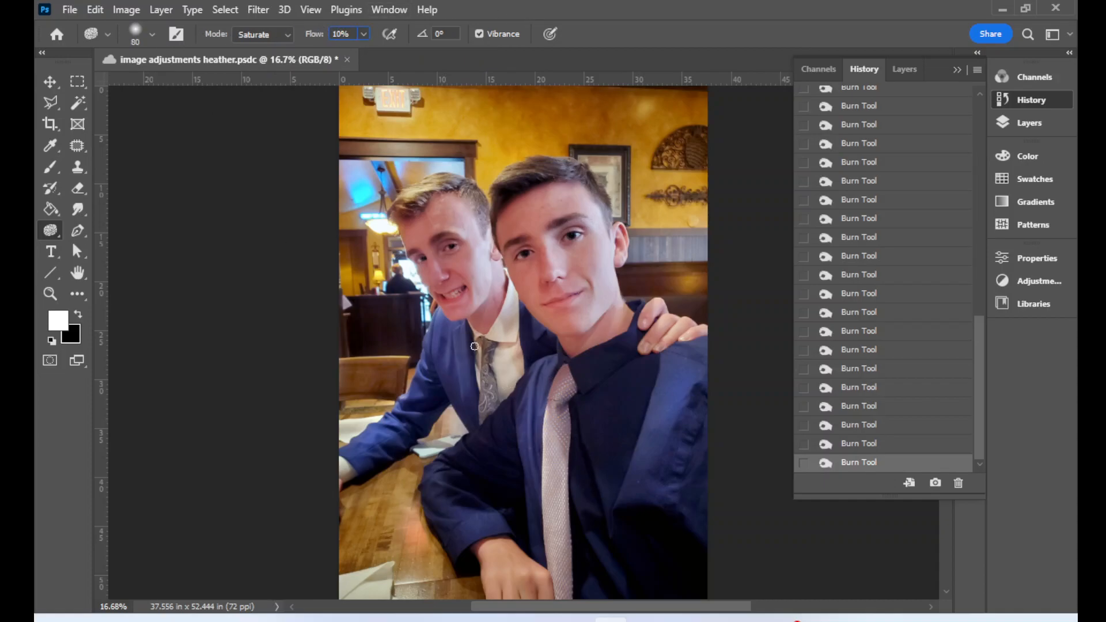
click(152, 34)
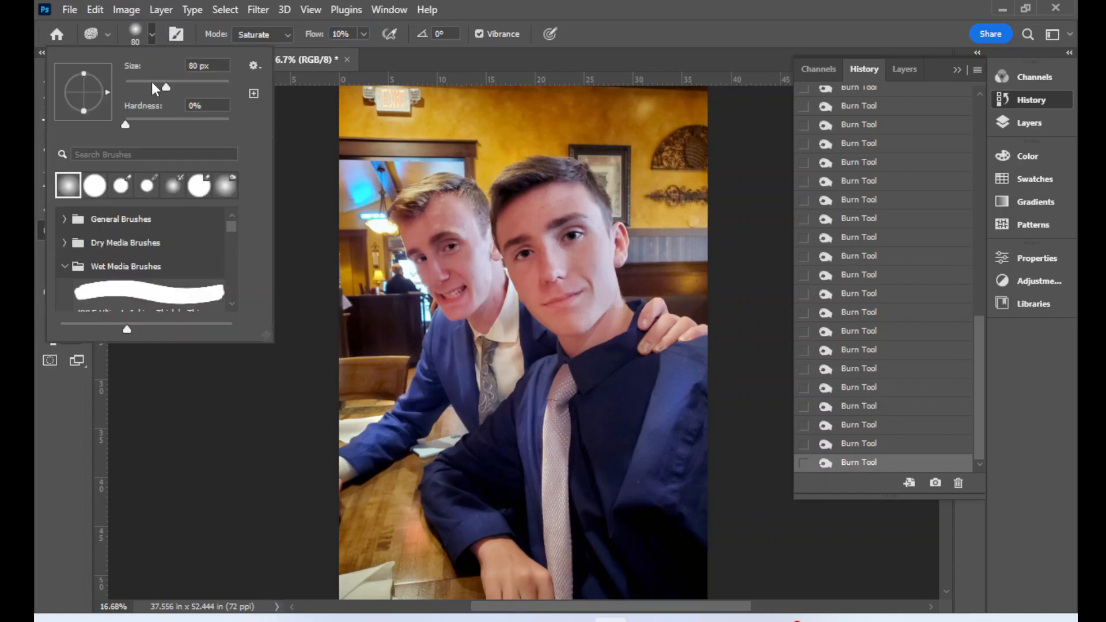
drag(167, 88, 192, 86)
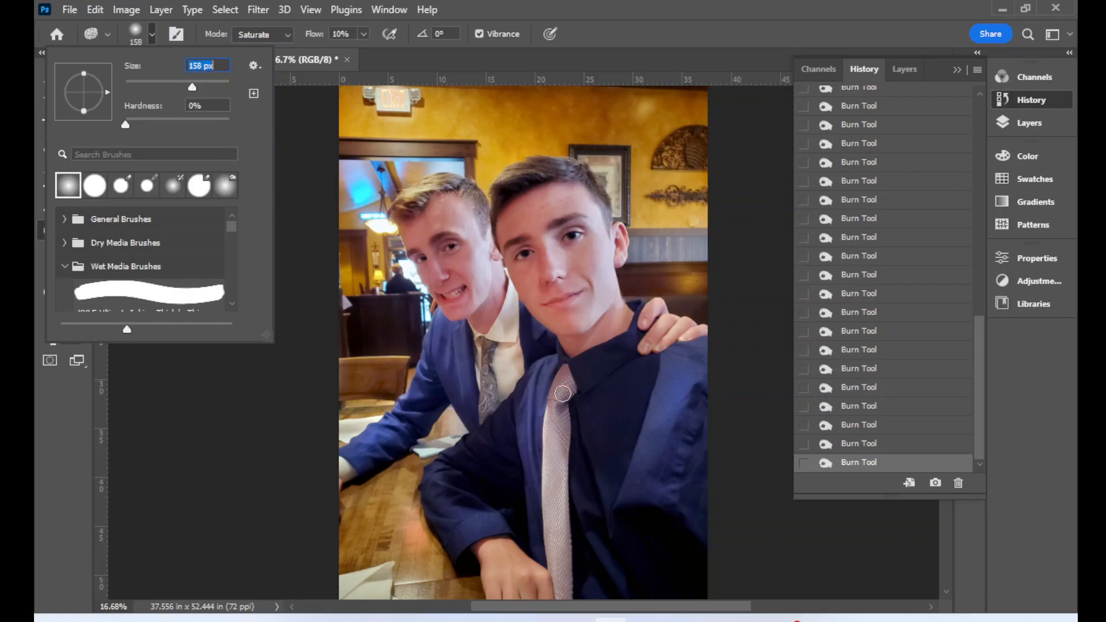
click(628, 5)
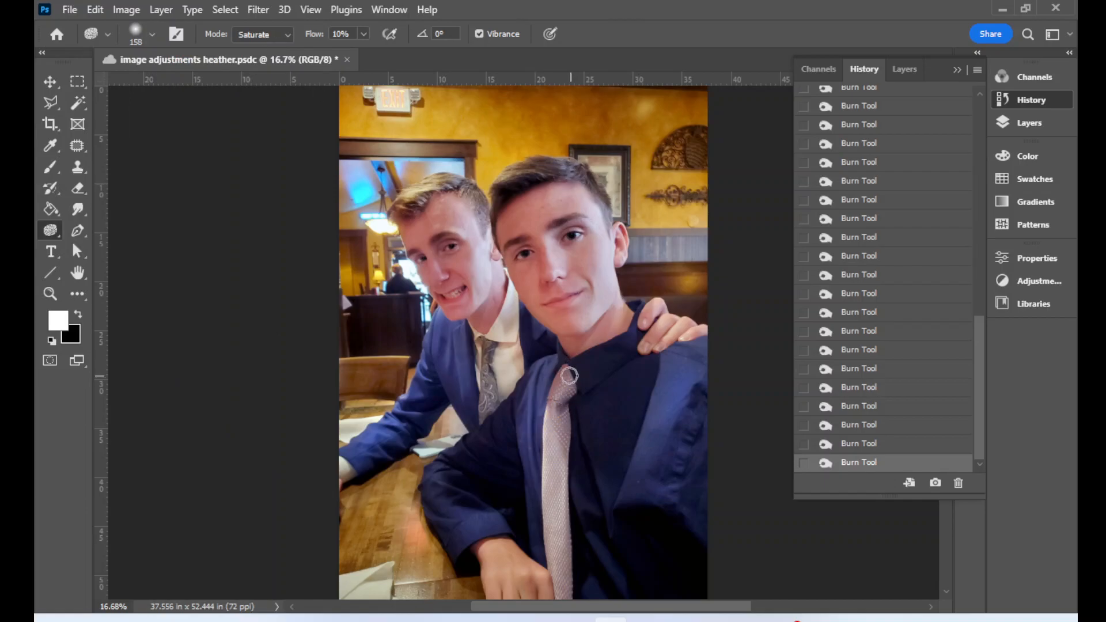
Saturate the colors of the front man's pink tie and the back man's patterned tie with repeated sponge strokes.
drag(554, 433, 554, 489)
drag(553, 490, 553, 544)
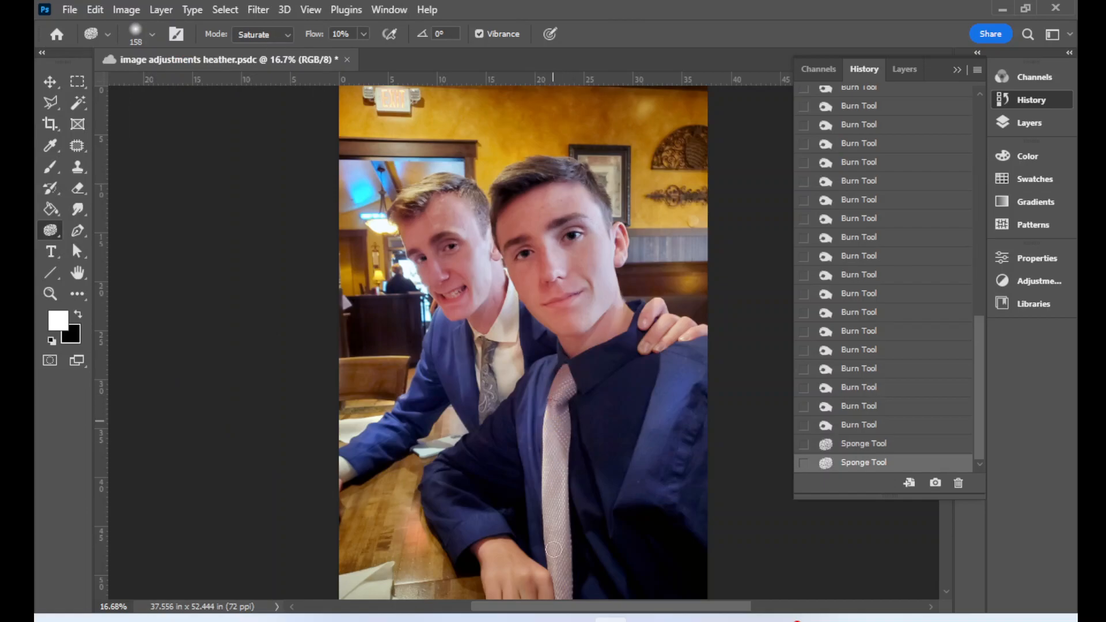
mouse_move(560, 386)
mouse_down()
mouse_move(549, 435)
mouse_move(560, 389)
mouse_move(561, 456)
mouse_move(562, 424)
mouse_up()
drag(562, 424, 558, 550)
drag(483, 328, 490, 404)
mouse_move(489, 357)
mouse_down()
mouse_move(485, 411)
mouse_move(490, 344)
mouse_move(490, 413)
mouse_move(485, 343)
mouse_move(485, 412)
mouse_up()
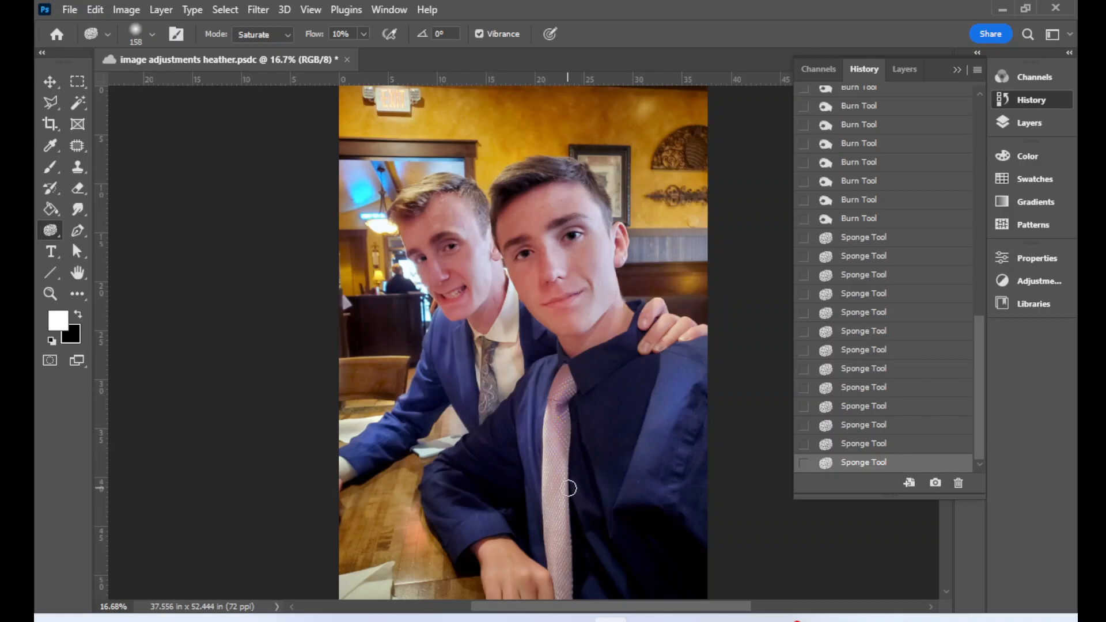
drag(483, 348, 496, 400)
drag(565, 555, 563, 393)
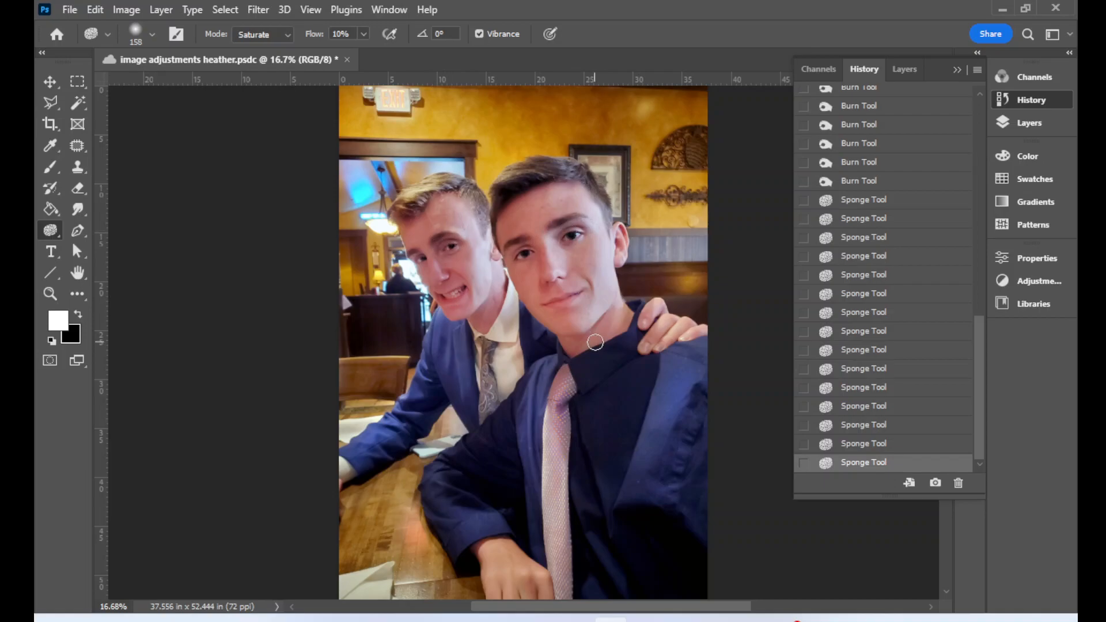
Set the Sponge tool to Desaturate mode with 5% flow and a 306 px brush.
click(276, 36)
click(289, 42)
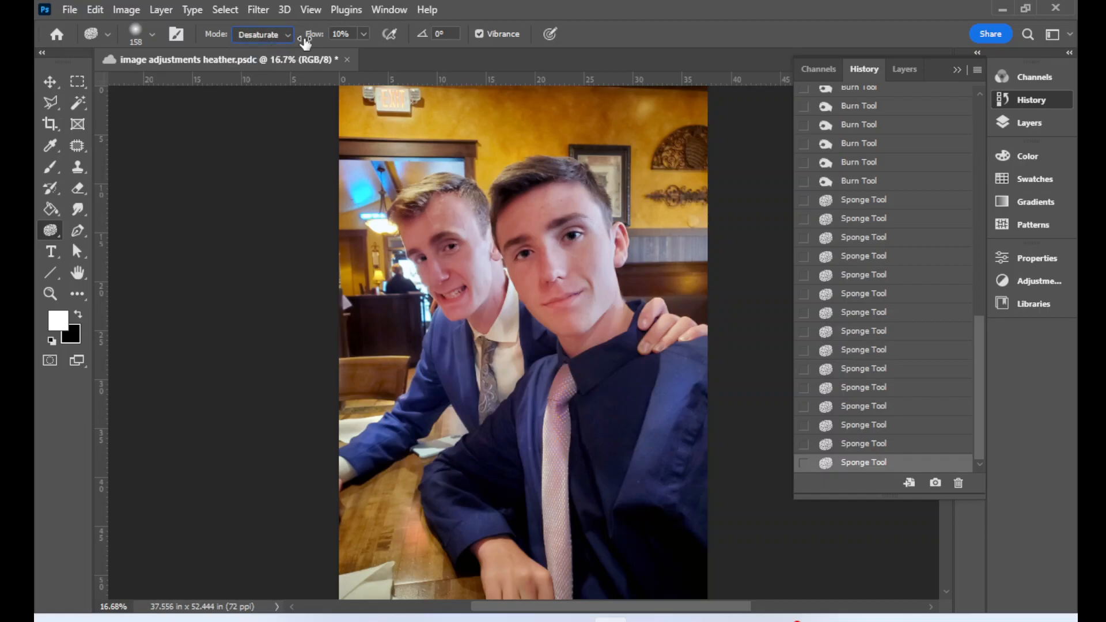
click(340, 34)
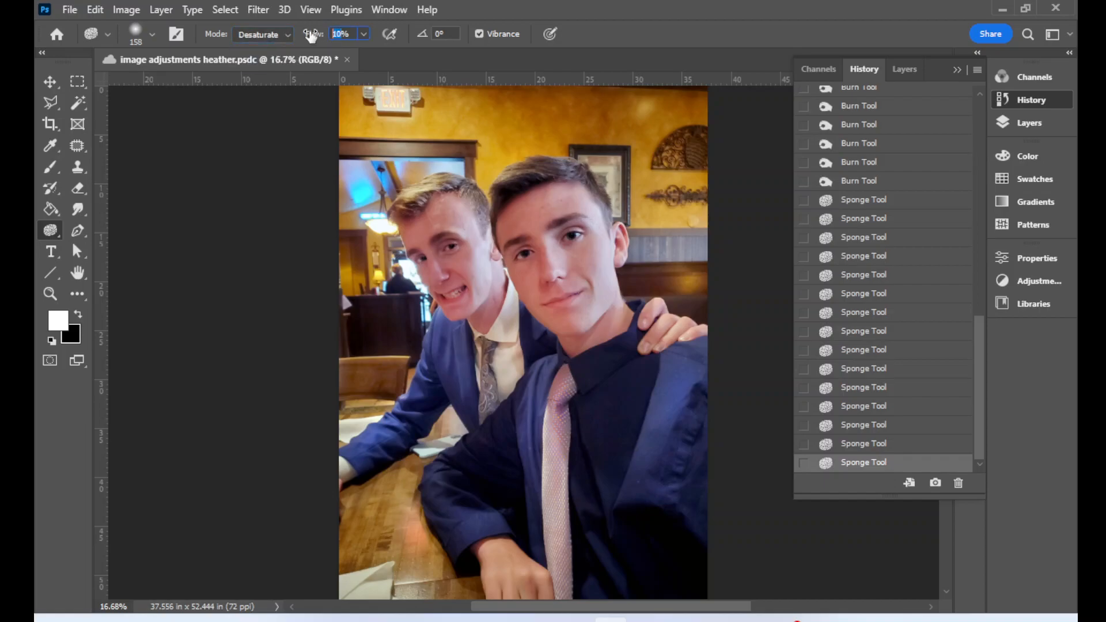
text(5)
click(153, 34)
drag(192, 87, 208, 88)
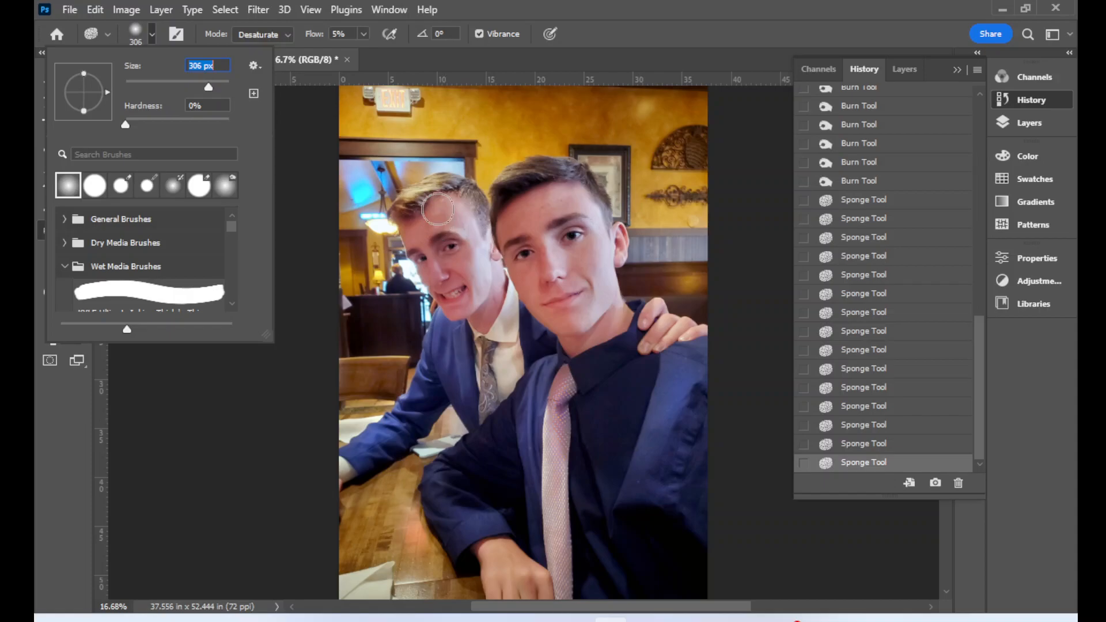
Desaturate the skin on both men's faces, from forehead to chin, undoing and redoing the first stroke.
mouse_move(442, 210)
mouse_down()
mouse_move(438, 264)
mouse_move(432, 226)
mouse_move(446, 239)
mouse_move(455, 291)
mouse_move(433, 291)
mouse_move(458, 300)
mouse_up()
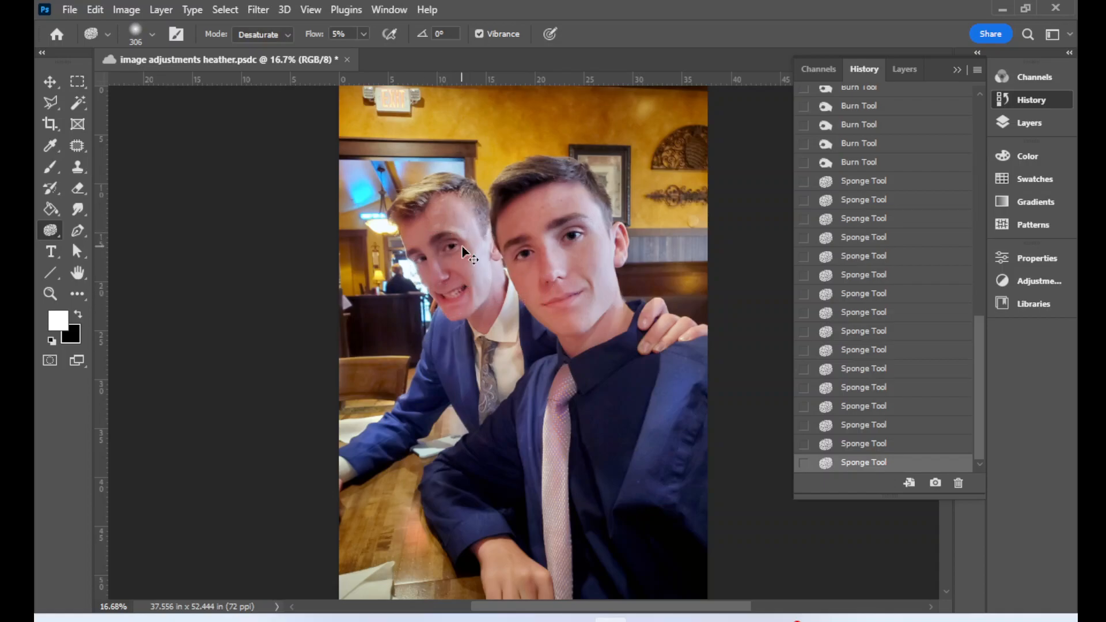
key(ctrl+z)
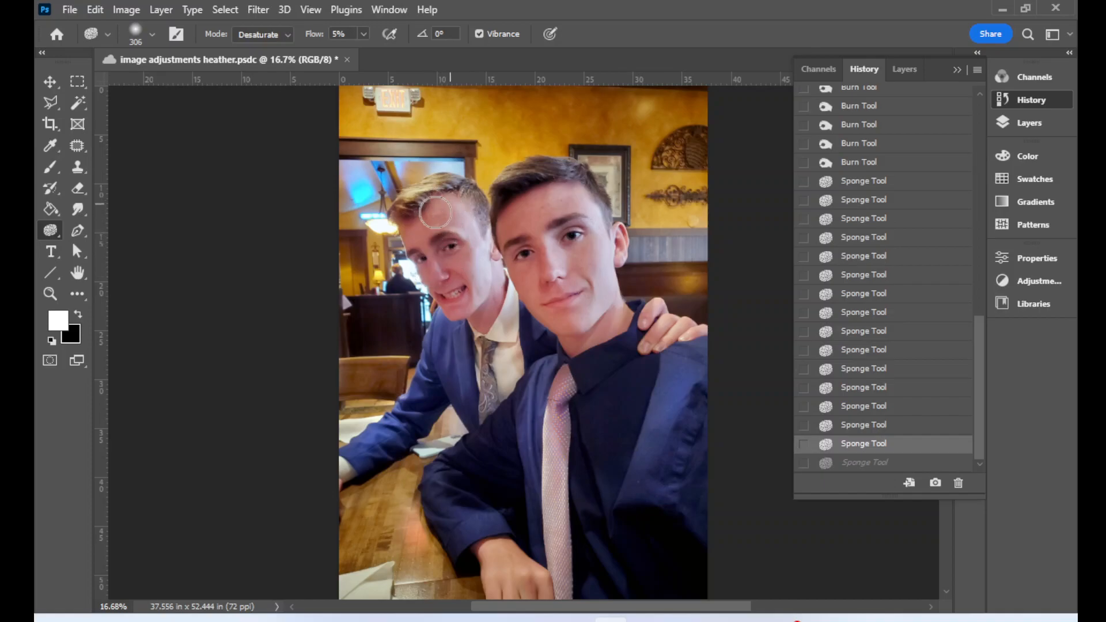
drag(407, 236, 440, 204)
mouse_move(467, 300)
mouse_down()
mouse_move(468, 289)
mouse_move(454, 305)
mouse_up()
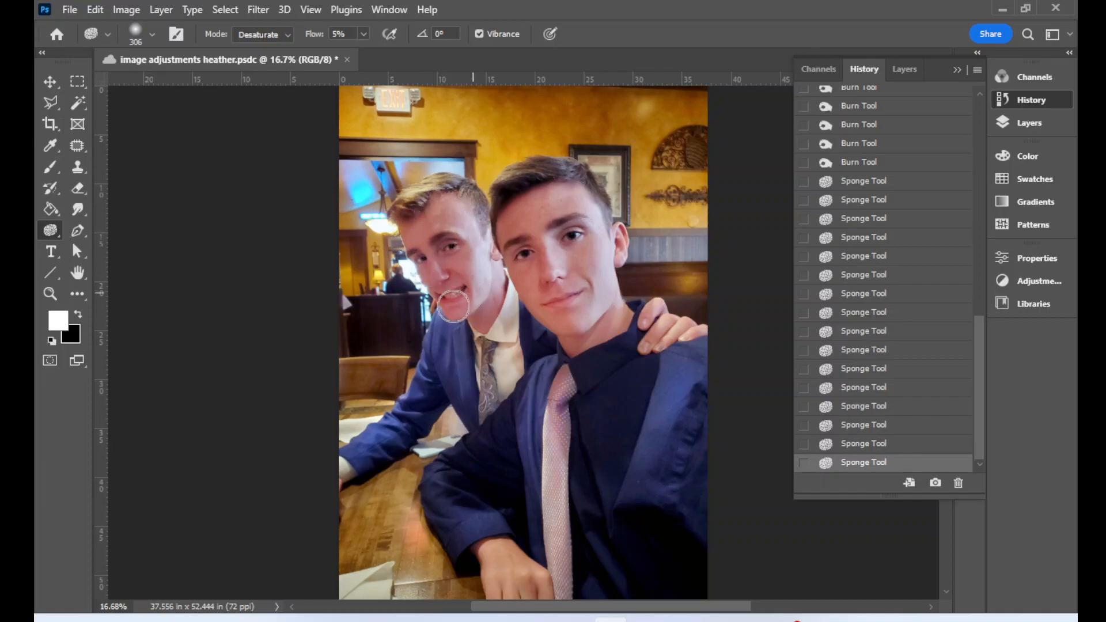
mouse_move(567, 197)
mouse_down()
mouse_move(520, 216)
mouse_move(527, 254)
mouse_up()
mouse_move(539, 300)
mouse_down()
mouse_move(592, 329)
mouse_move(620, 315)
mouse_move(569, 315)
mouse_up()
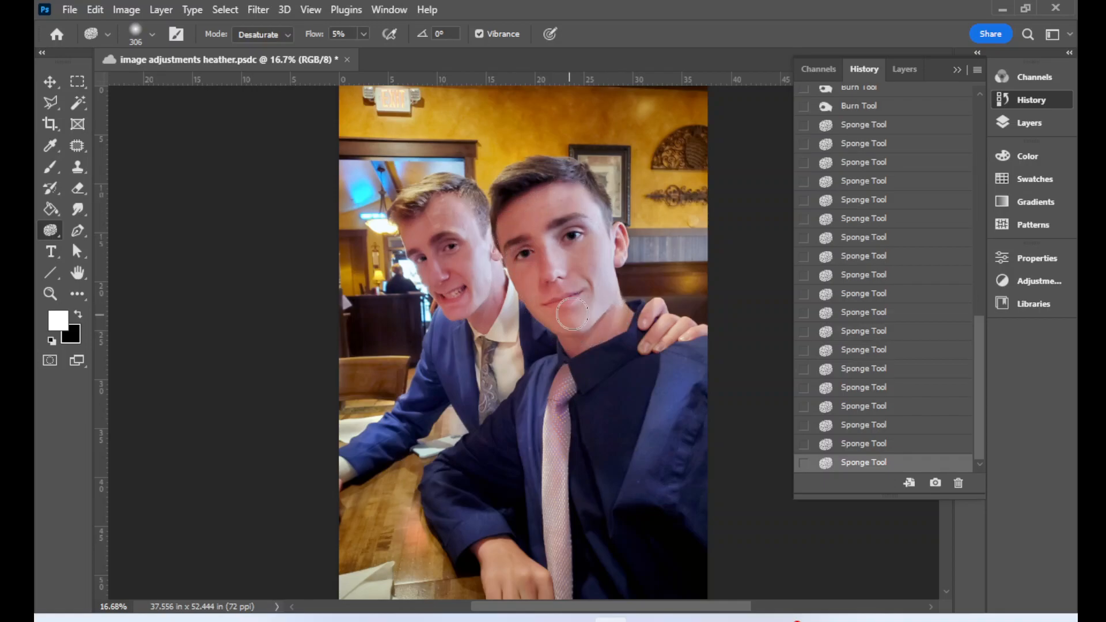
Compare the photo before and after the latest face desaturation using the earlier and most recent history states.
click(862, 427)
click(866, 468)
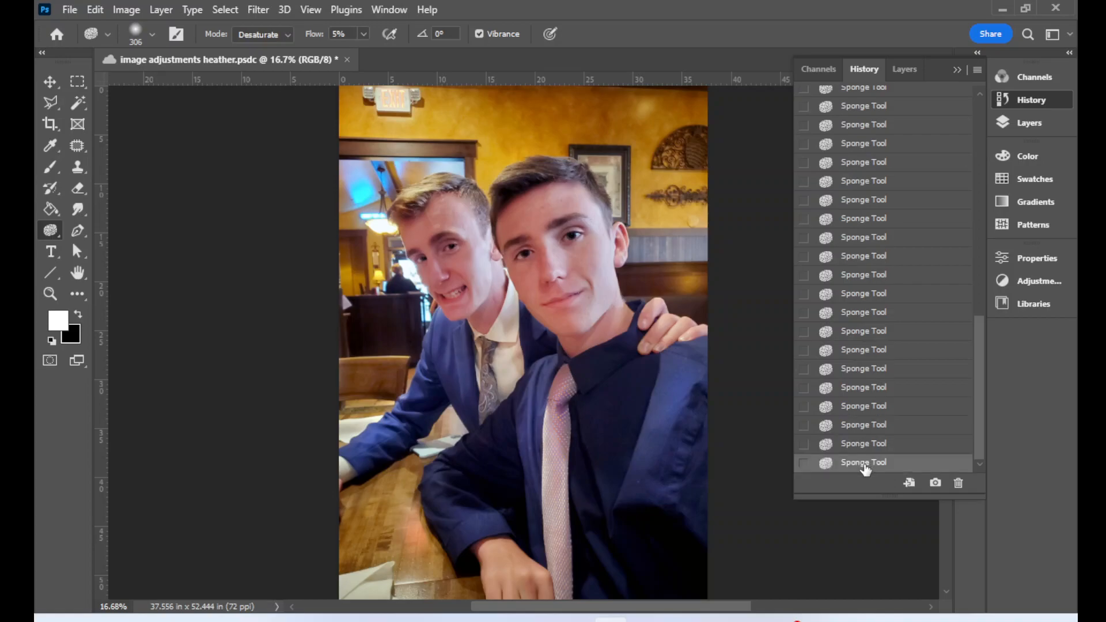
click(854, 427)
click(820, 459)
Raise the sponge flow to 30% and desaturate the background beside the back man.
click(364, 33)
drag(365, 51, 383, 53)
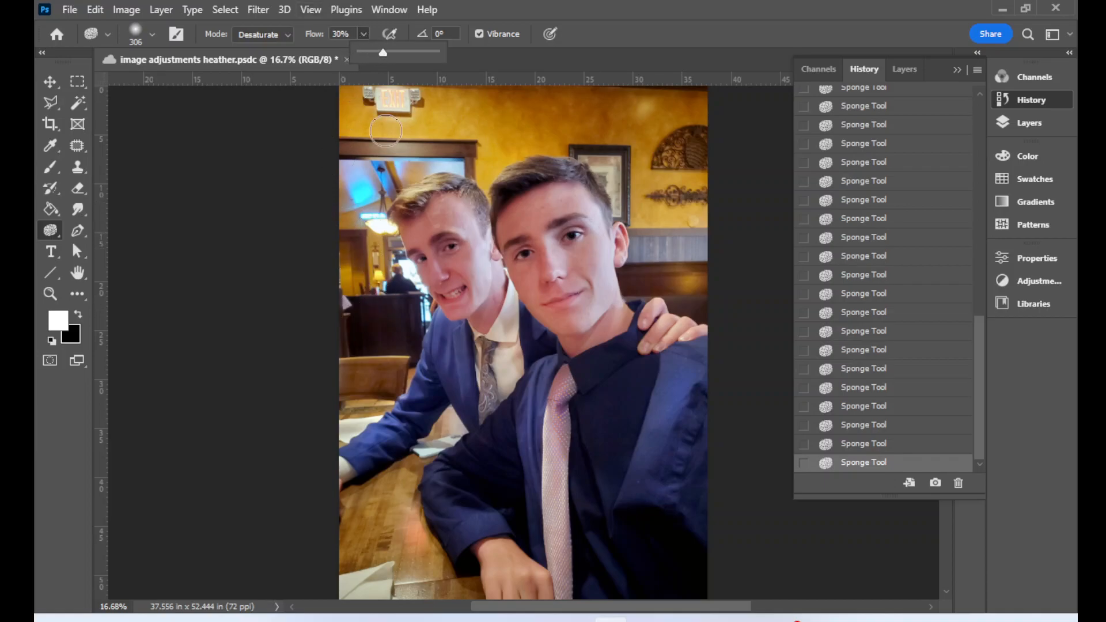
click(356, 285)
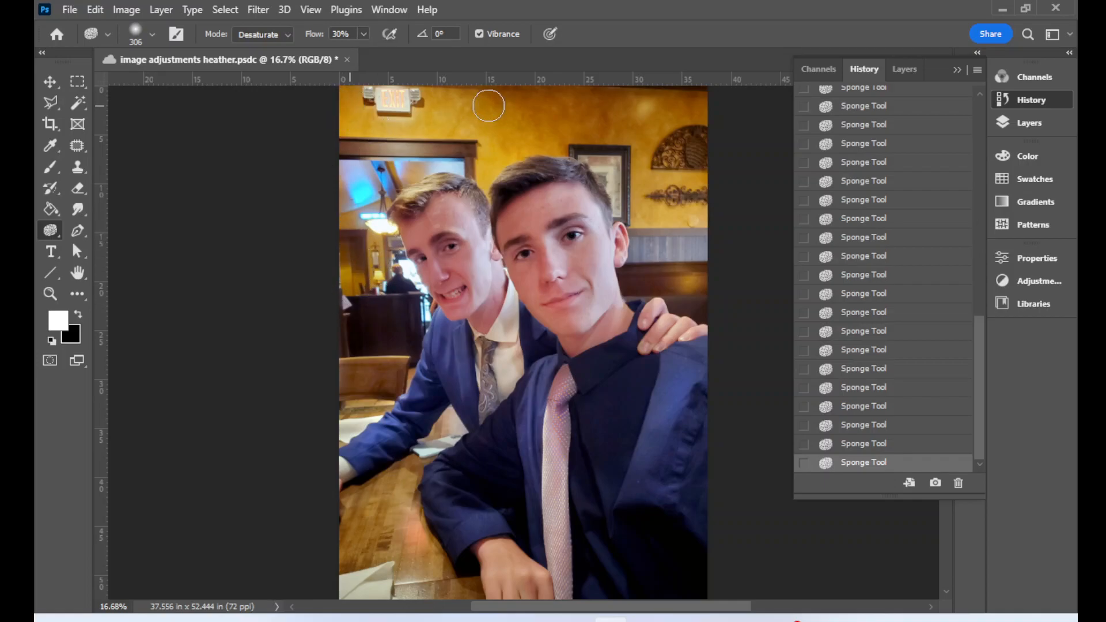
drag(637, 77, 628, 115)
drag(620, 79, 611, 132)
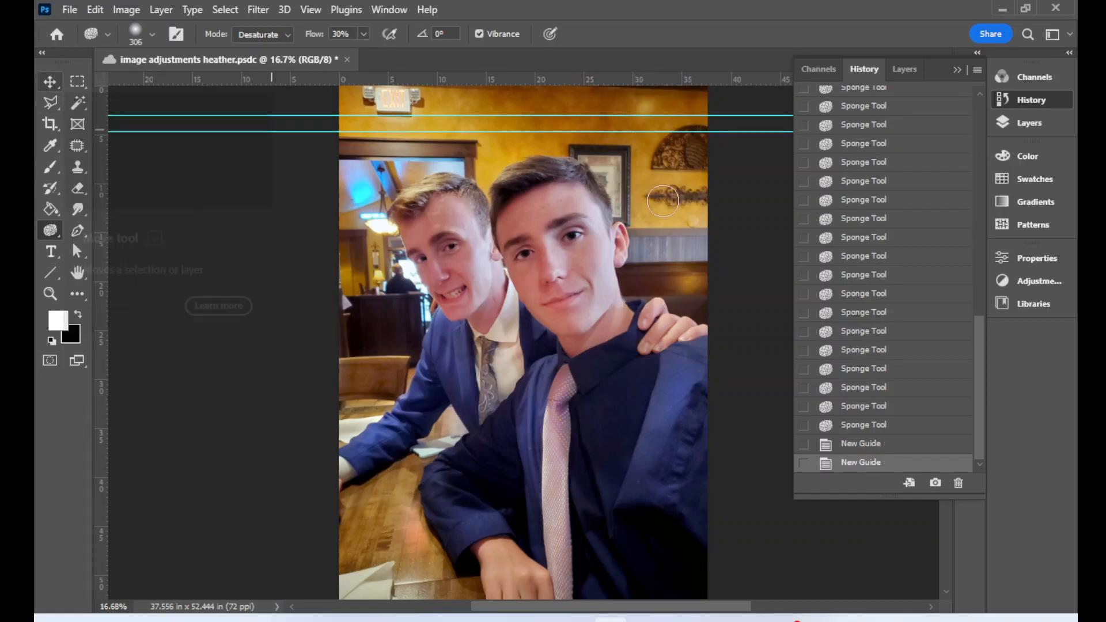
click(863, 424)
Desaturate the yellow wall above and behind the two men with sponge strokes.
mouse_move(444, 122)
mouse_down()
mouse_move(505, 107)
mouse_move(607, 108)
mouse_move(627, 115)
mouse_move(585, 123)
mouse_move(634, 117)
mouse_move(647, 144)
mouse_up()
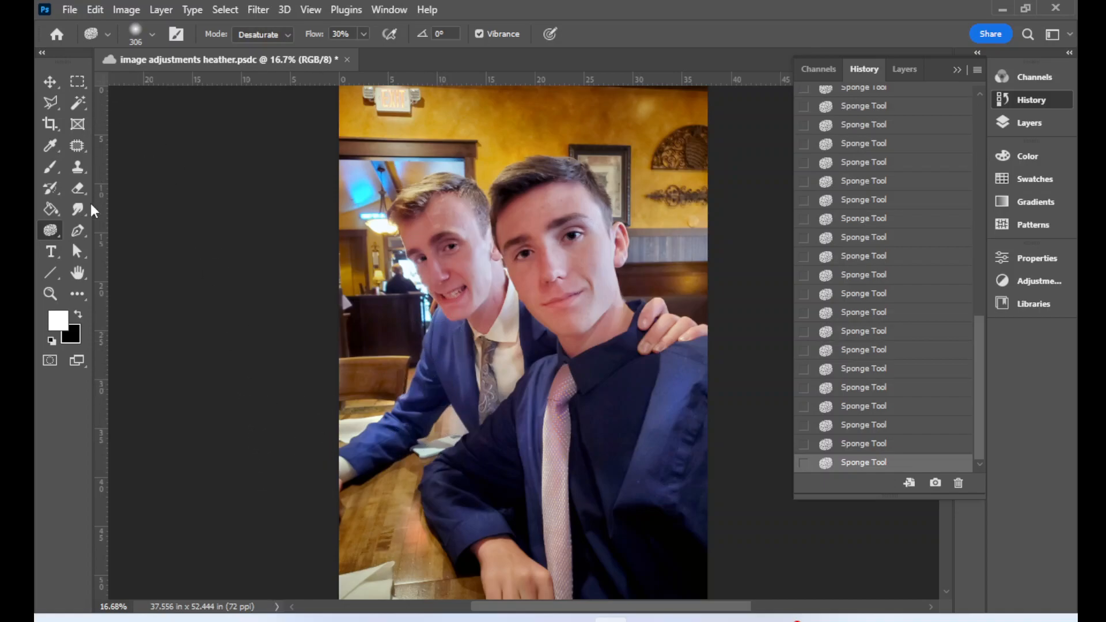
Switch to the Color Replacement Tool.
click(55, 211)
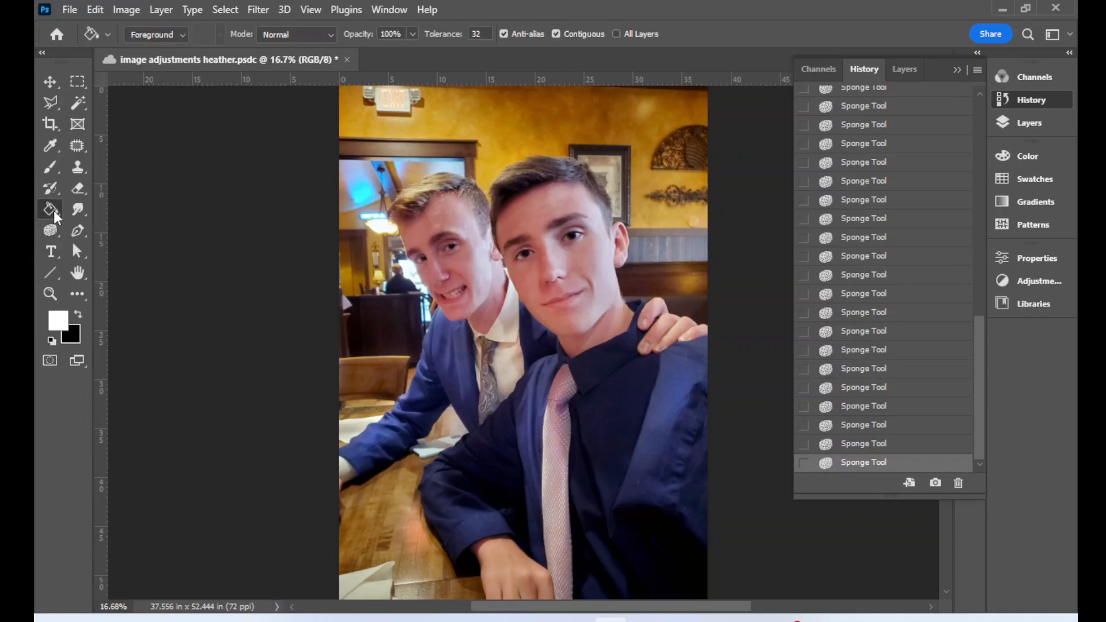
click(83, 191)
click(51, 189)
click(51, 171)
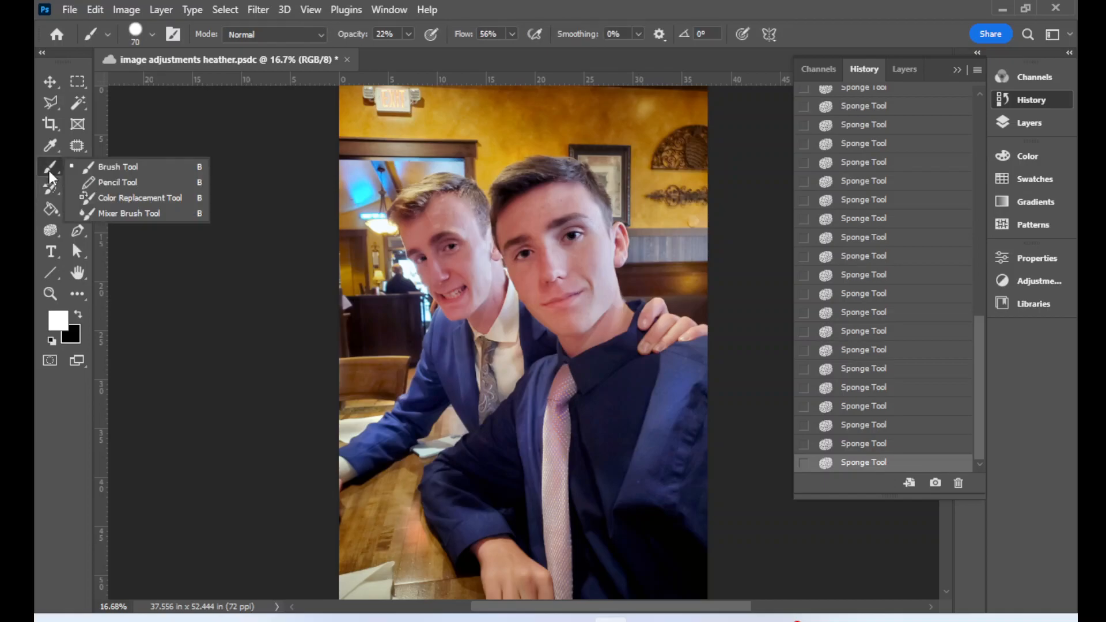
click(126, 201)
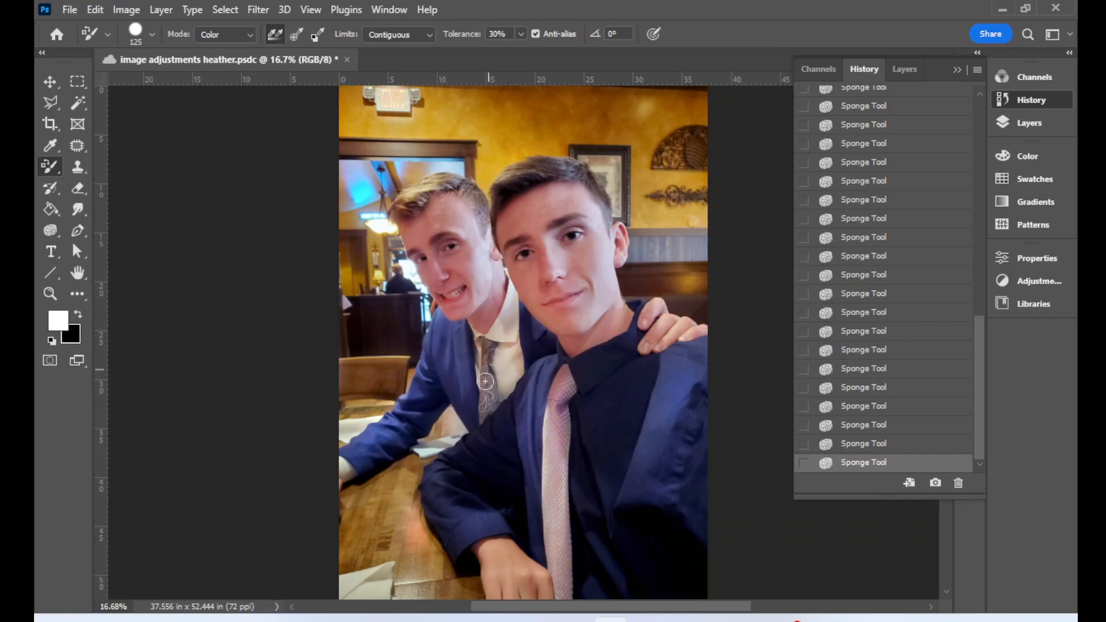
Set the foreground color to the dark olive gray 4c4b40.
click(67, 326)
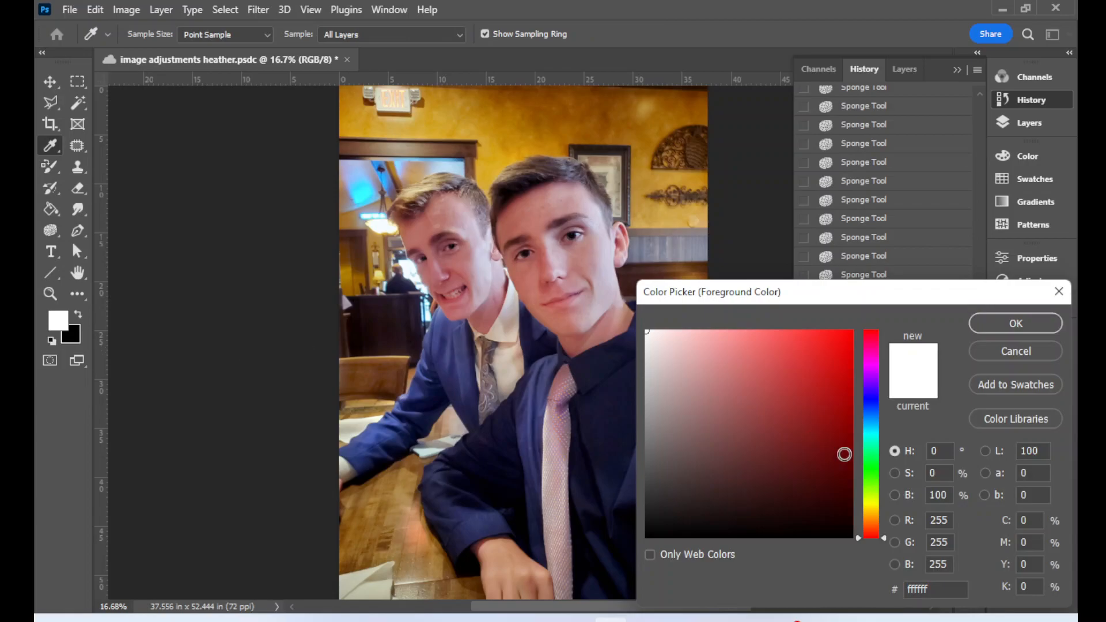
click(875, 490)
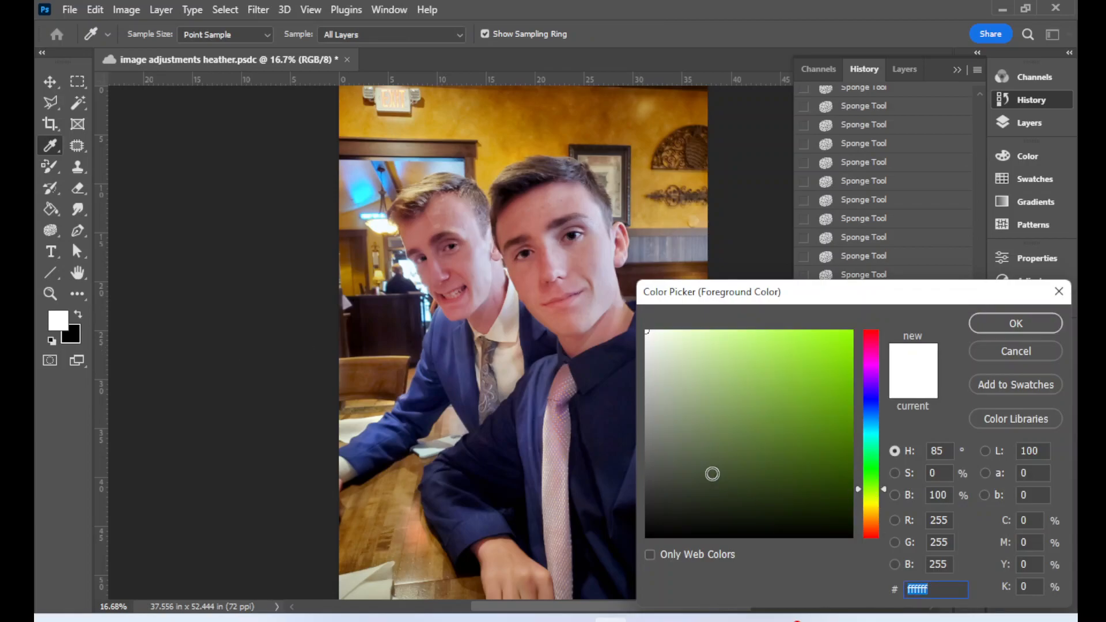
click(703, 468)
mouse_move(703, 468)
mouse_down()
mouse_move(676, 500)
mouse_move(686, 486)
mouse_up()
drag(884, 490, 884, 496)
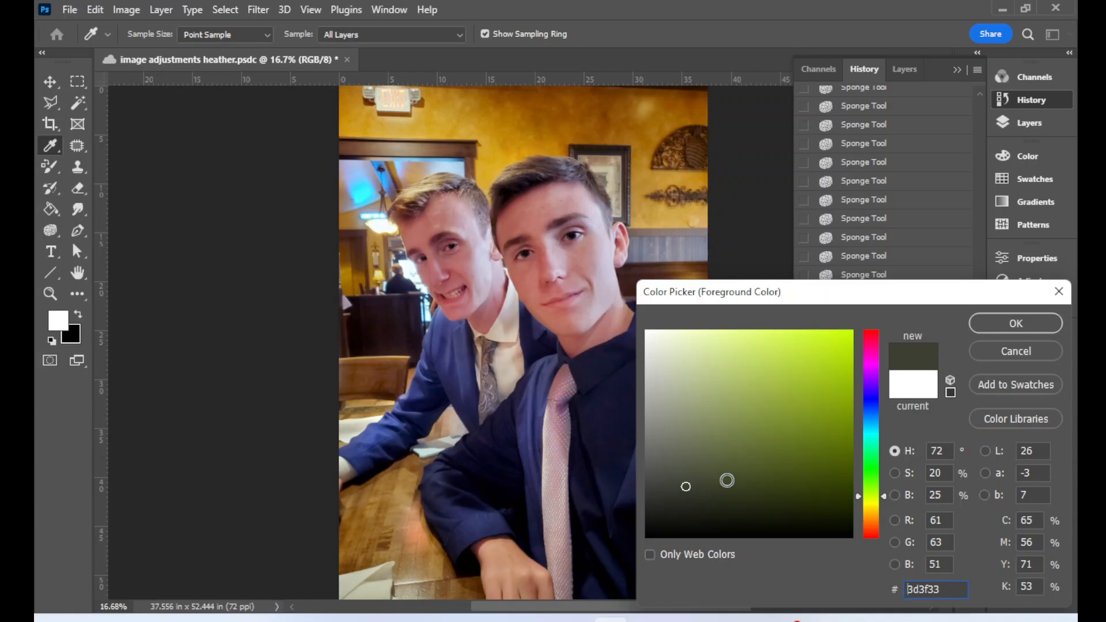
drag(874, 510, 876, 507)
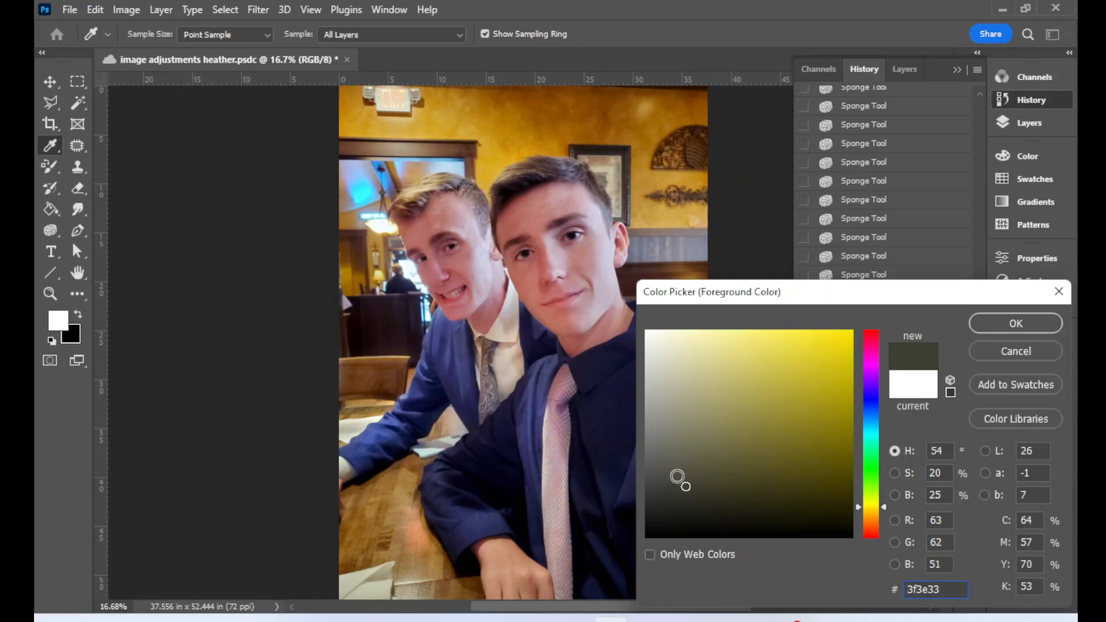
click(678, 475)
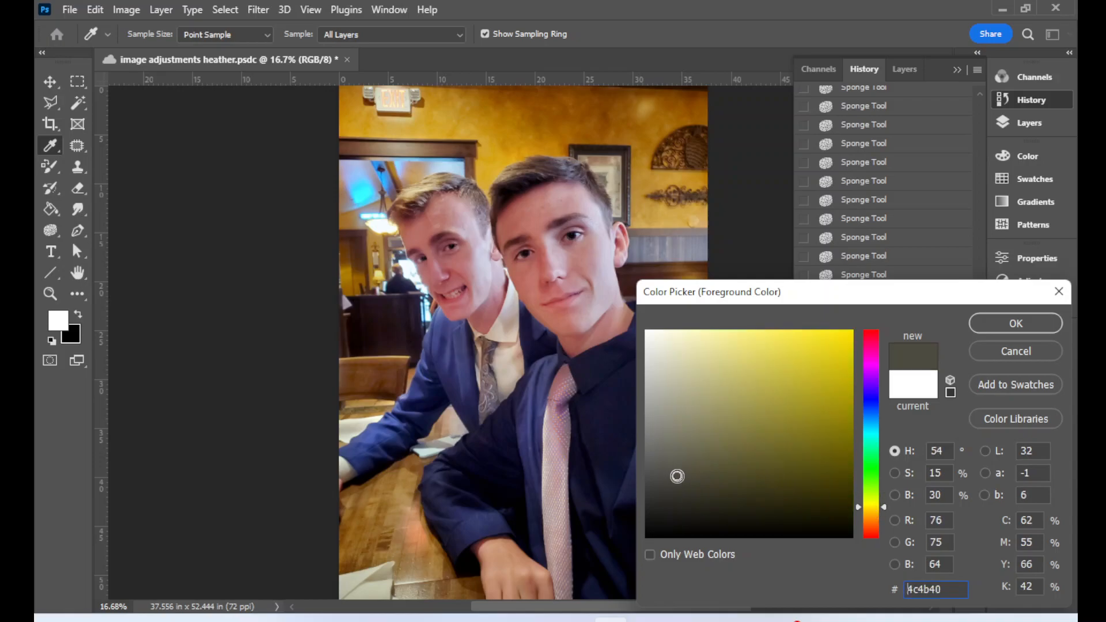
click(987, 328)
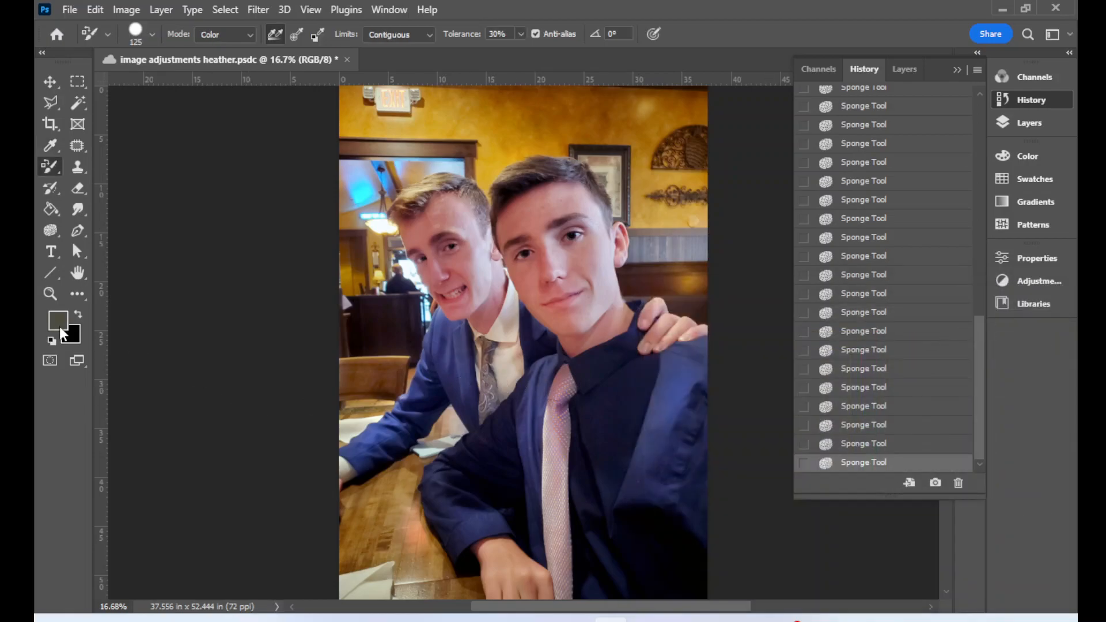
Recolor the main areas of the back man's blue jacket with a 125 px Color Replacement brush in Color mode.
click(51, 294)
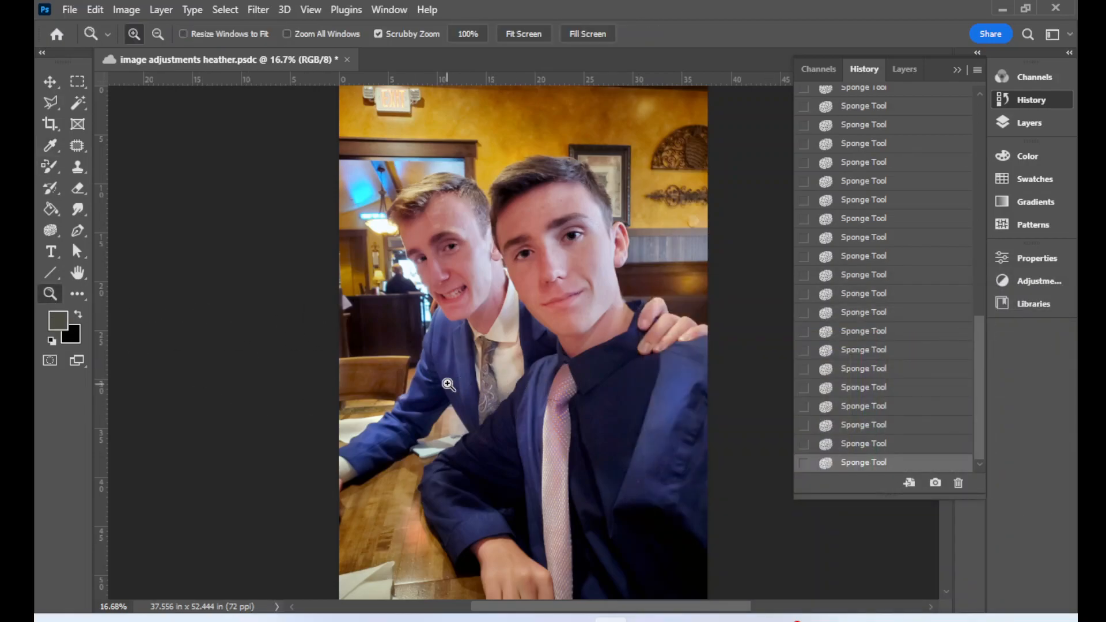
click(449, 385)
click(449, 385)
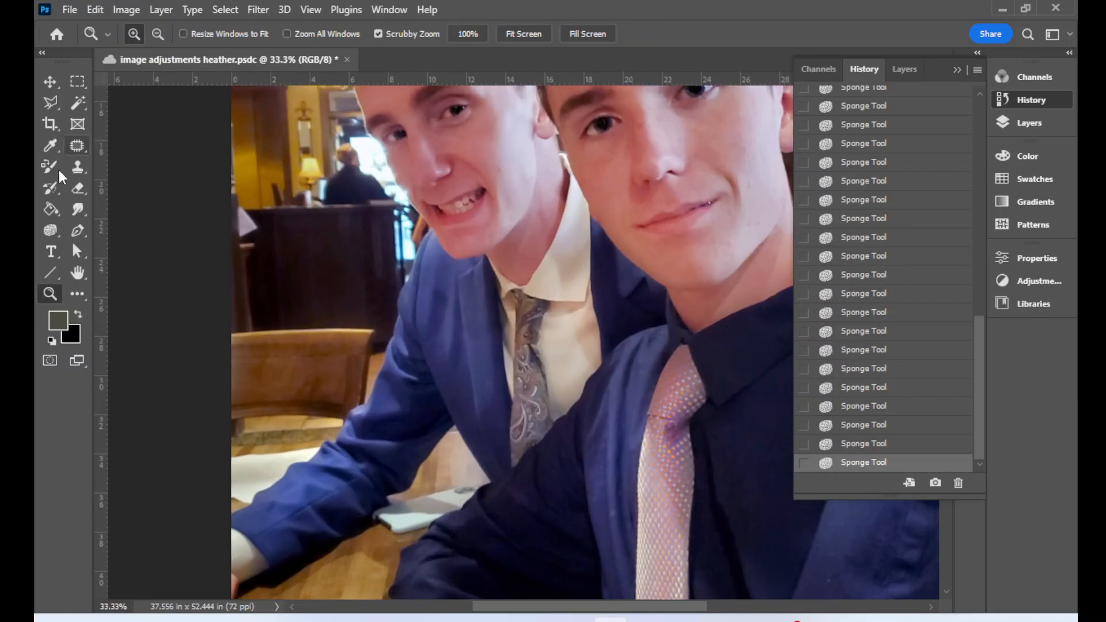
click(49, 166)
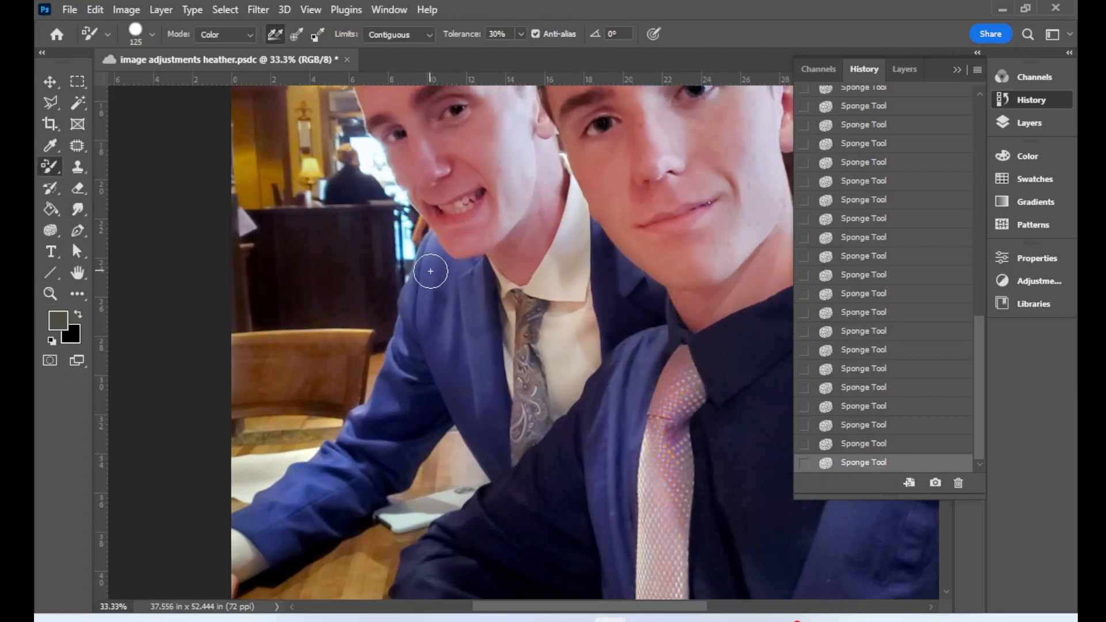
mouse_move(430, 271)
mouse_down()
mouse_move(395, 378)
mouse_move(417, 374)
mouse_move(445, 333)
mouse_move(457, 376)
mouse_move(436, 274)
mouse_move(467, 272)
mouse_move(464, 282)
mouse_up()
mouse_move(471, 350)
mouse_down()
mouse_move(477, 277)
mouse_move(490, 431)
mouse_move(475, 391)
mouse_move(470, 421)
mouse_move(471, 398)
mouse_move(433, 386)
mouse_move(410, 443)
mouse_move(404, 414)
mouse_move(379, 416)
mouse_move(359, 449)
mouse_move(267, 527)
mouse_move(278, 537)
mouse_move(393, 454)
mouse_move(313, 521)
mouse_move(384, 429)
mouse_move(422, 357)
mouse_move(436, 287)
mouse_move(463, 388)
mouse_up()
drag(593, 277, 620, 282)
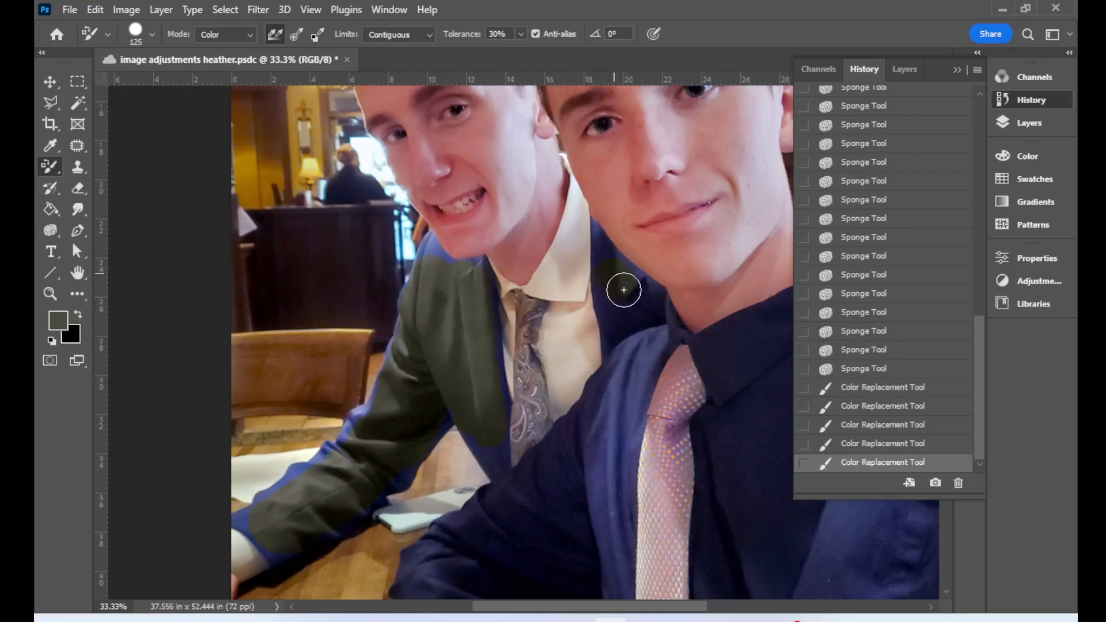
click(634, 310)
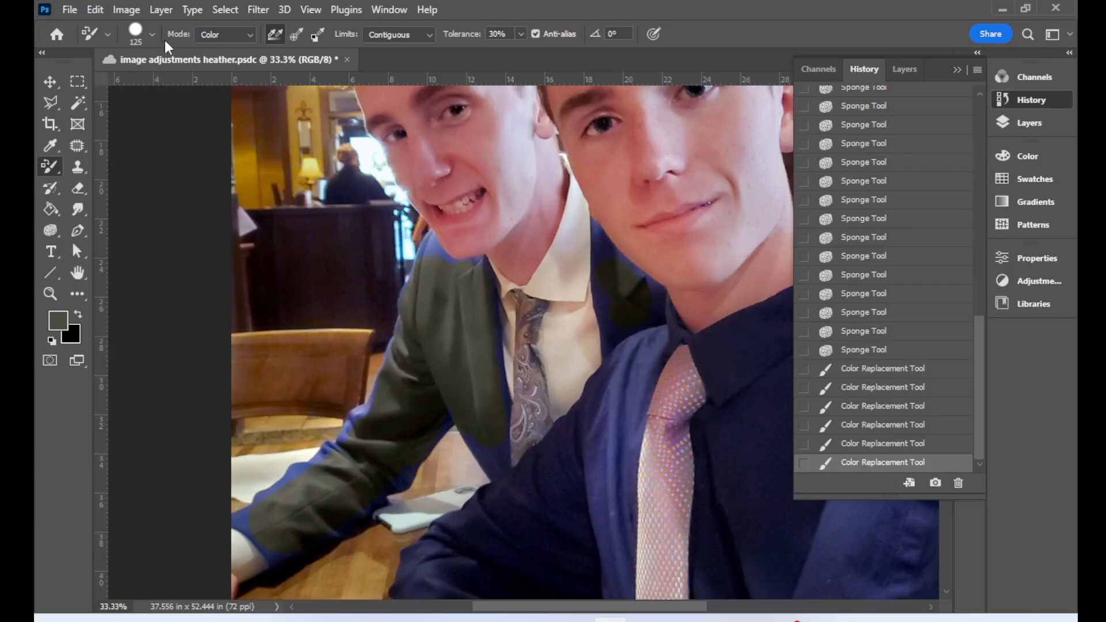
Reduce the Color Replacement brush to 28 px and recolor the blue left along the outer edge of the back man's sleeve.
click(152, 34)
click(85, 76)
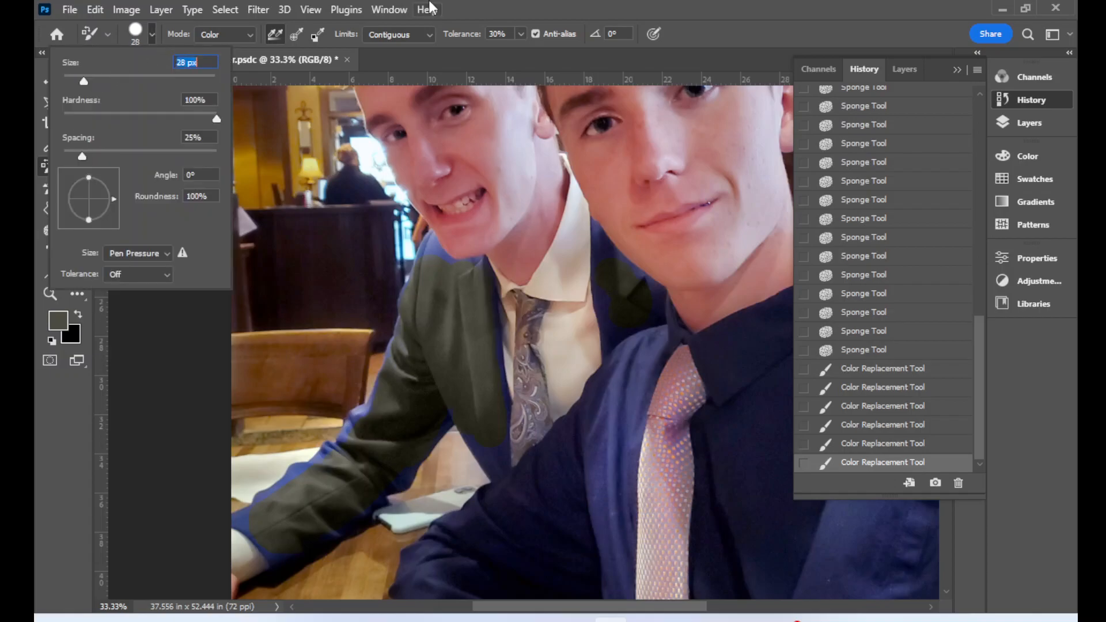
click(530, 5)
click(56, 293)
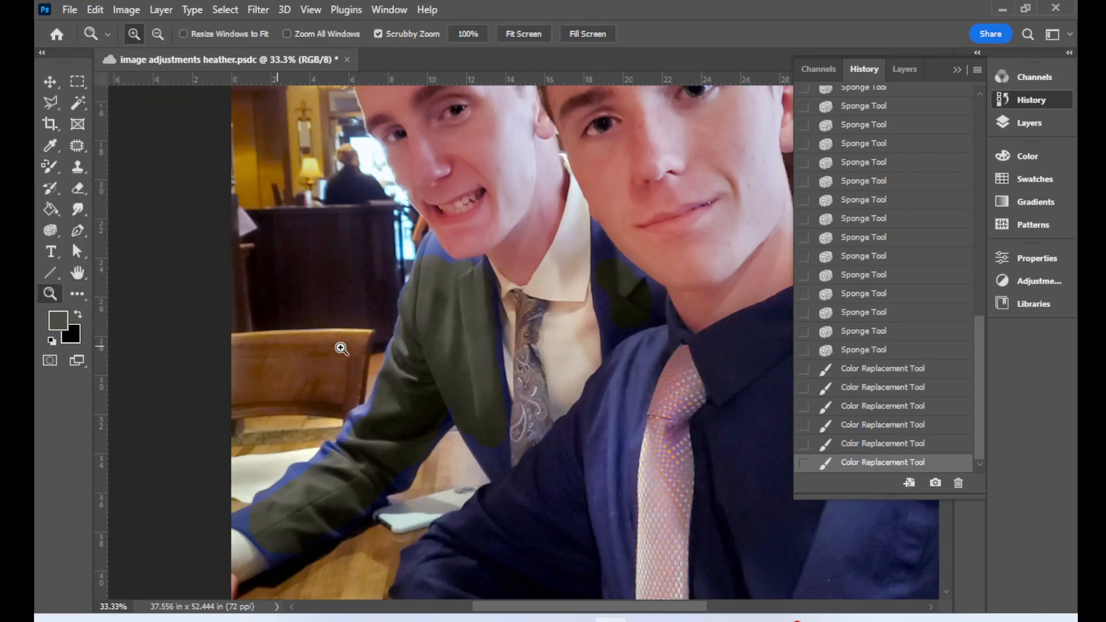
click(416, 339)
click(412, 338)
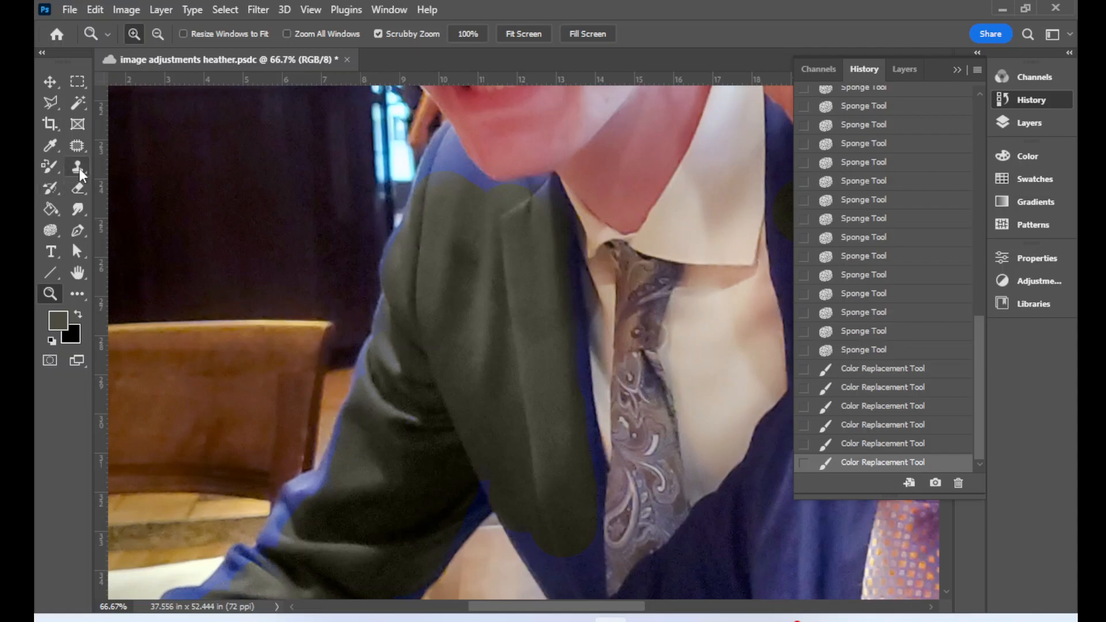
click(49, 168)
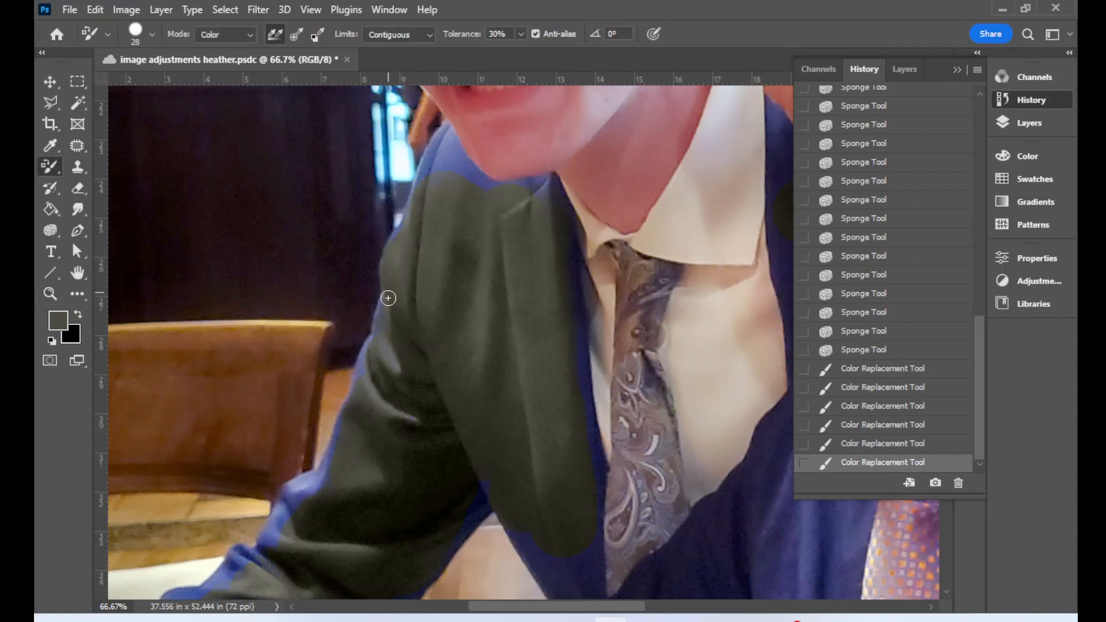
drag(362, 380, 371, 350)
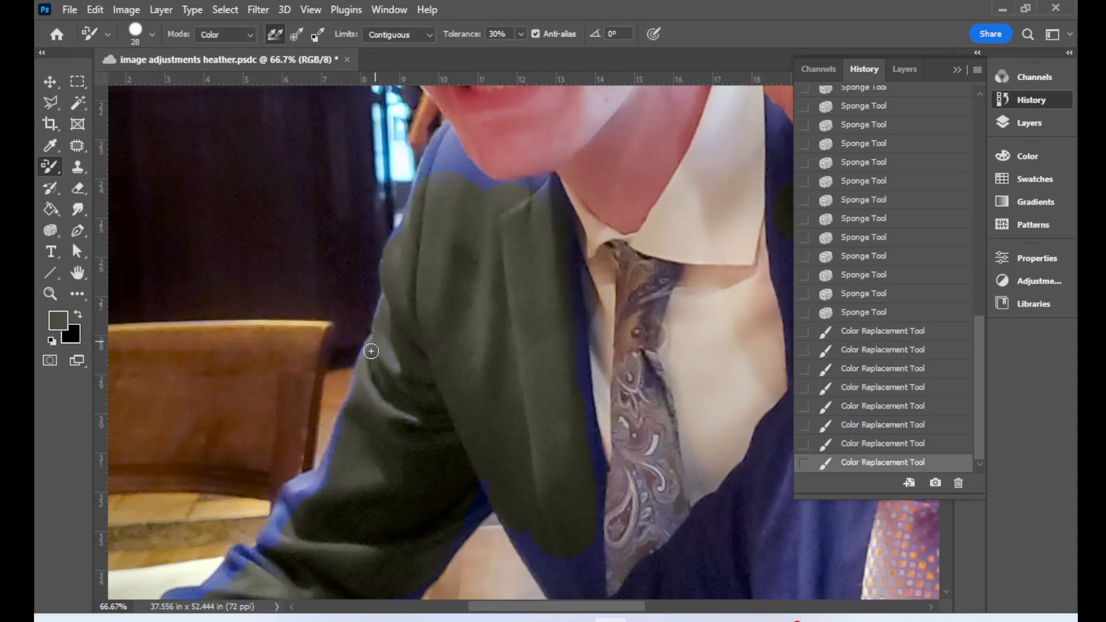
drag(322, 483, 315, 489)
drag(322, 482, 309, 488)
mouse_move(317, 484)
mouse_down()
mouse_move(279, 501)
mouse_move(264, 533)
mouse_move(333, 471)
mouse_move(294, 519)
mouse_up()
Recolor the remaining blue on the back man's jacket along the inner sleeve, shoulder, collar, lapel and far side.
click(491, 489)
click(490, 487)
click(444, 136)
mouse_move(447, 131)
mouse_down()
mouse_move(427, 173)
mouse_move(448, 136)
mouse_move(496, 188)
mouse_move(437, 168)
mouse_move(452, 166)
mouse_move(487, 203)
mouse_move(482, 194)
mouse_up()
drag(474, 181, 546, 182)
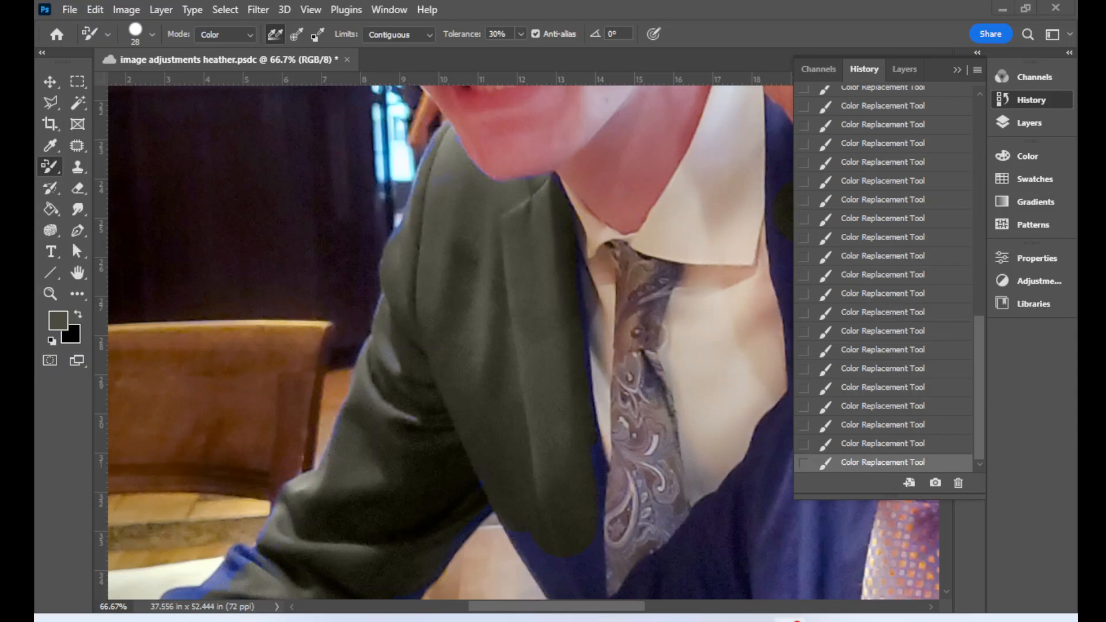
scroll(450, 340, right, 5)
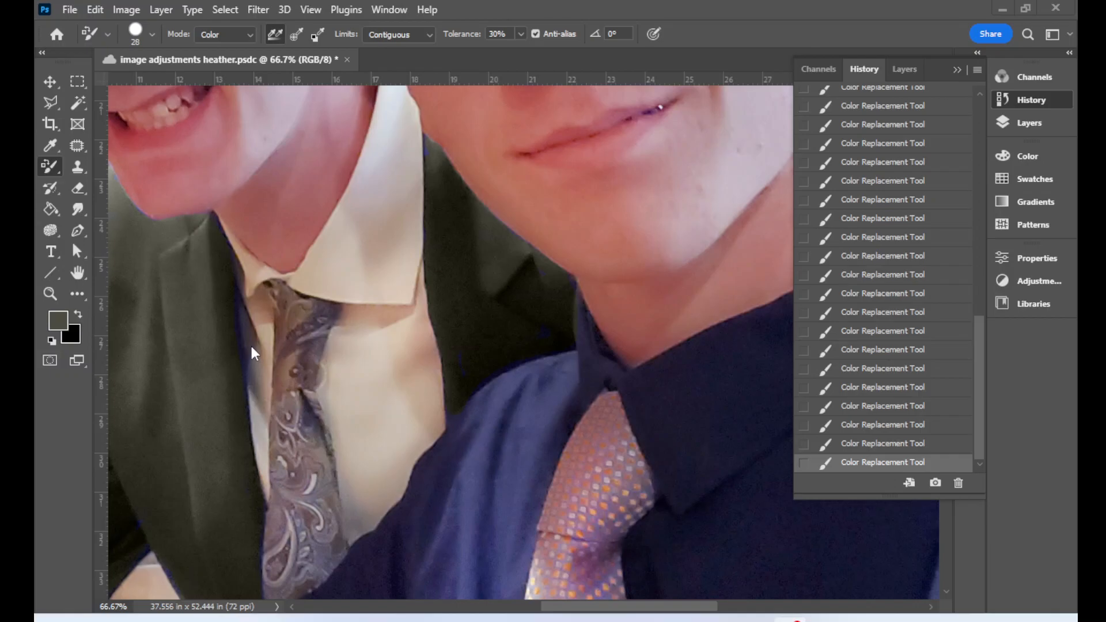
Desaturate the blue tint along the back man's inner lapel edge and adjoining shirt, using a 60 px Sponge brush at 14% flow.
click(52, 230)
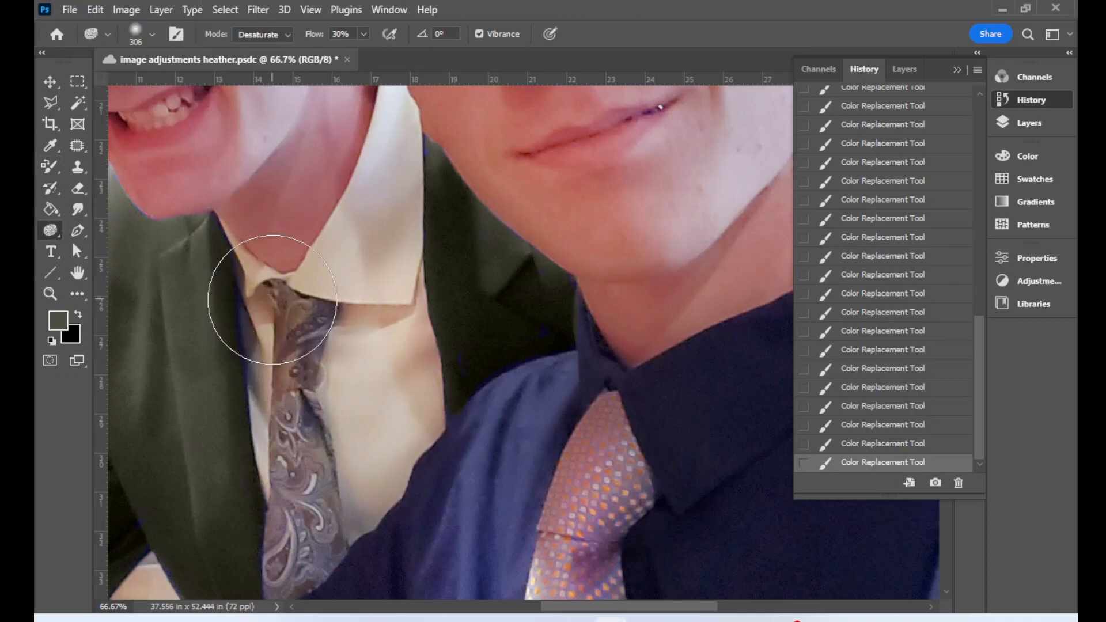
key(bracketleft)
key(bracketleft)
key(bracketleft)
key(bracketleft)
key(bracketleft)
key(bracketleft)
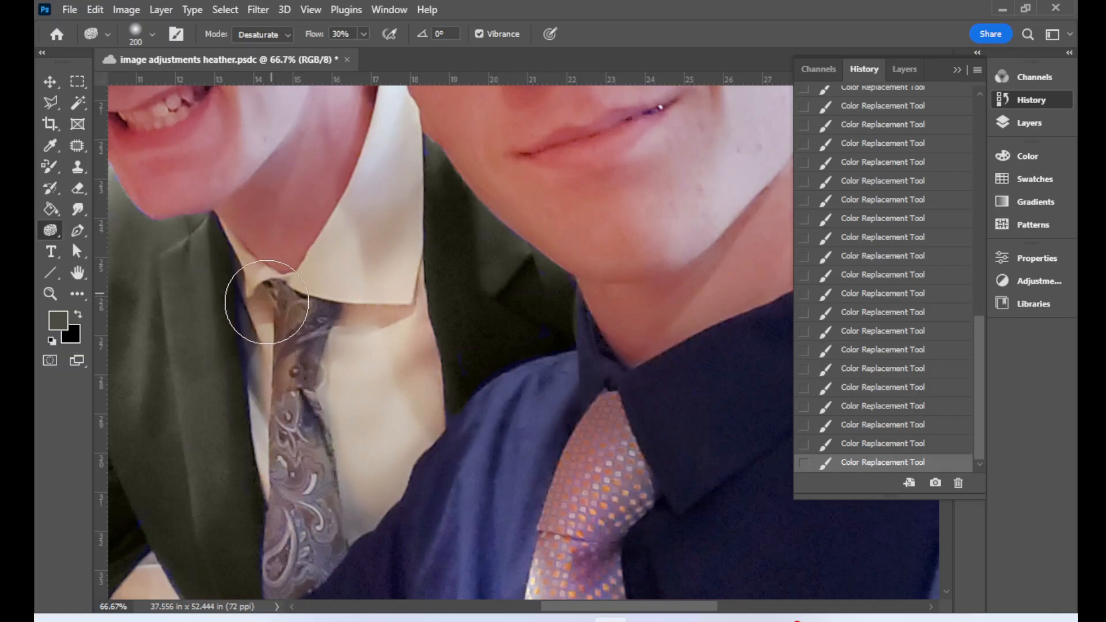
key(bracketleft)
key(bracketleft)
key(bracketleft)
key(bracketleft)
key(bracketleft)
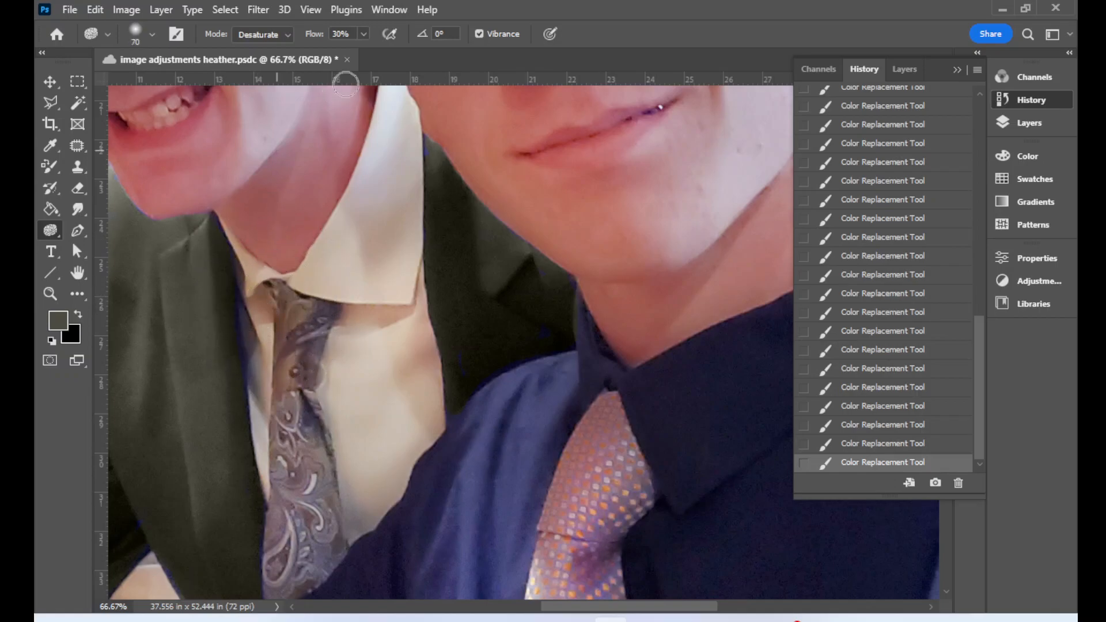
click(364, 35)
click(351, 51)
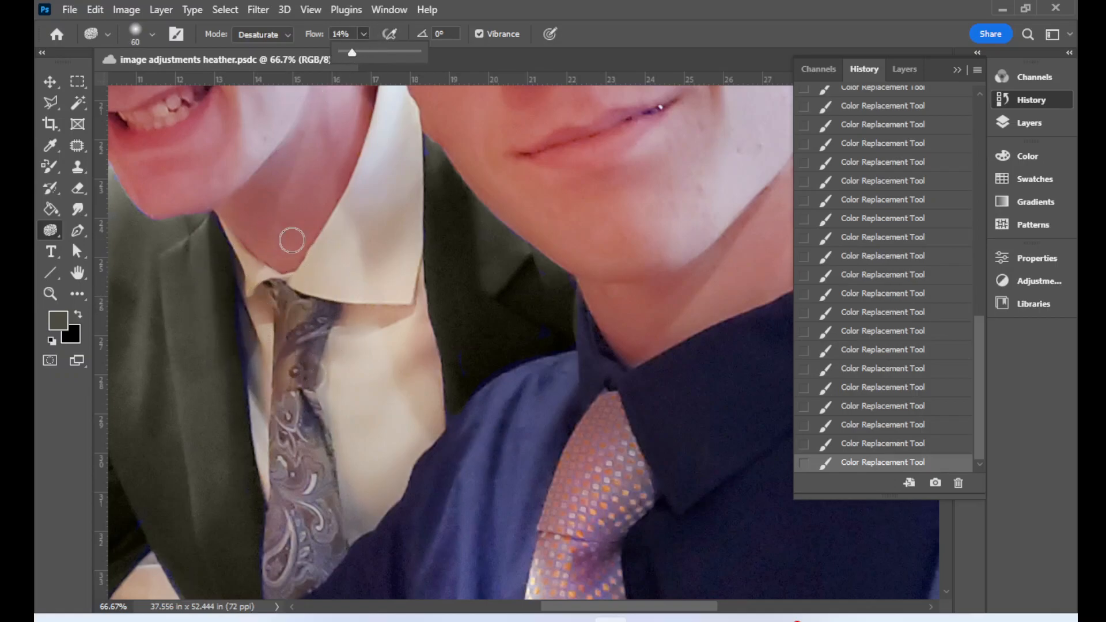
mouse_move(251, 311)
mouse_down()
mouse_move(262, 402)
mouse_move(252, 319)
mouse_up()
mouse_move(252, 319)
mouse_down()
mouse_move(253, 390)
mouse_move(254, 332)
mouse_up()
drag(254, 383, 247, 344)
drag(243, 301, 248, 323)
mouse_move(248, 323)
mouse_down()
mouse_move(250, 288)
mouse_move(250, 391)
mouse_move(260, 388)
mouse_move(250, 316)
mouse_up()
click(250, 346)
click(248, 311)
click(253, 288)
click(248, 319)
click(245, 329)
click(251, 357)
click(252, 394)
click(253, 429)
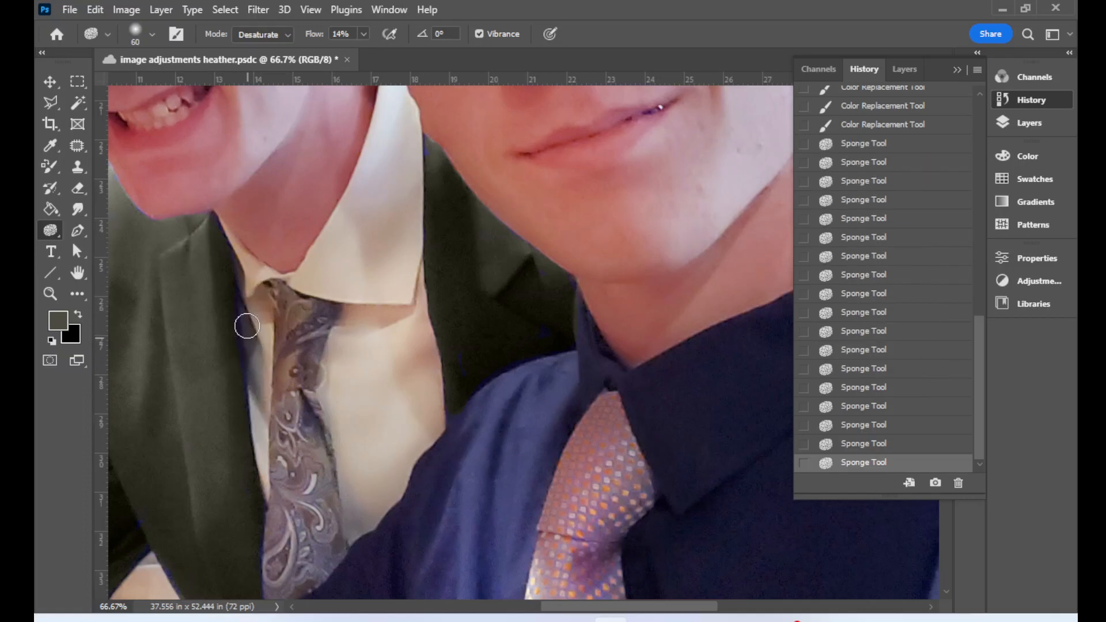
click(246, 326)
click(247, 314)
click(246, 302)
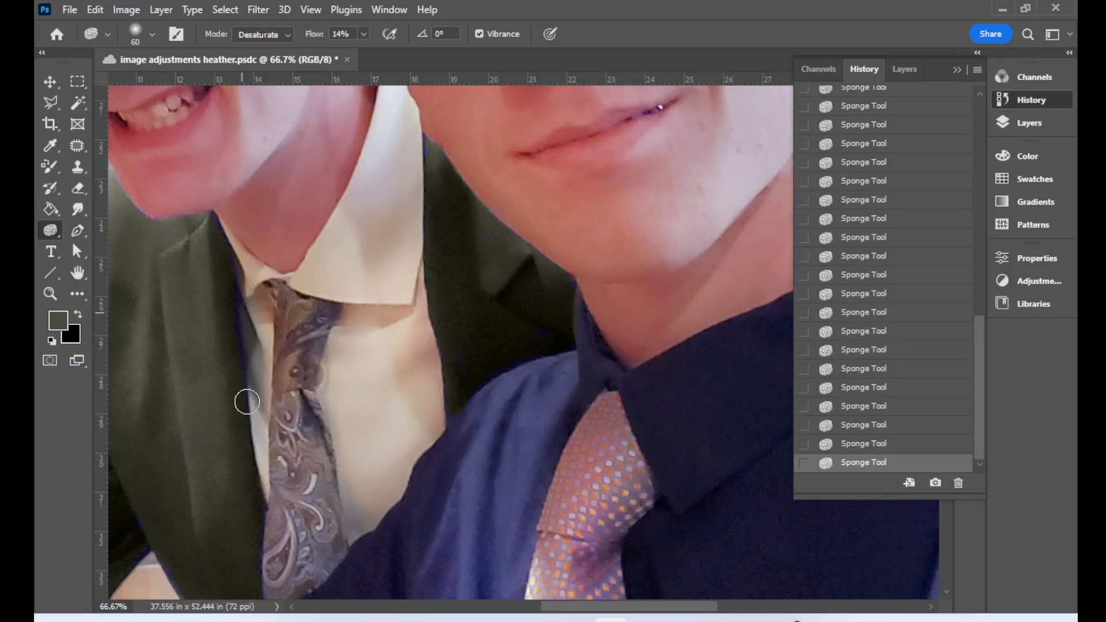
Recolor the bluish shirt cuff at the end of the back man's sleeve with the 28 px Color Replacement brush.
double_click(78, 274)
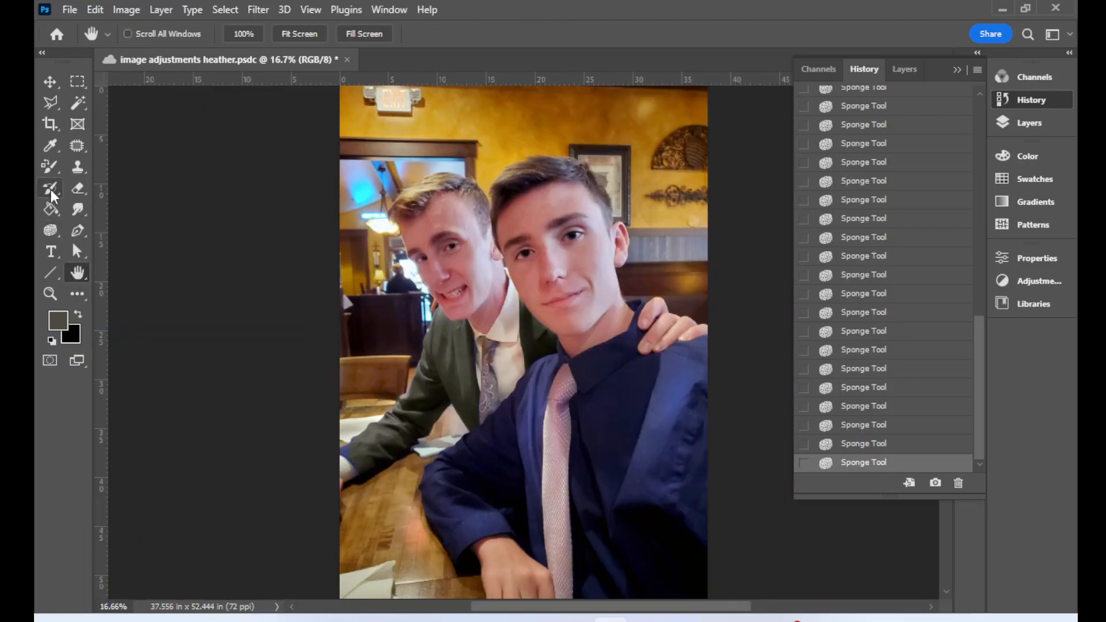
click(51, 166)
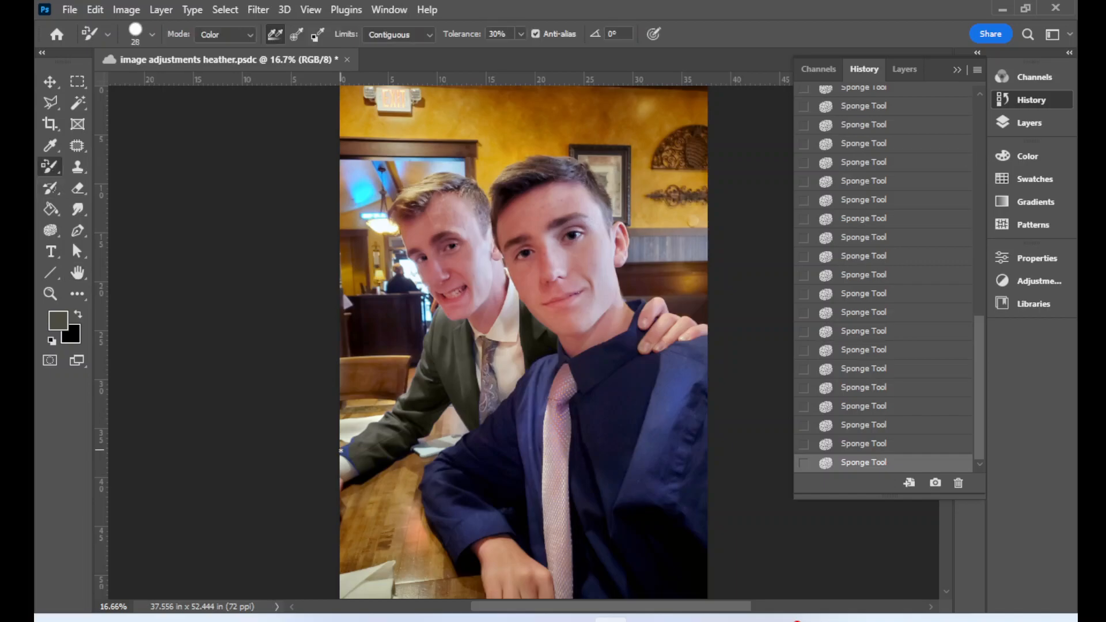
drag(353, 458, 351, 456)
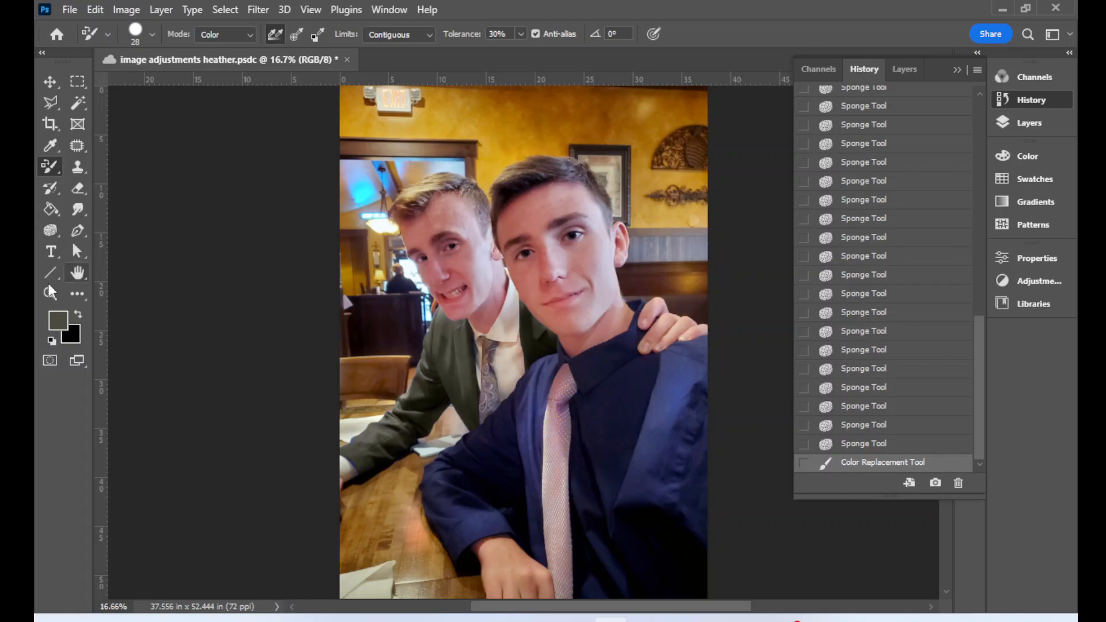
scroll(311, 236, up, 3)
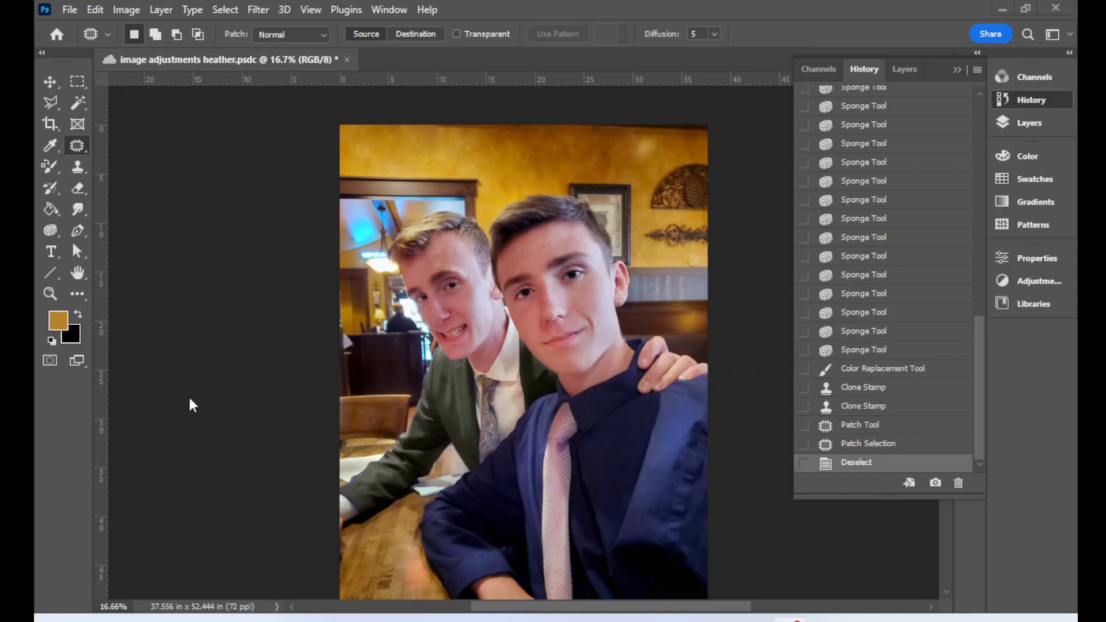
Open the basketball photo 20221108_mbb_northland_shore_0154a from the computer's Downloads folder.
click(70, 10)
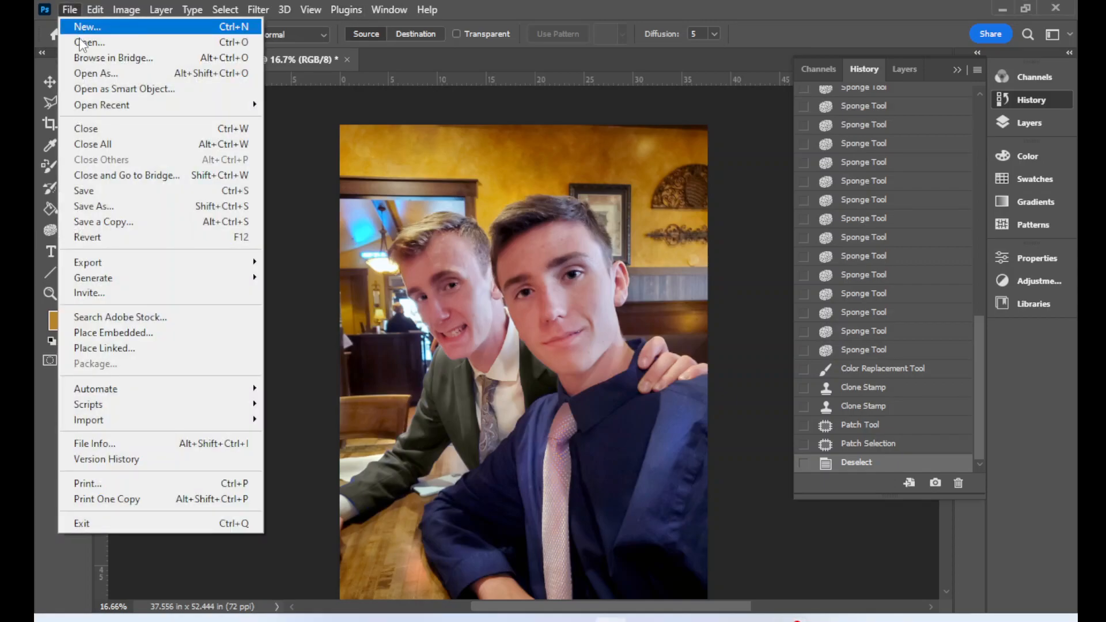
click(83, 42)
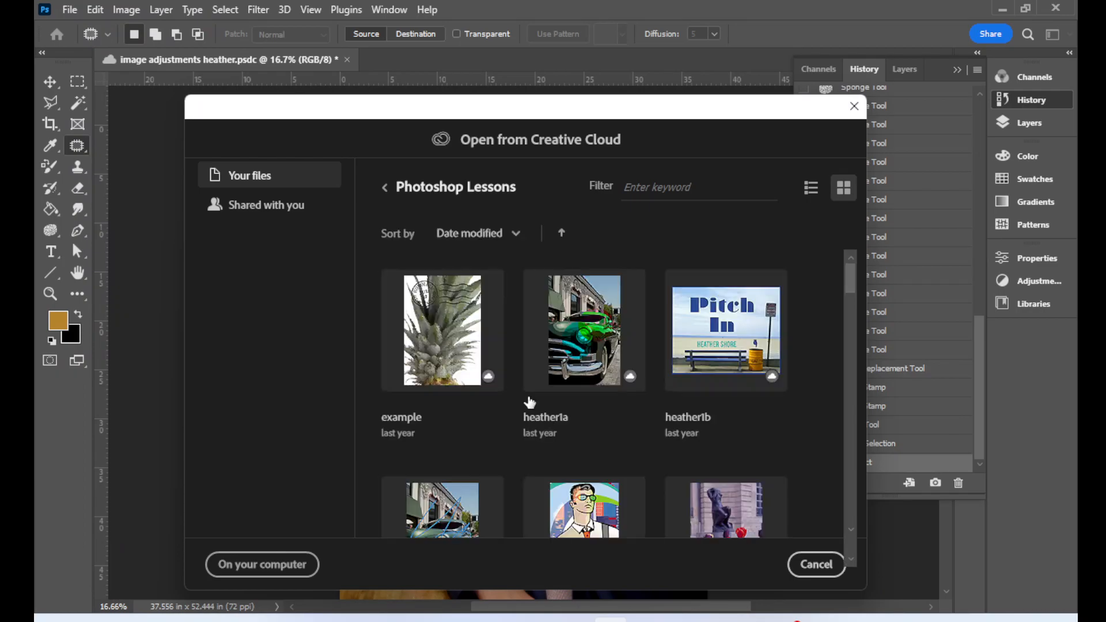
click(314, 567)
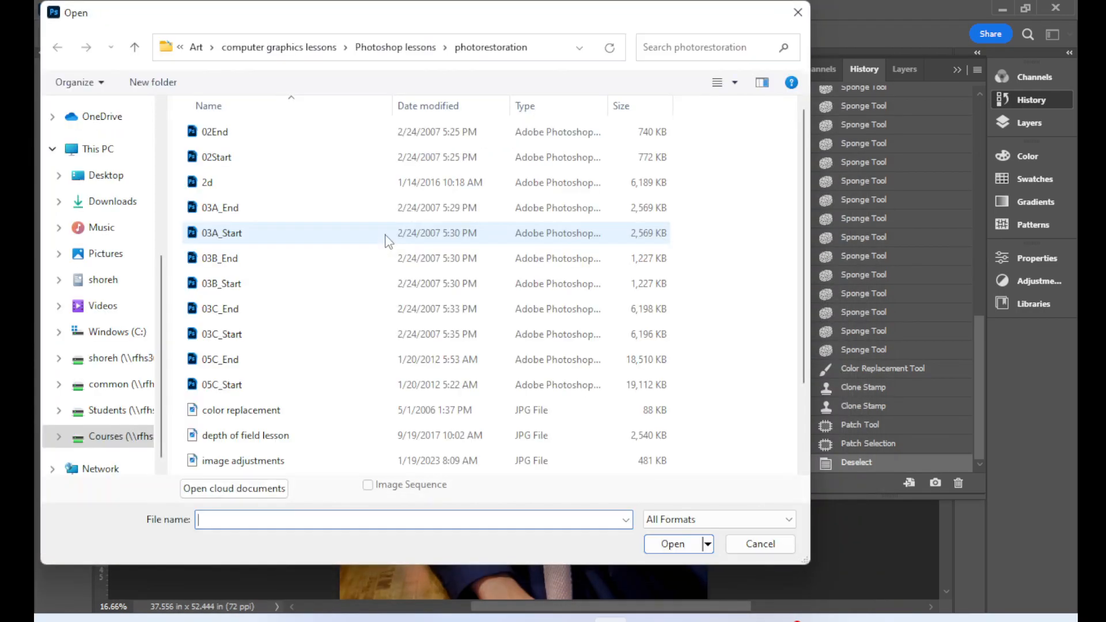
click(133, 202)
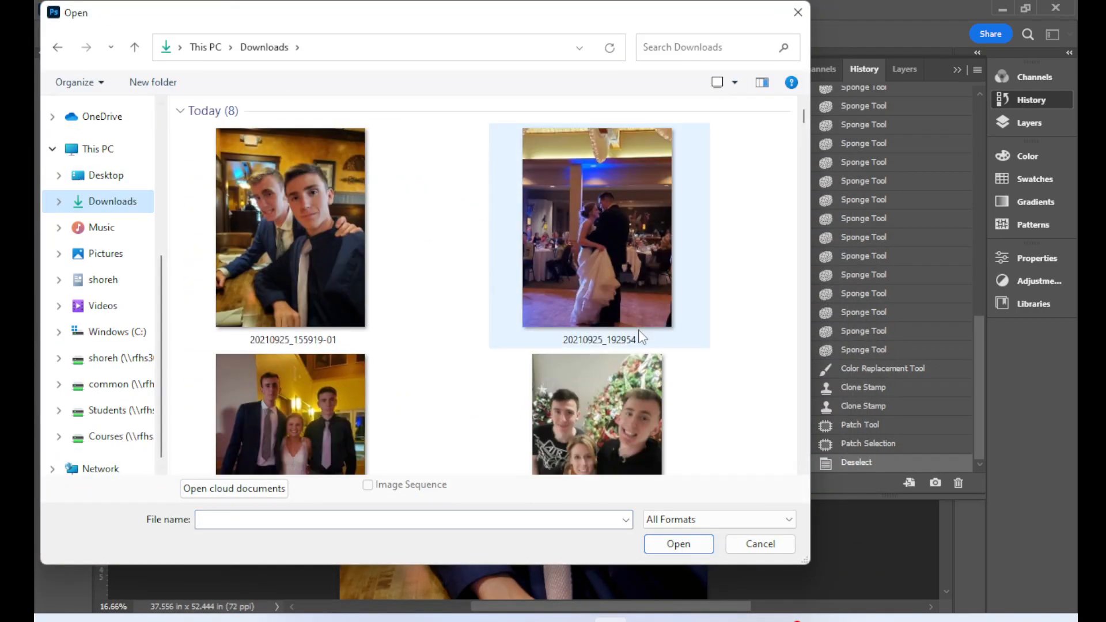
scroll(638, 328, down, 8)
click(353, 361)
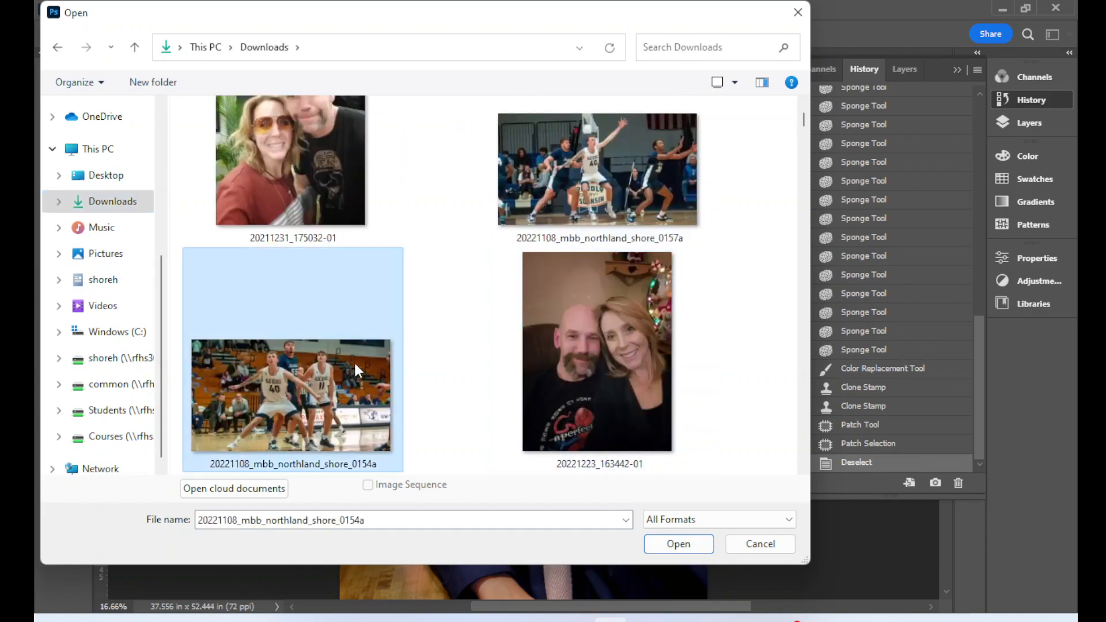
click(674, 545)
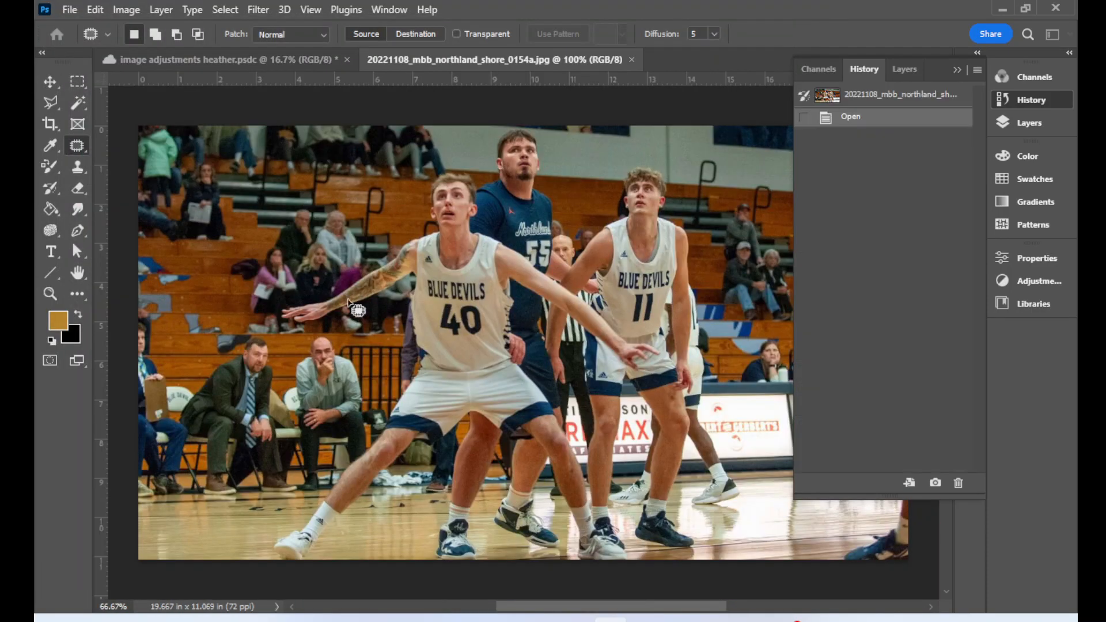
Try the Reduce Noise filter on the basketball photo, cancel it and close the photo.
click(383, 290)
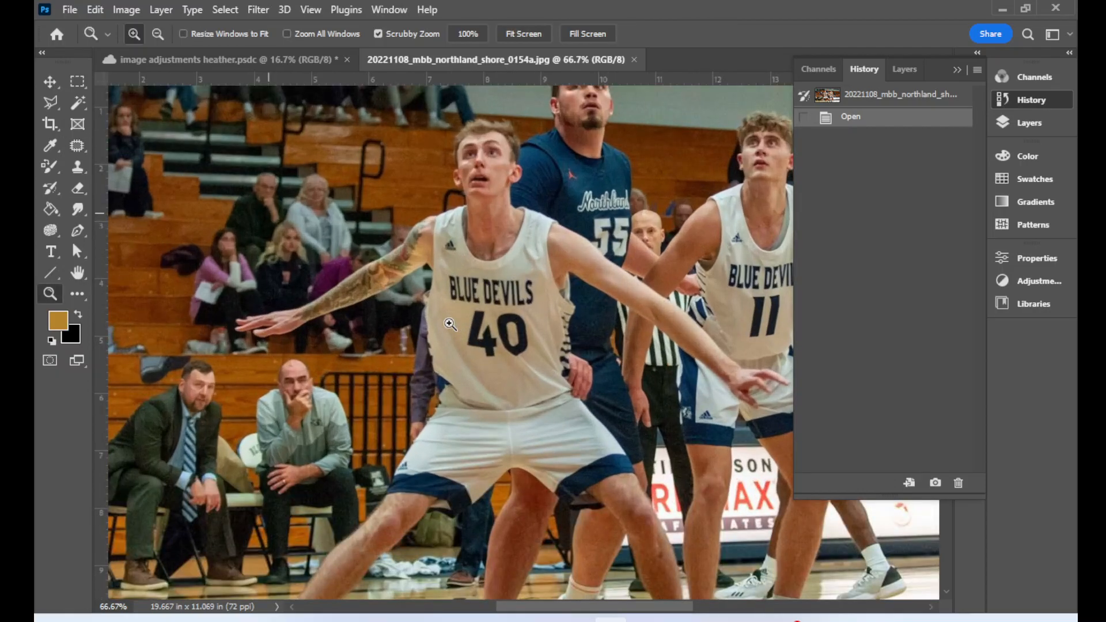
click(481, 379)
scroll(481, 379, up, 5)
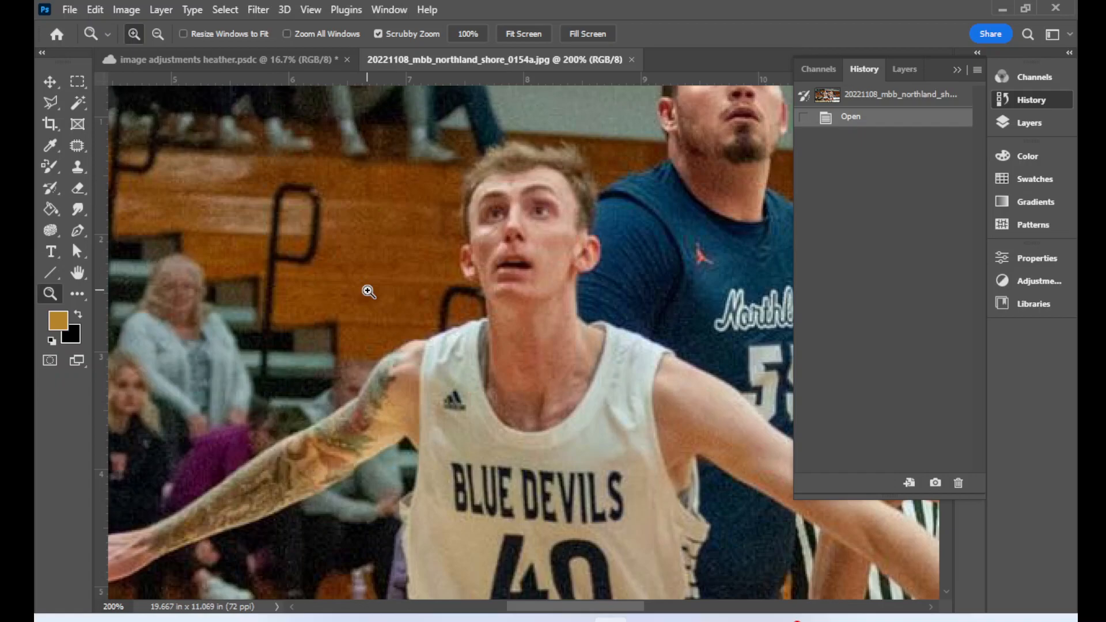
click(258, 10)
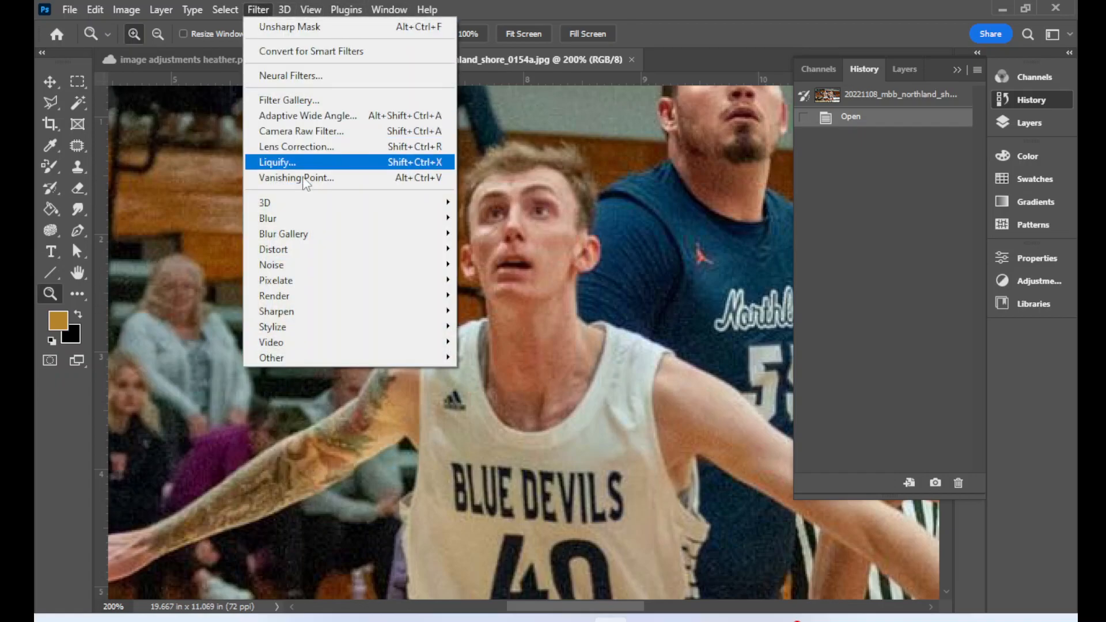
mouse_move(391, 266)
click(487, 325)
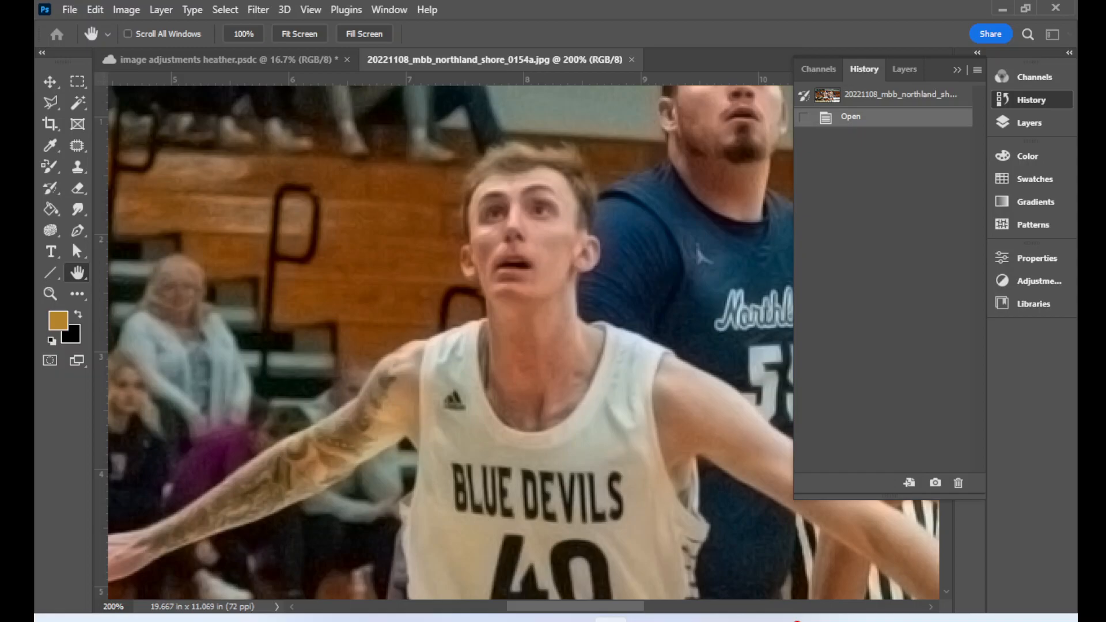
key(Escape)
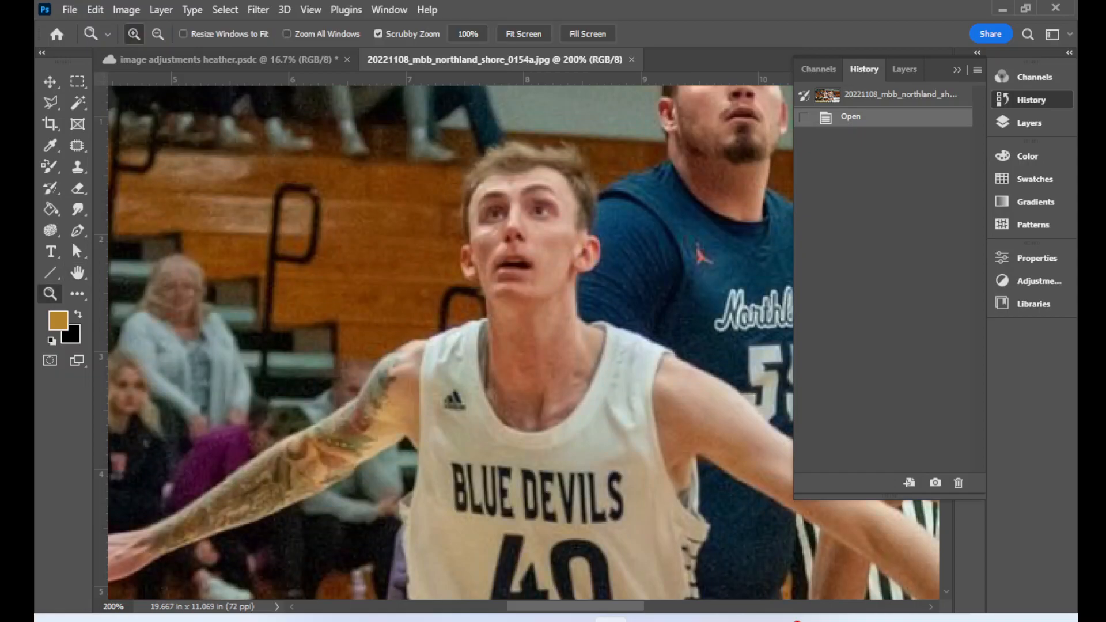
click(632, 60)
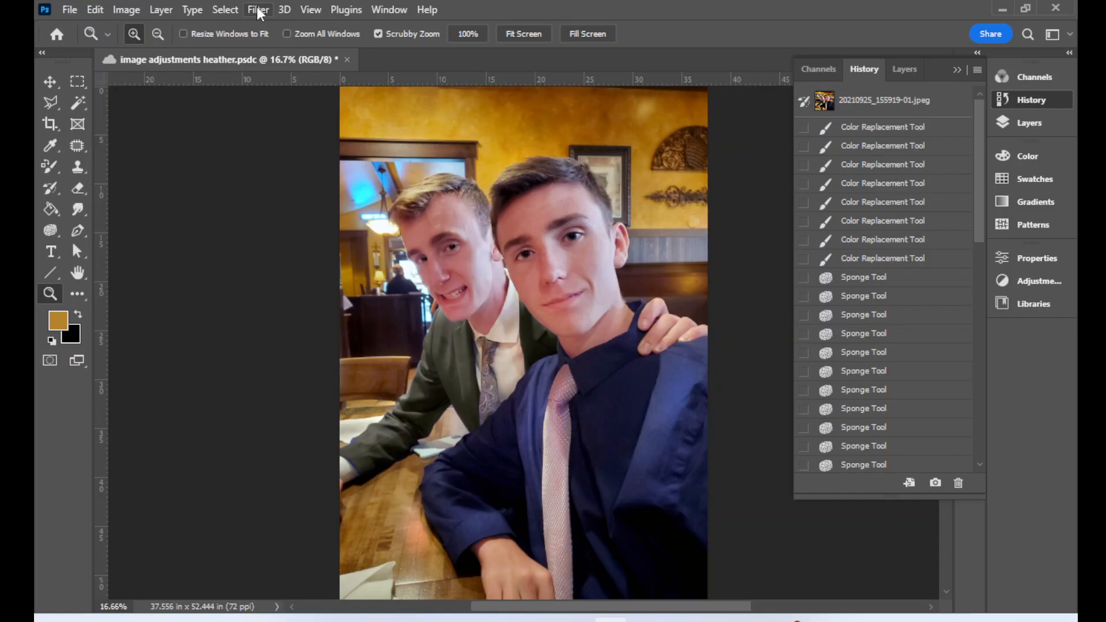
Apply a Surface Blur with a 2-pixel radius to the photo of the two men, checking the front man's face in the preview.
click(257, 10)
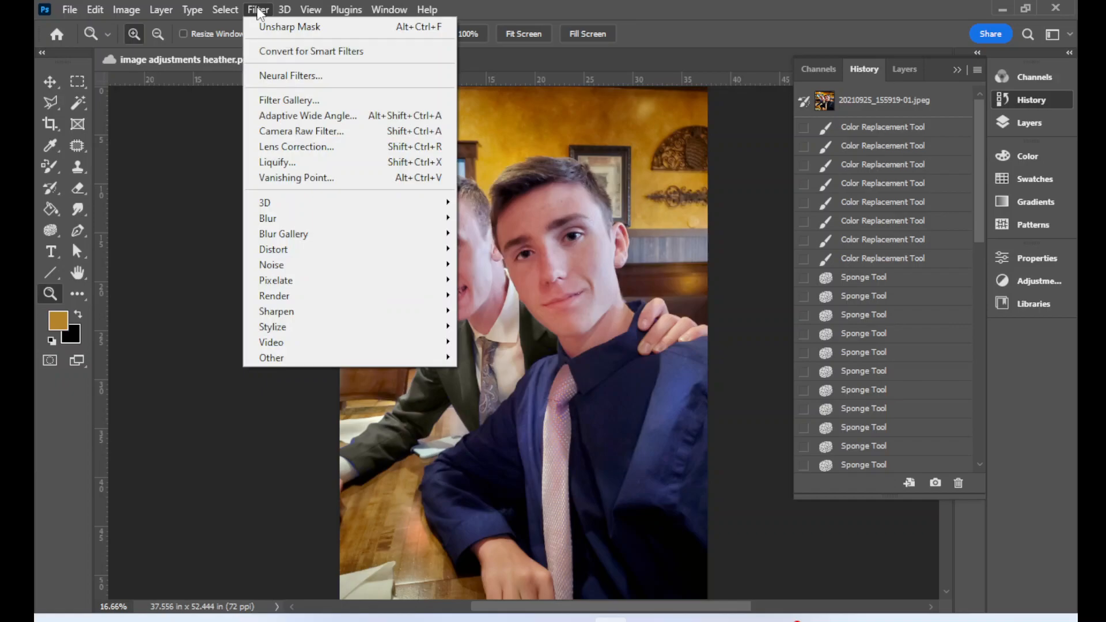
mouse_move(368, 219)
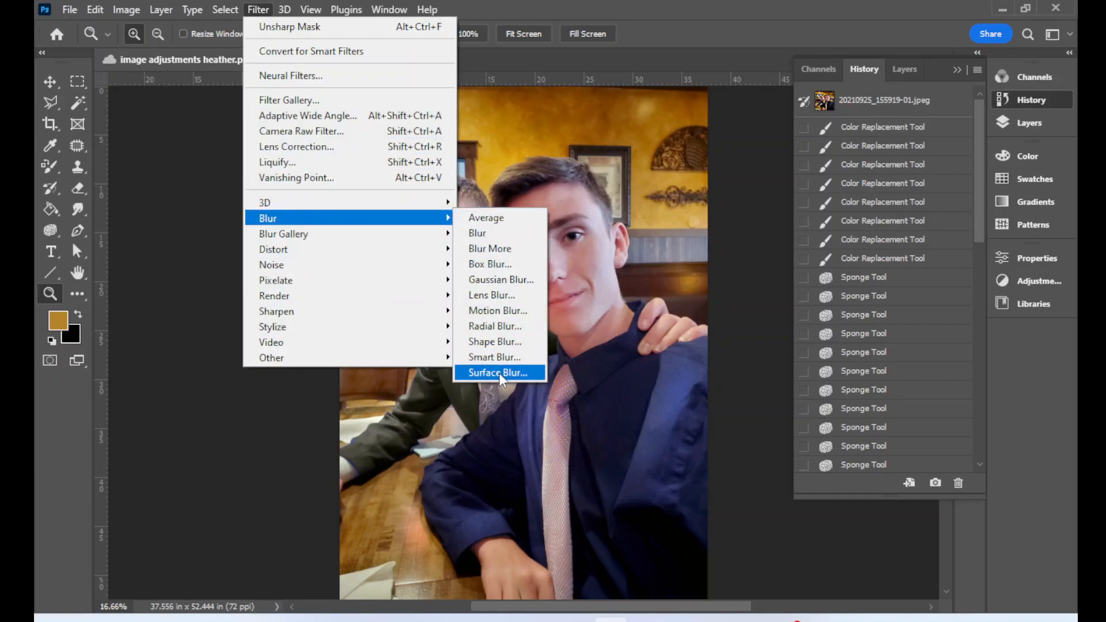
click(498, 372)
drag(568, 89, 781, 159)
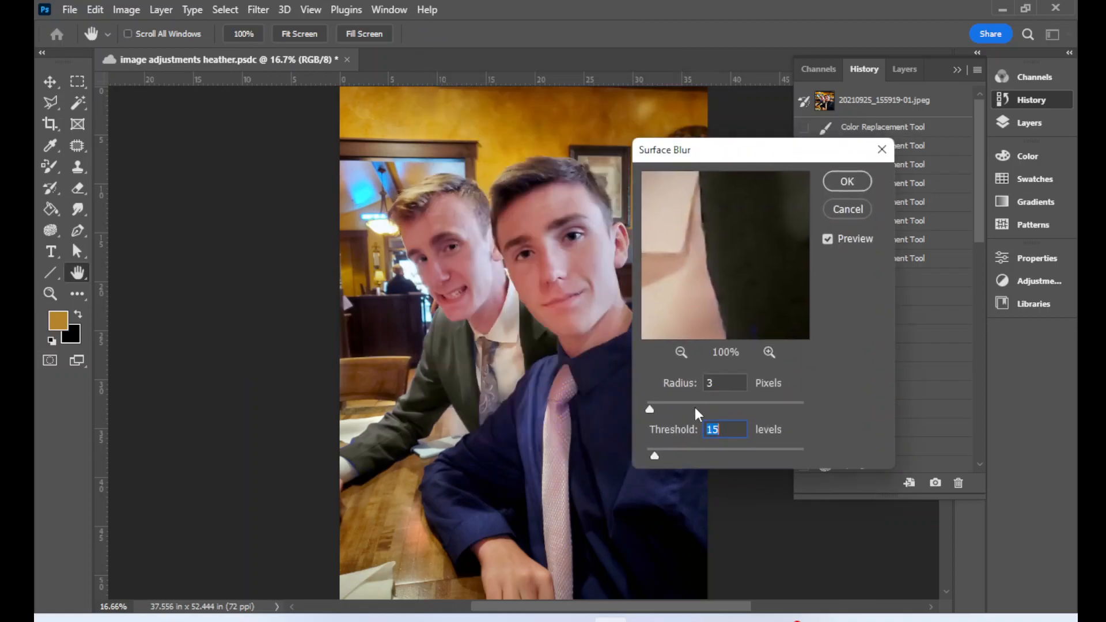
click(681, 352)
click(681, 352)
click(681, 352)
click(681, 352)
click(681, 352)
click(681, 352)
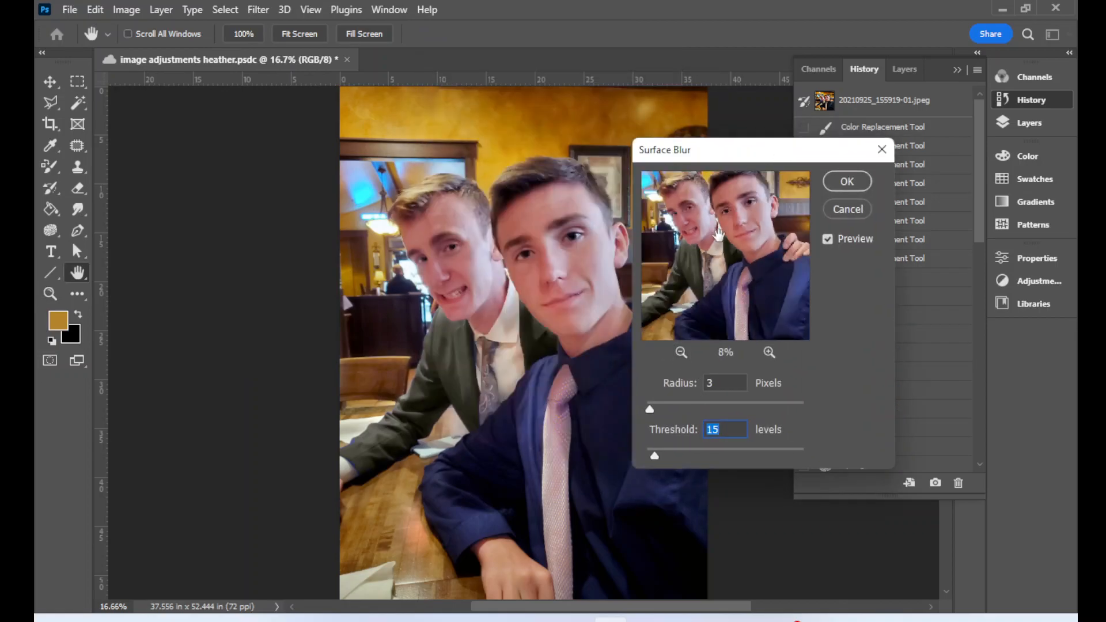
drag(716, 239, 709, 288)
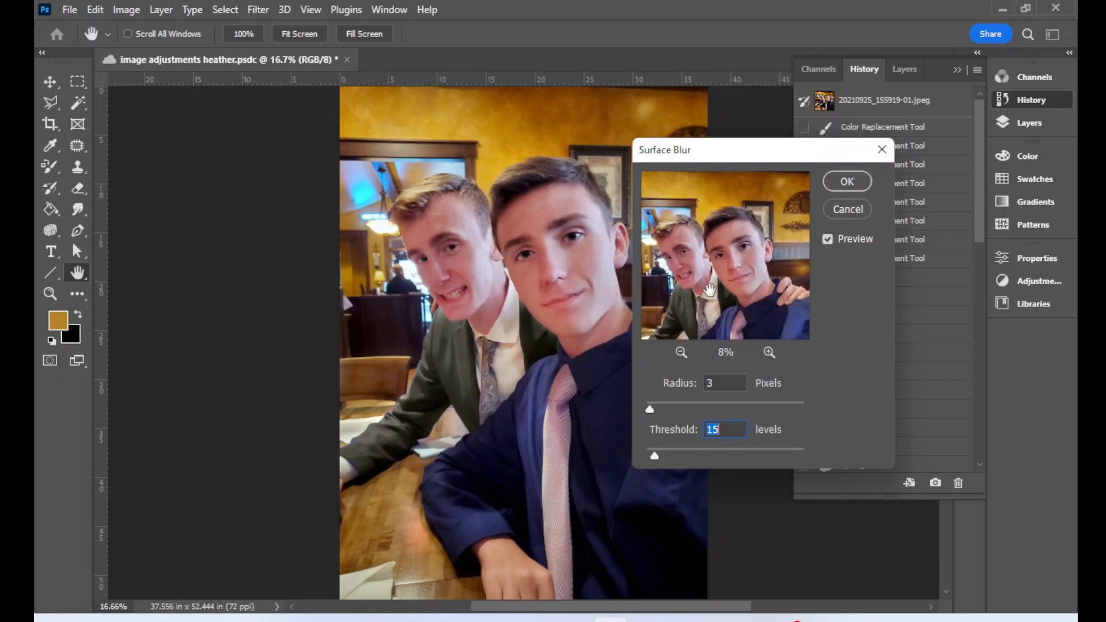
click(768, 352)
click(768, 352)
click(768, 352)
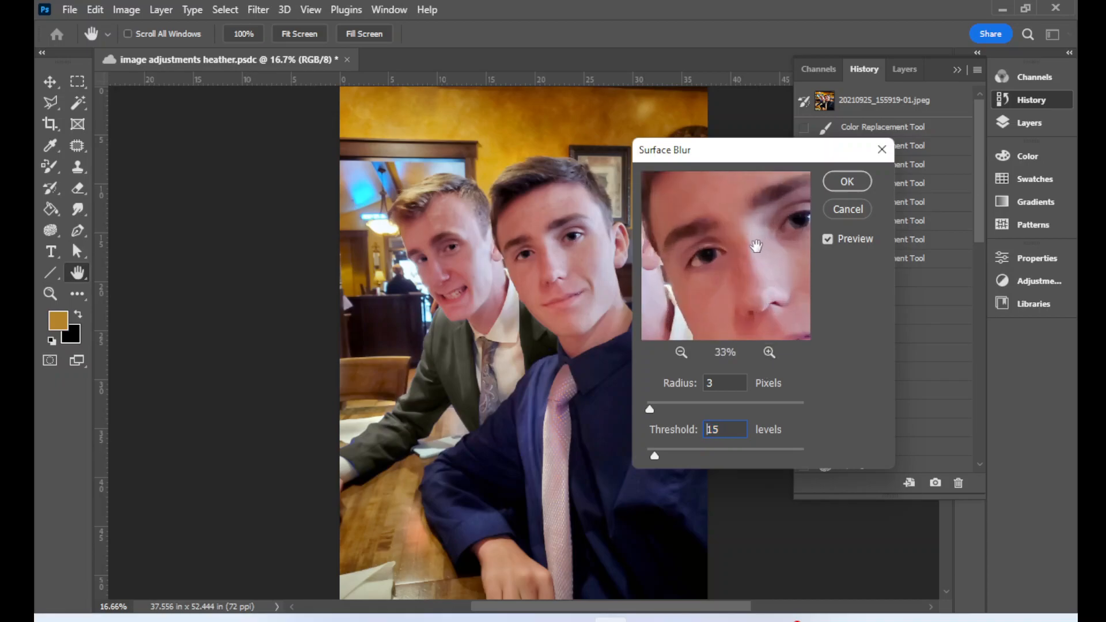
drag(753, 249, 697, 302)
drag(720, 387, 616, 382)
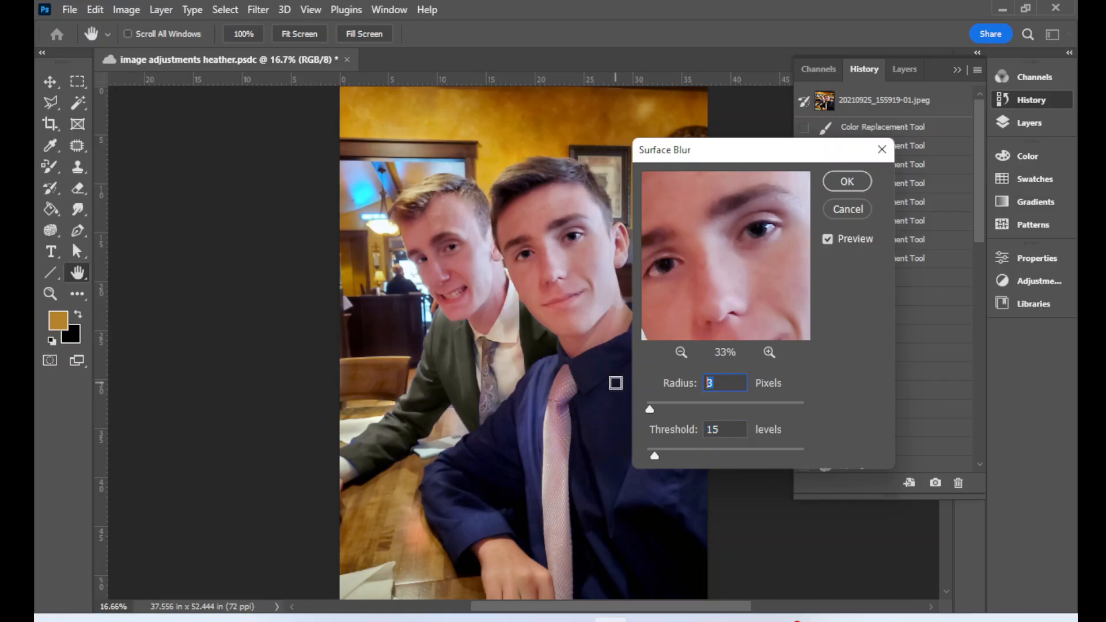
text(2)
click(844, 182)
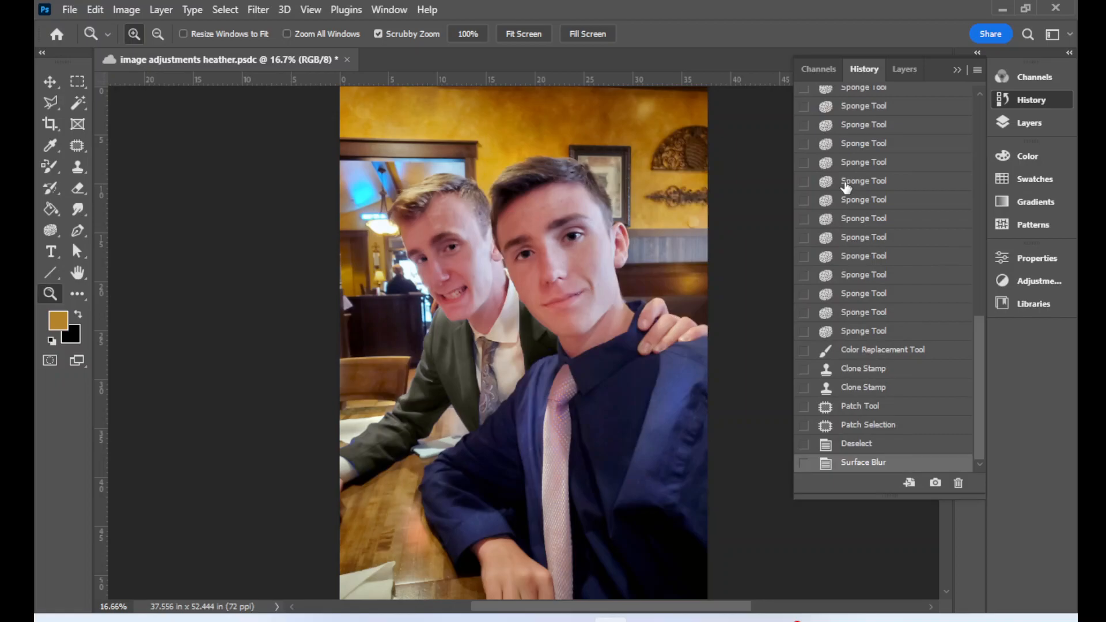
Save the document and undo the Surface Blur.
key(ctrl+s)
click(95, 9)
click(119, 22)
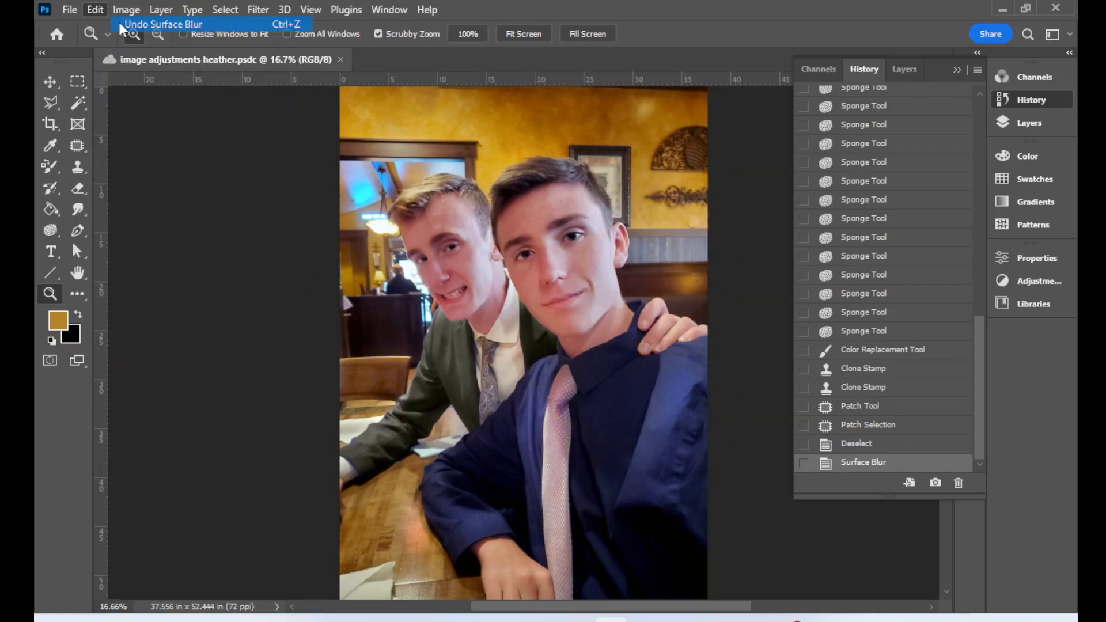
Sharpen the photo with an Unsharp Mask amount of 47%, comparing the effect with the preview switched off and on.
click(258, 9)
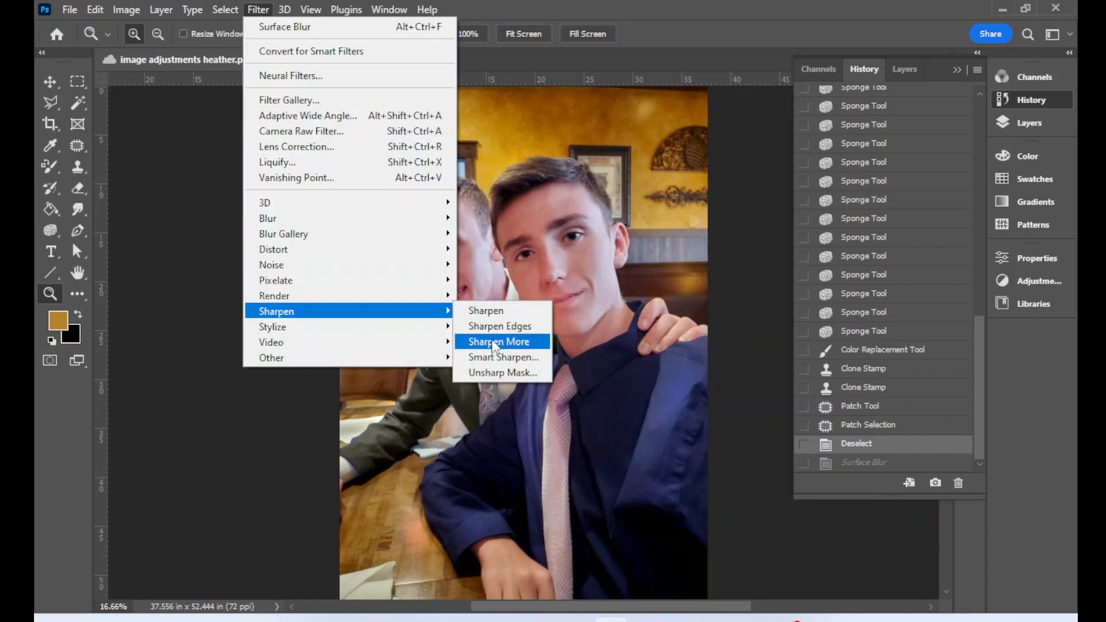
click(496, 371)
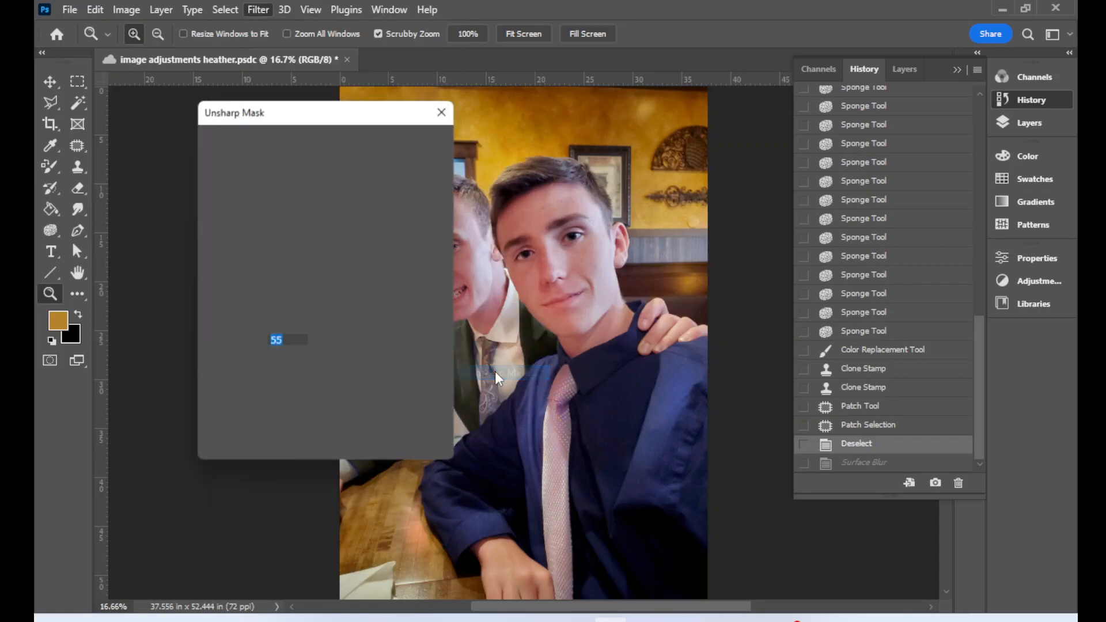
drag(316, 116, 224, 107)
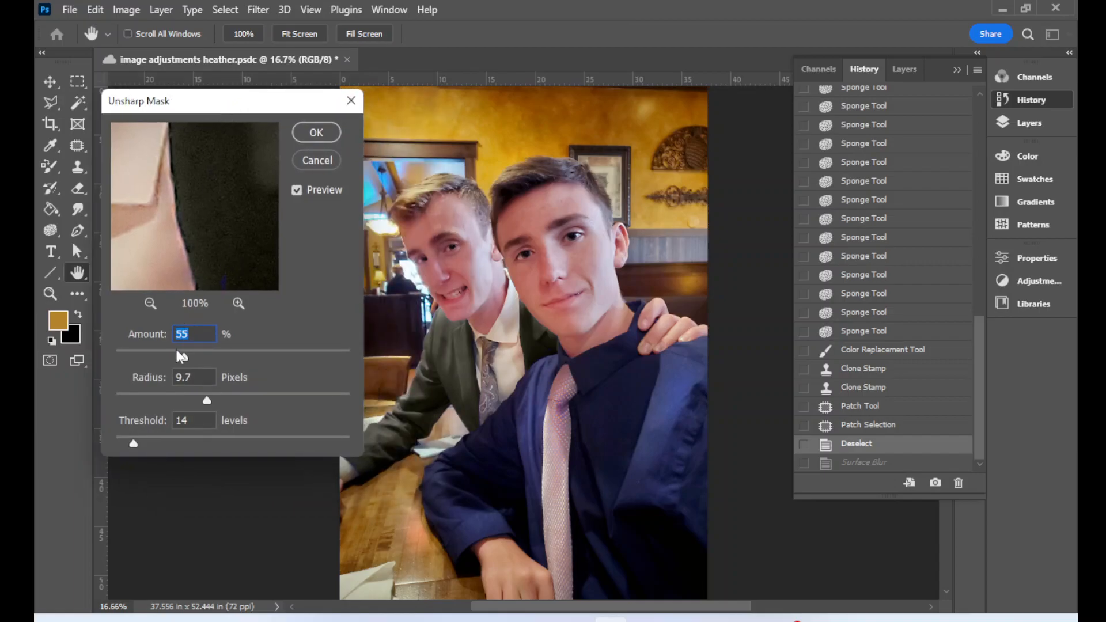
mouse_move(184, 357)
mouse_down()
mouse_move(295, 358)
mouse_move(169, 353)
mouse_up()
click(297, 190)
click(296, 189)
drag(182, 358, 185, 357)
click(296, 189)
drag(175, 357, 174, 357)
click(297, 189)
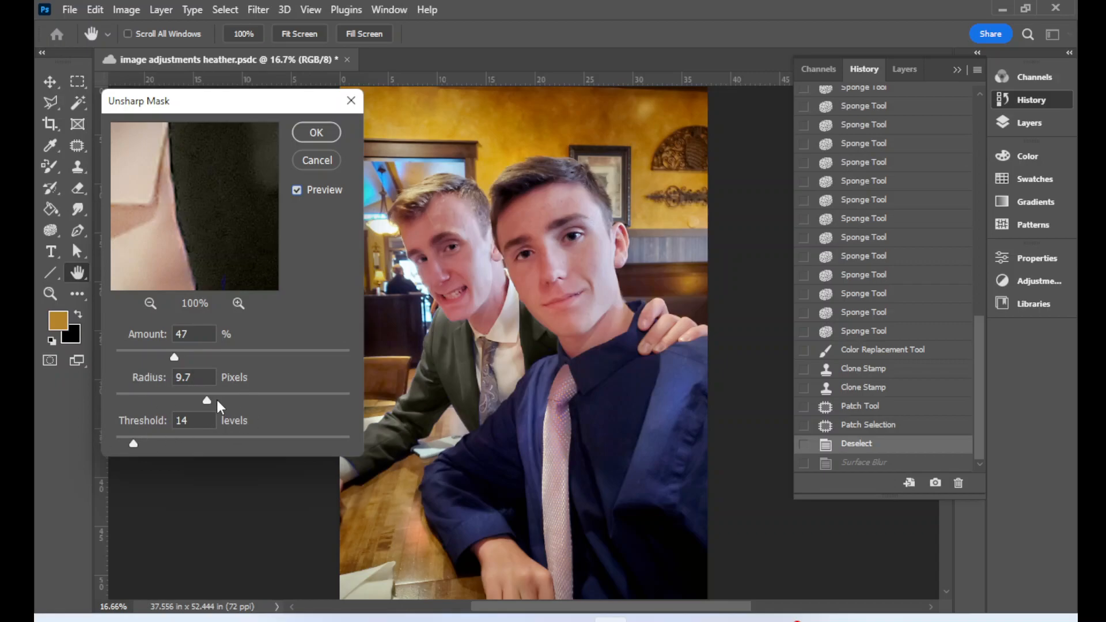
click(316, 133)
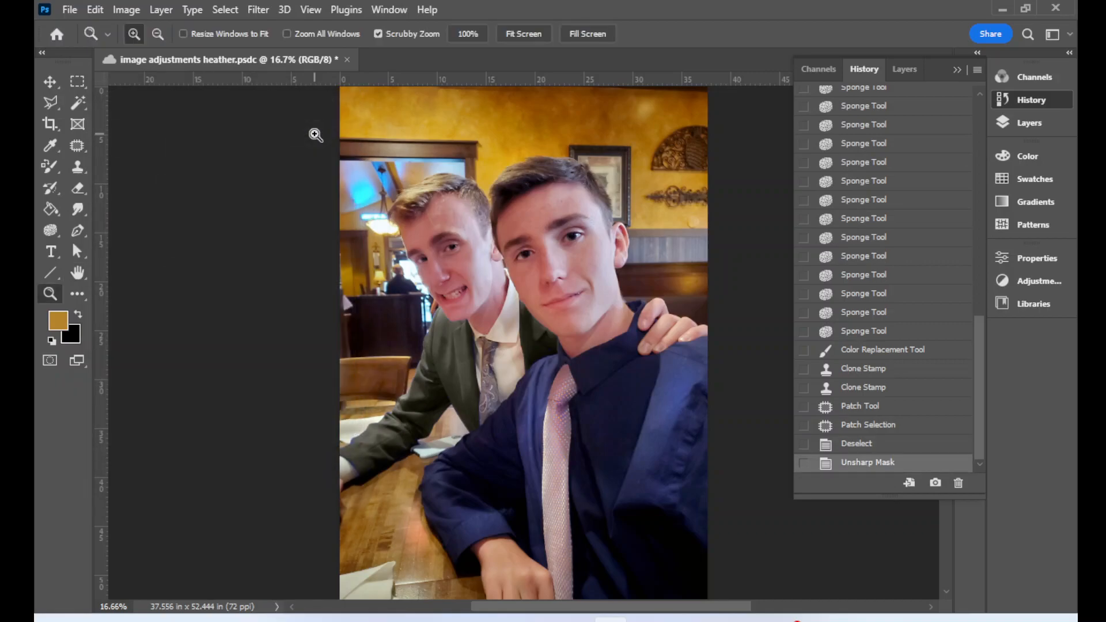